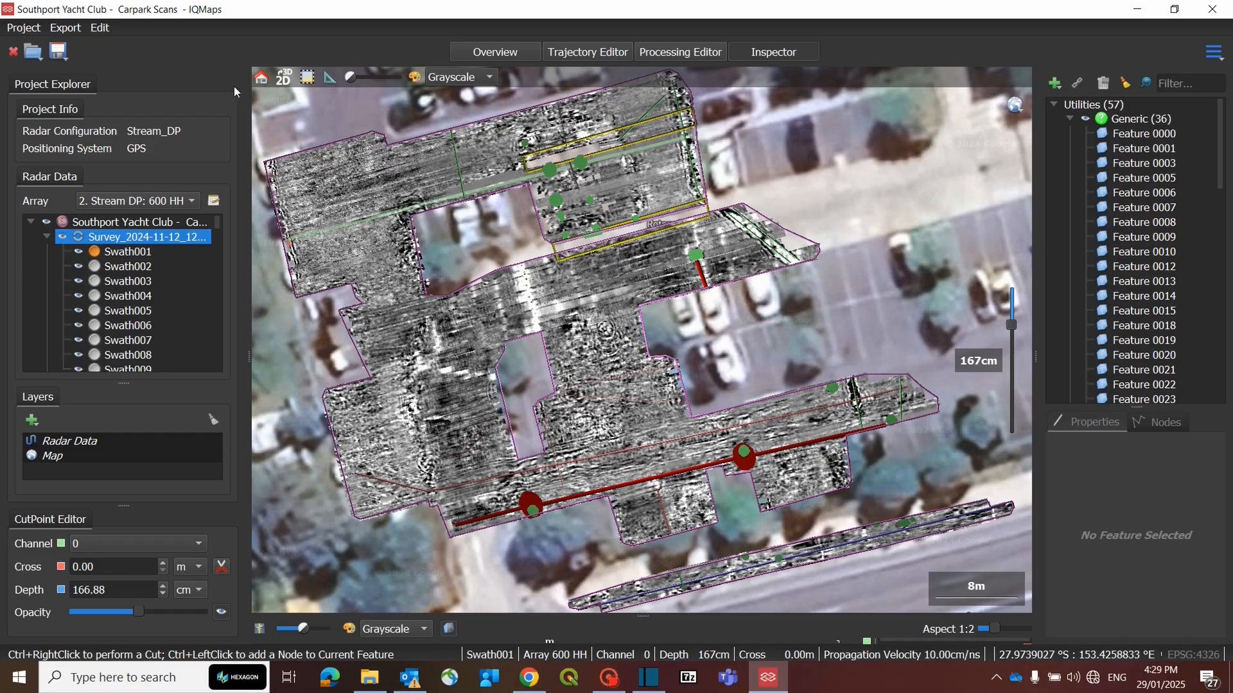
- Start a feature export of the survey project and set its depths relative to the positioning system
click(64, 28)
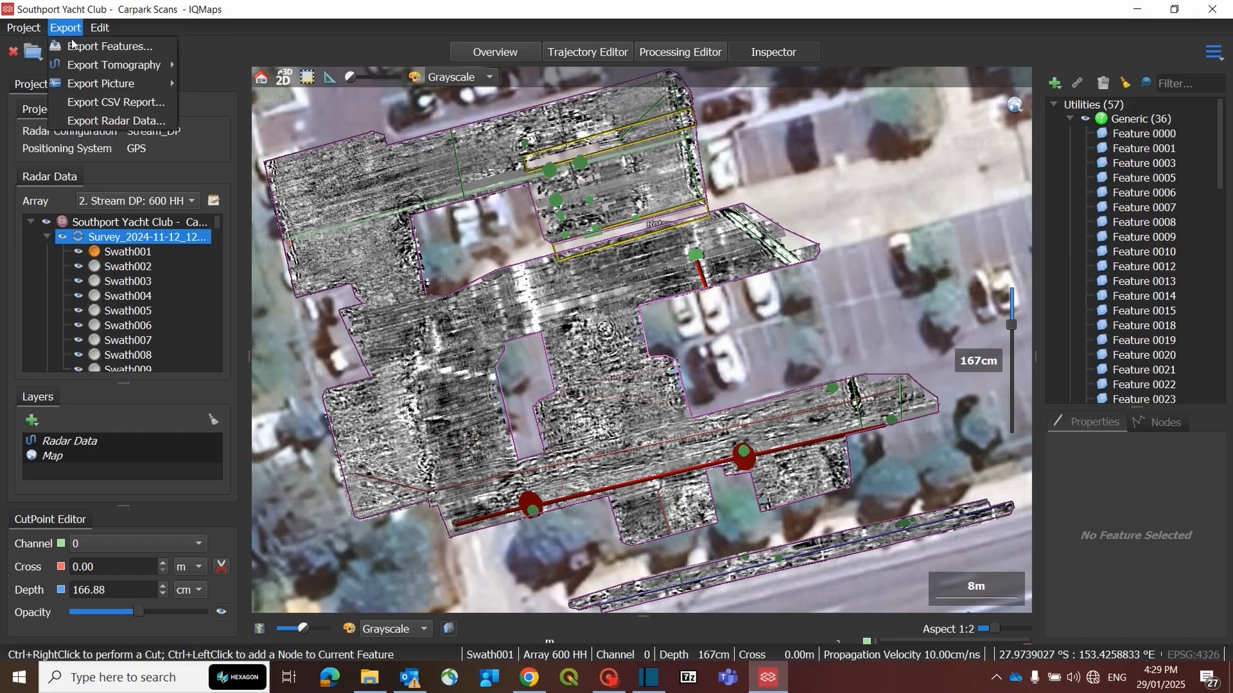
click(76, 43)
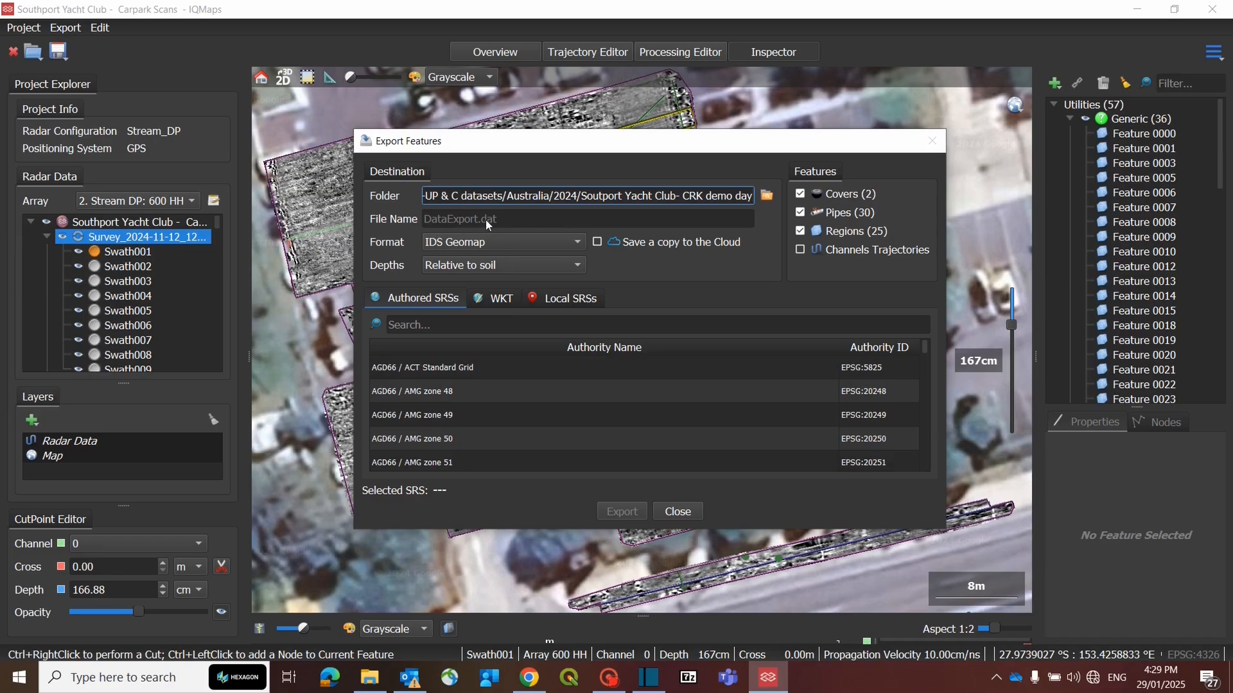
click(515, 267)
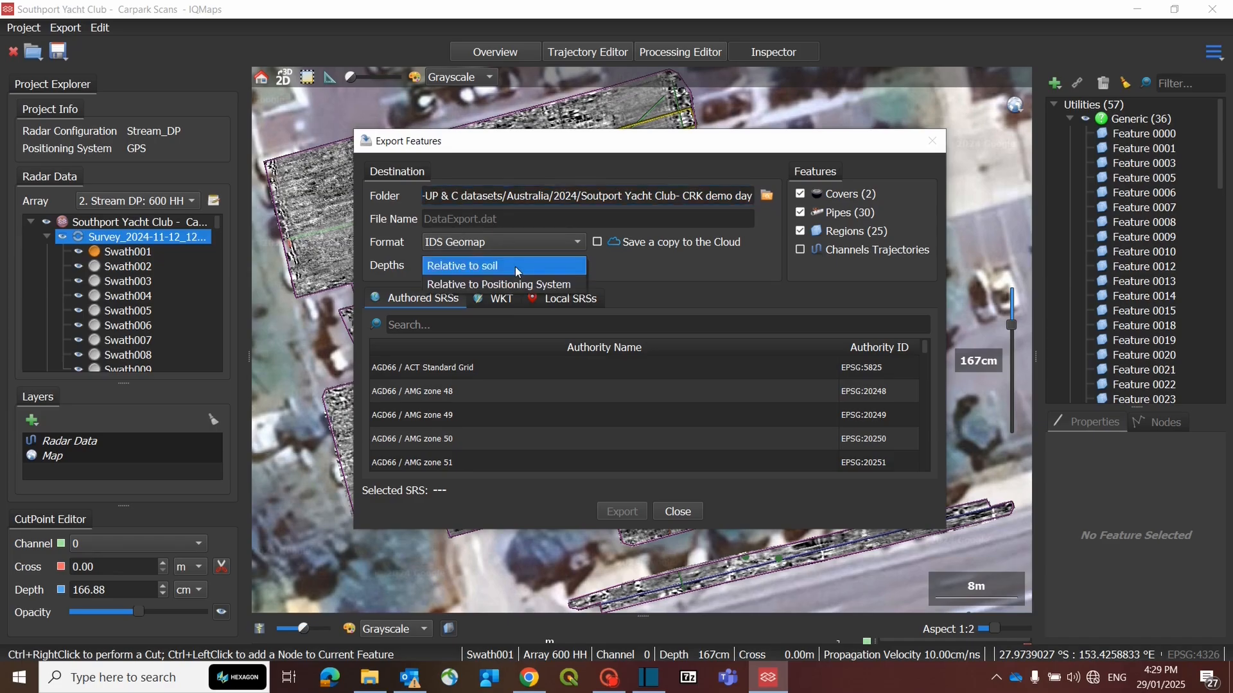
click(522, 286)
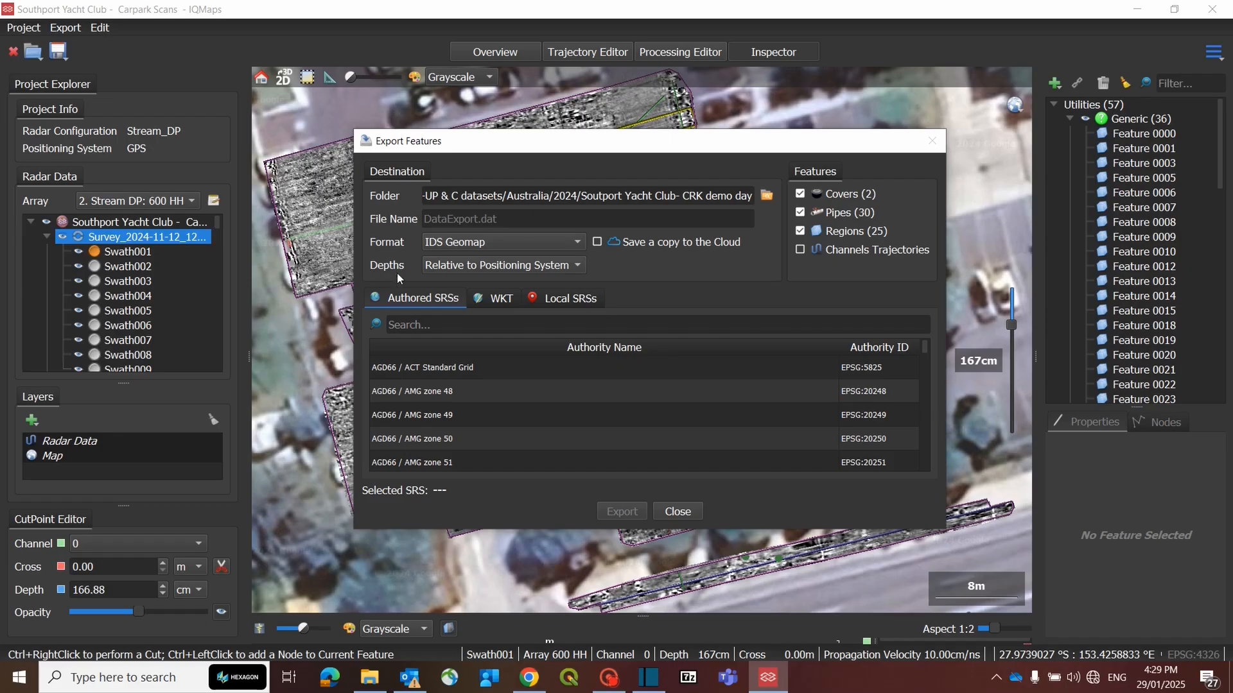
- Assign the GDA94 / MGA zone 56 reference system and export the features, replacing the existing DataExport.dat
click(426, 324)
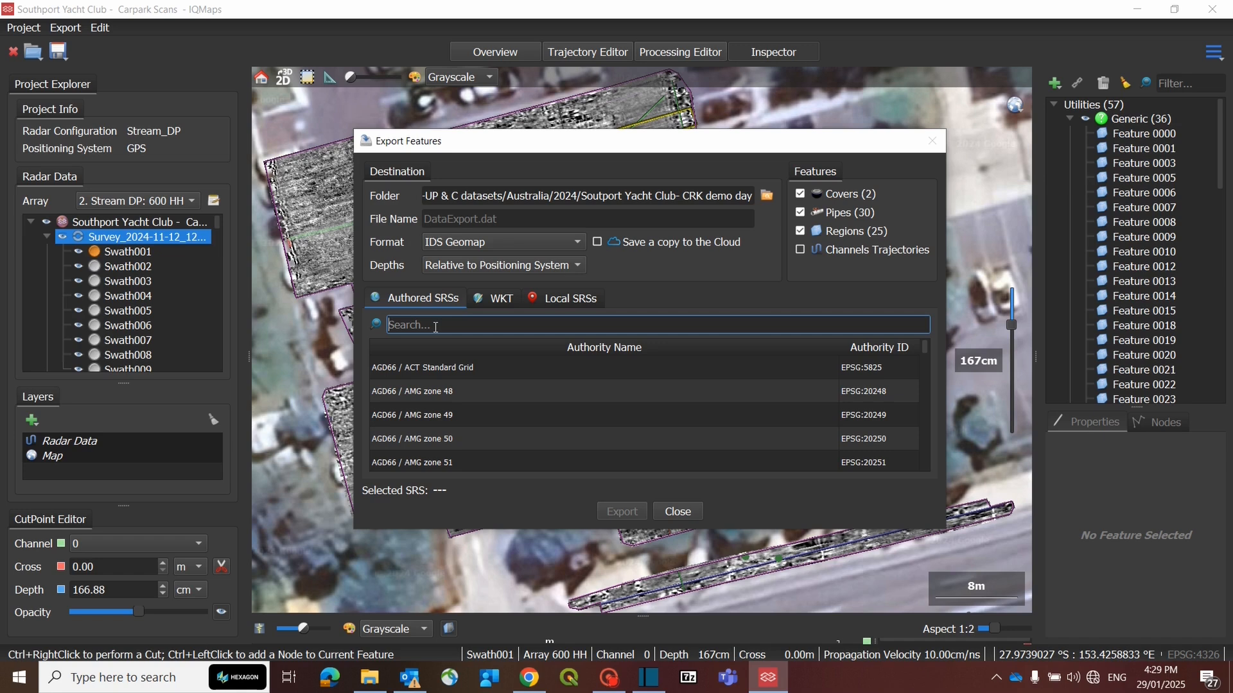
text(gda94)
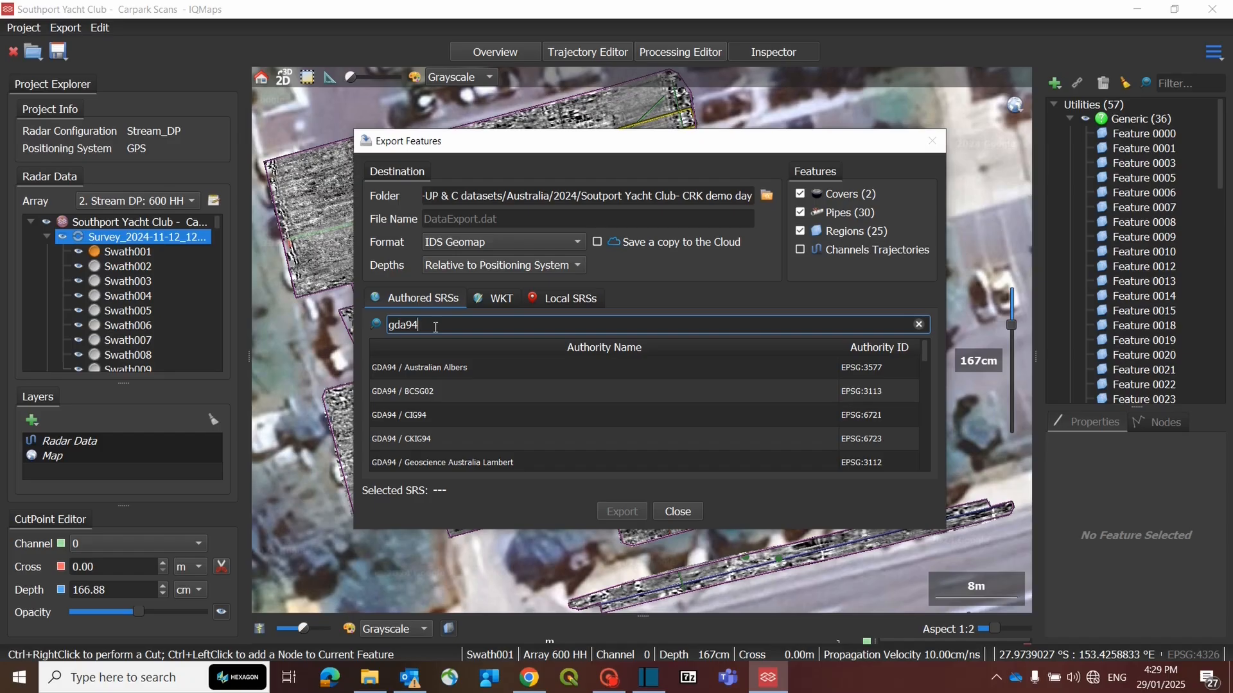
scroll(474, 410, down, 6)
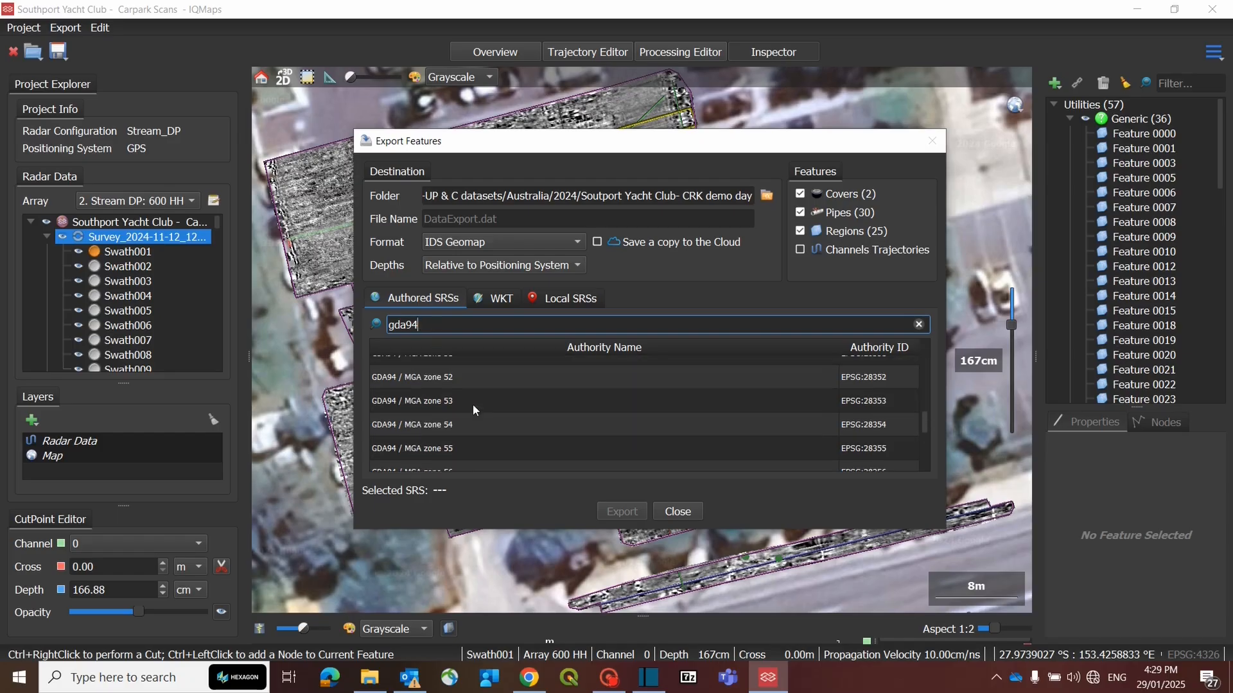
scroll(449, 396, up, 1)
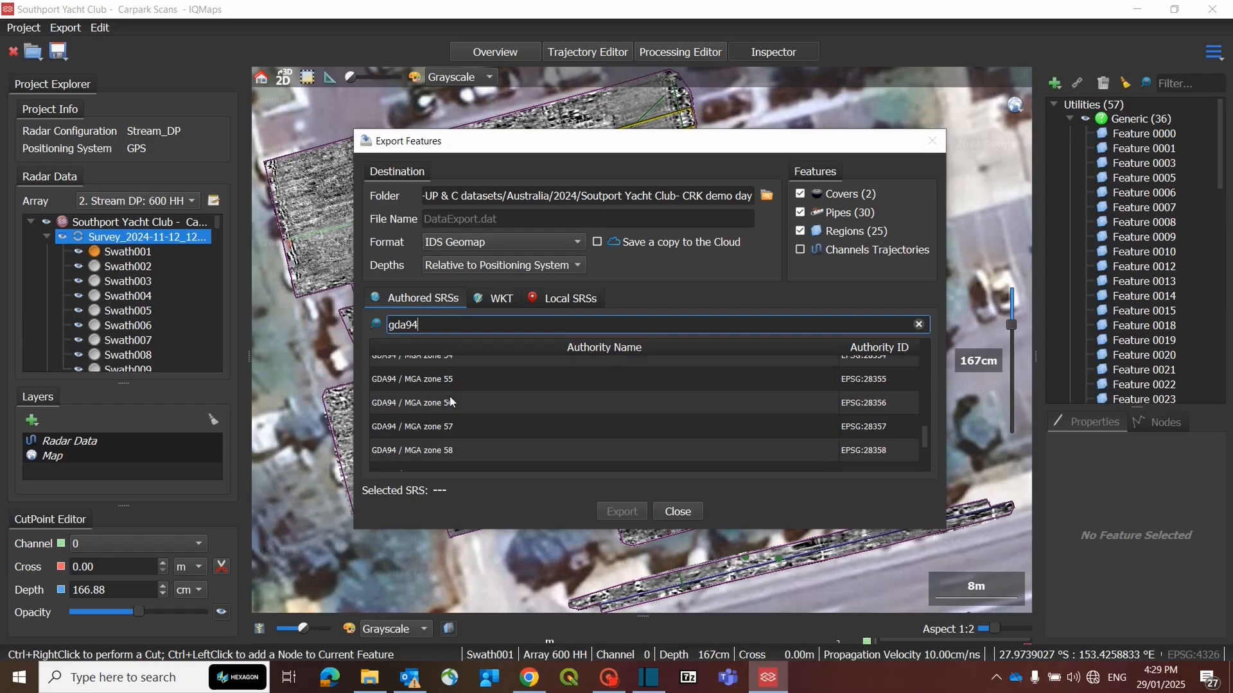
click(453, 405)
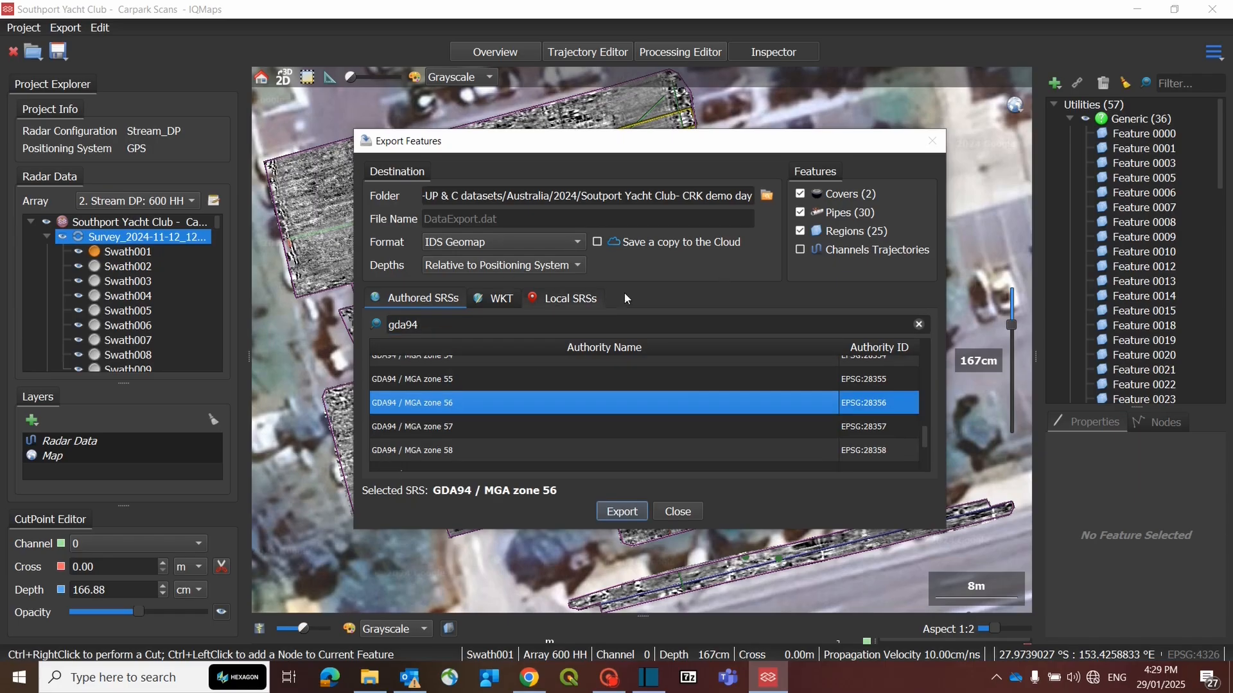
click(622, 513)
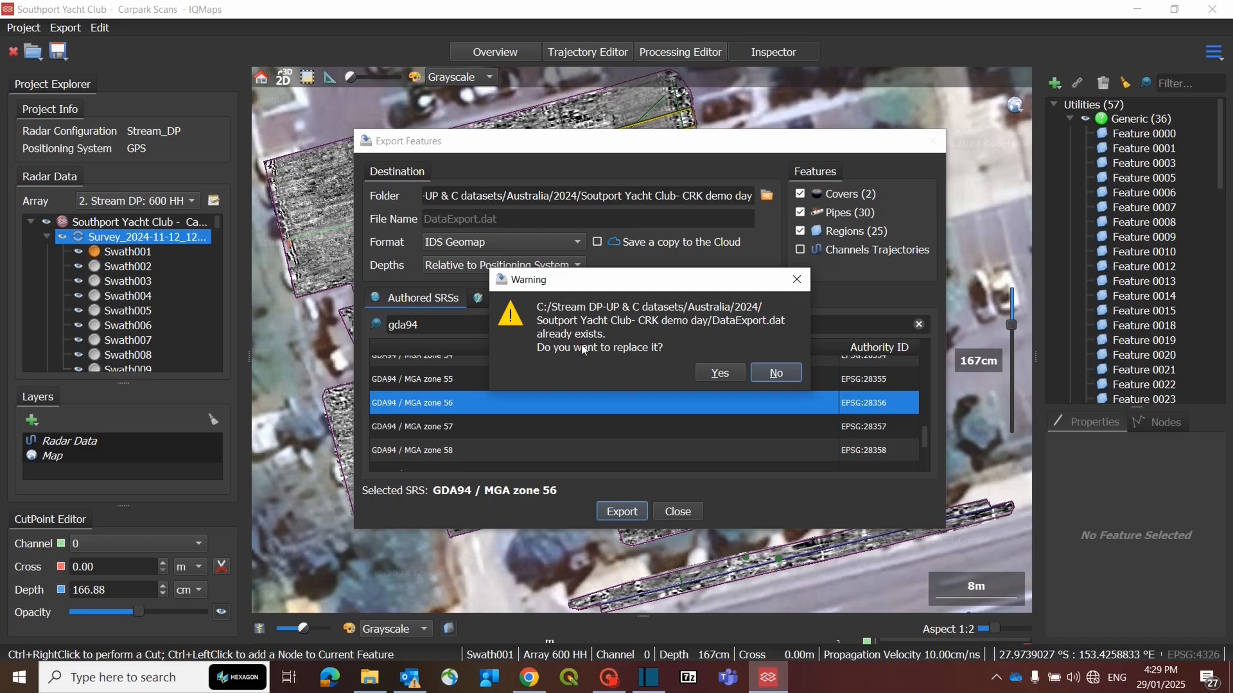
click(711, 373)
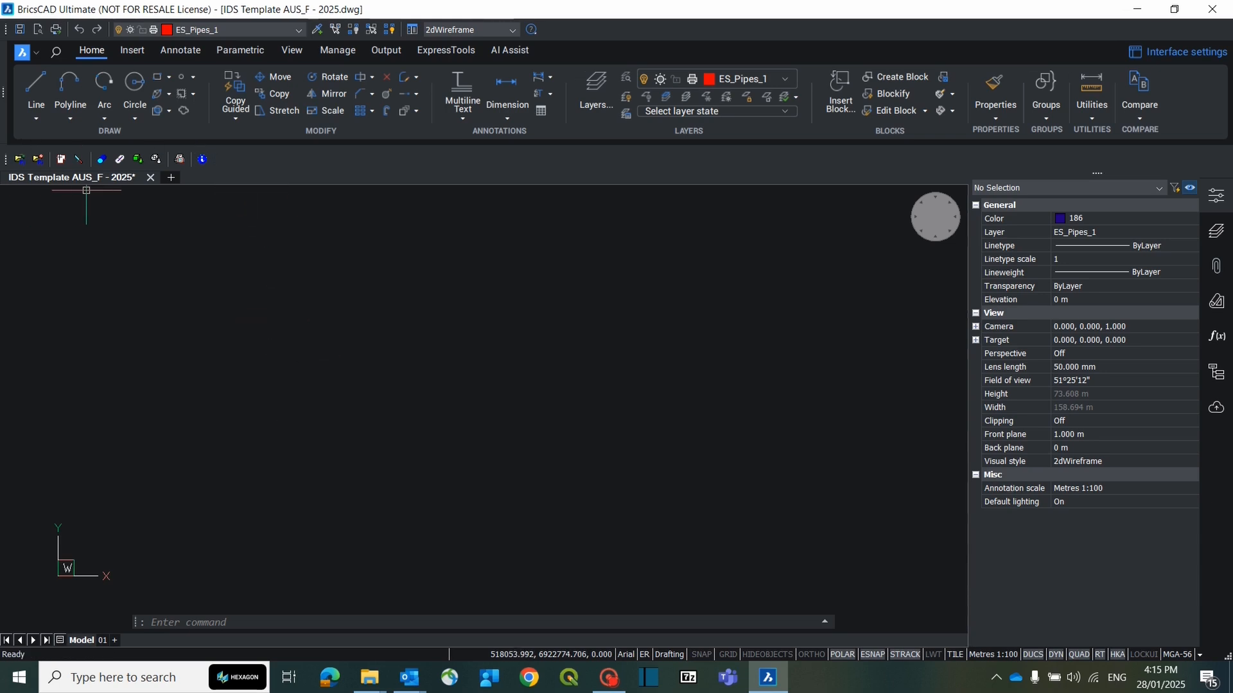
- Switch to BricsCAD and import the DataExport.dat project file into the IDS Template AUS_F - 2025 drawing
click(24, 159)
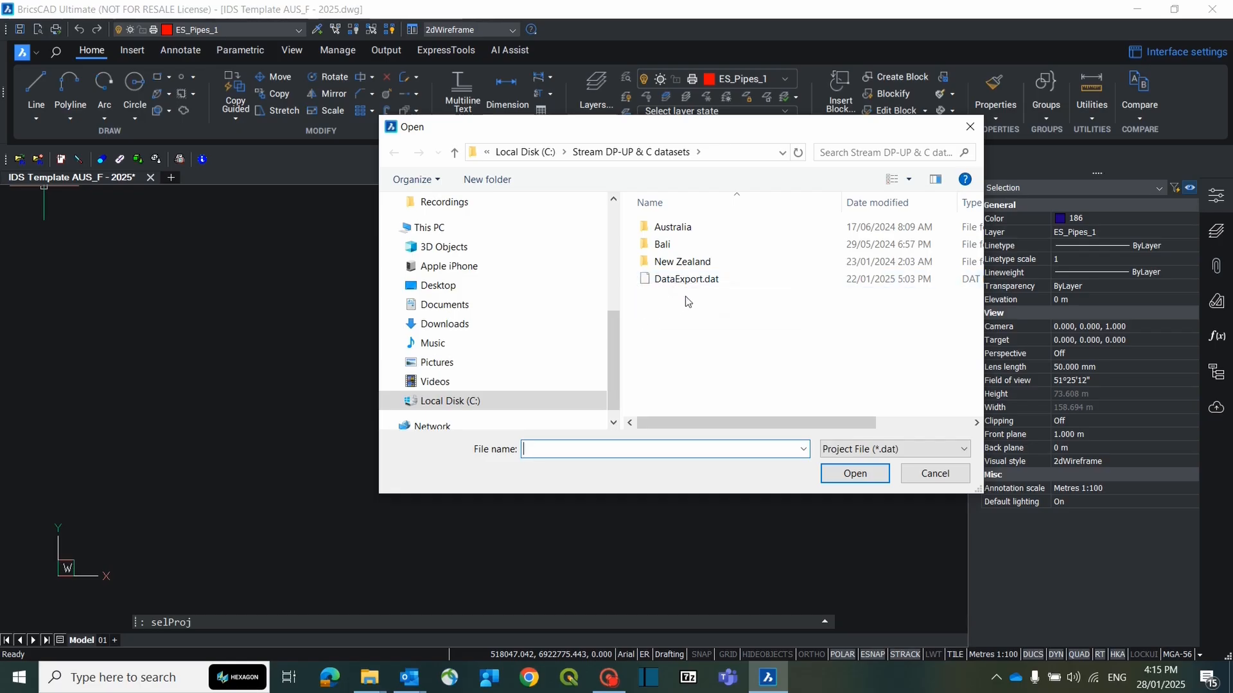
click(702, 285)
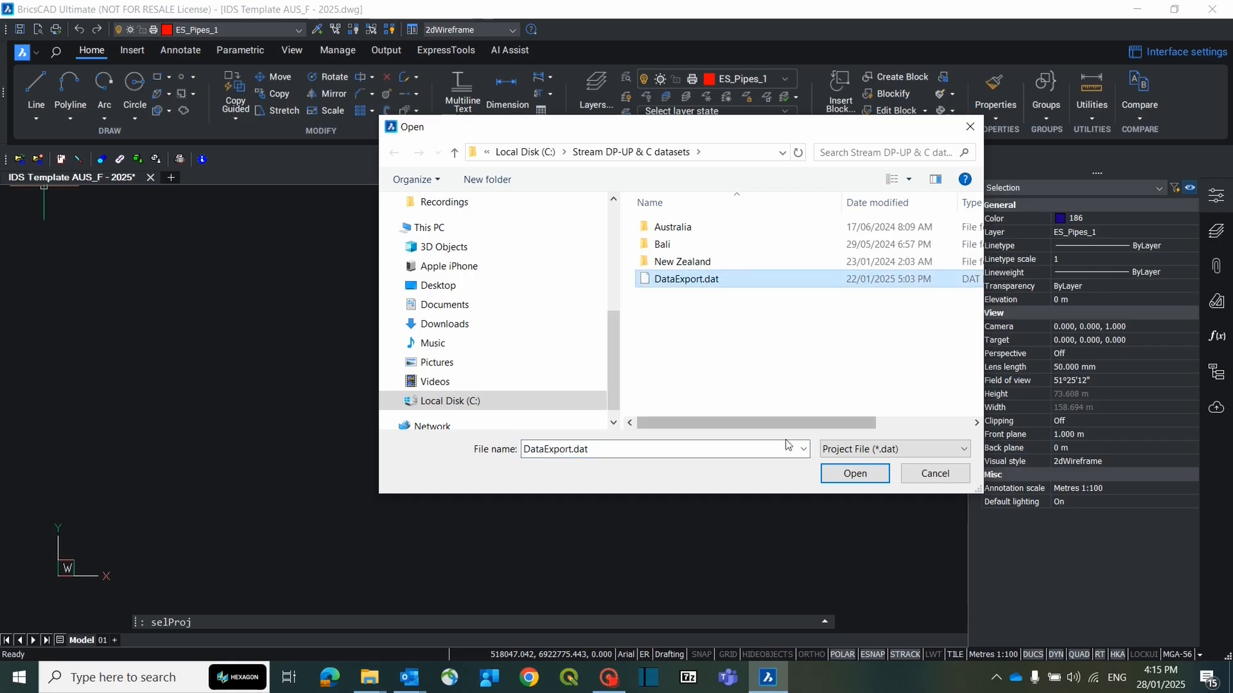
click(843, 477)
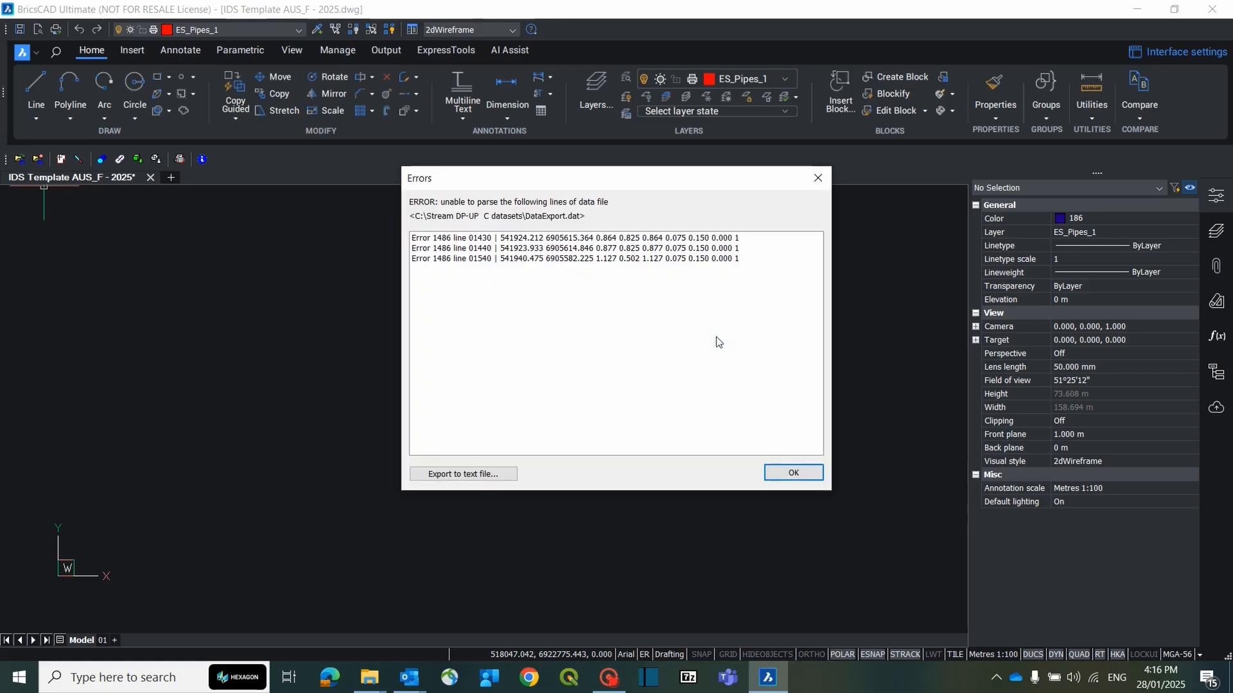
click(795, 474)
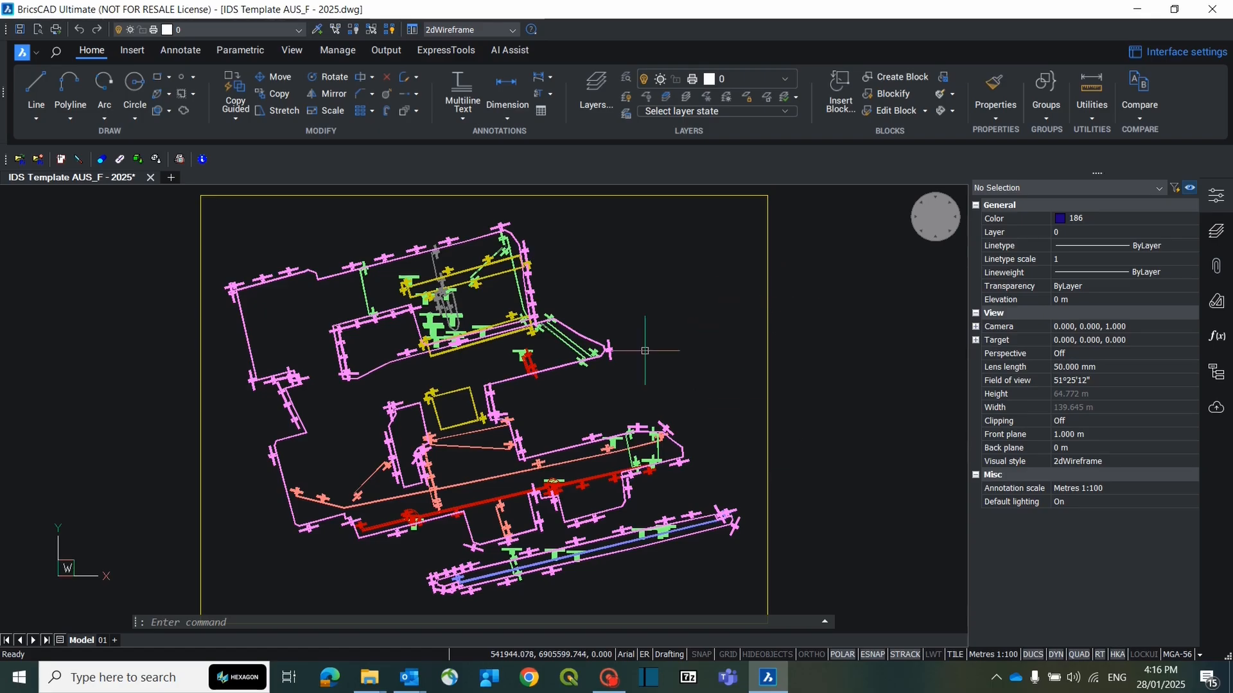
- Erase the 3D solid pipe of the yellow gas rectangle in the middle of the car park survey
scroll(400, 511, up, 5)
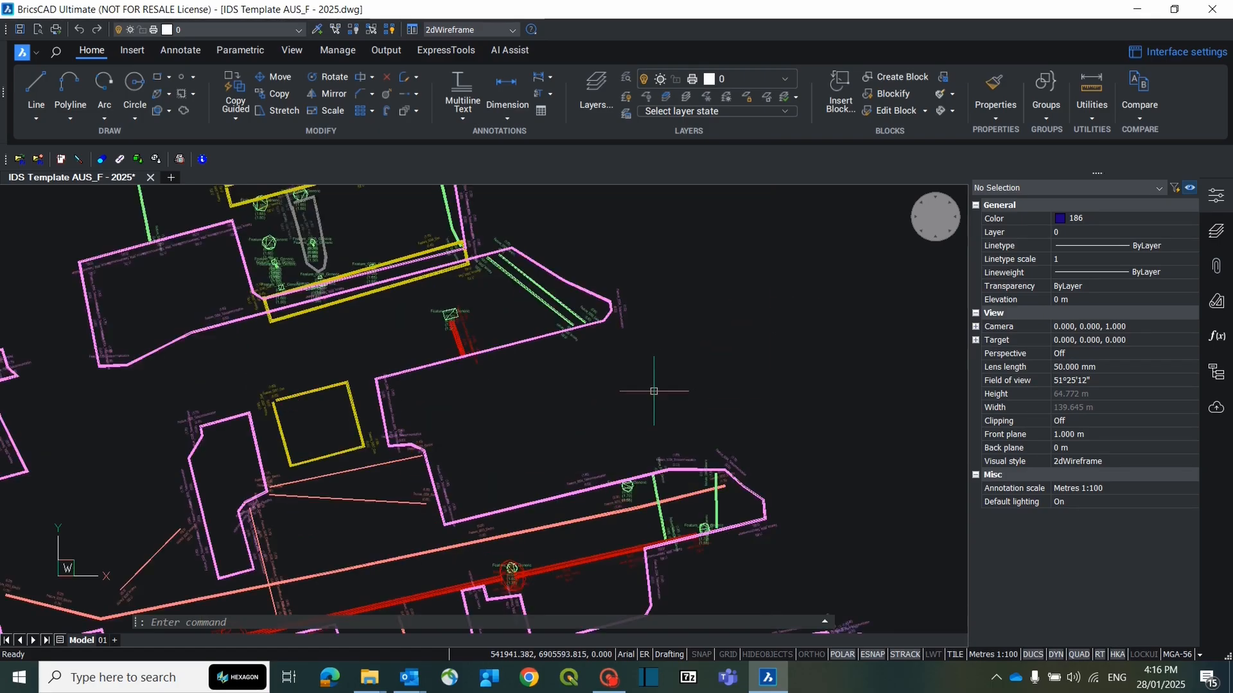
scroll(569, 432, up, 4)
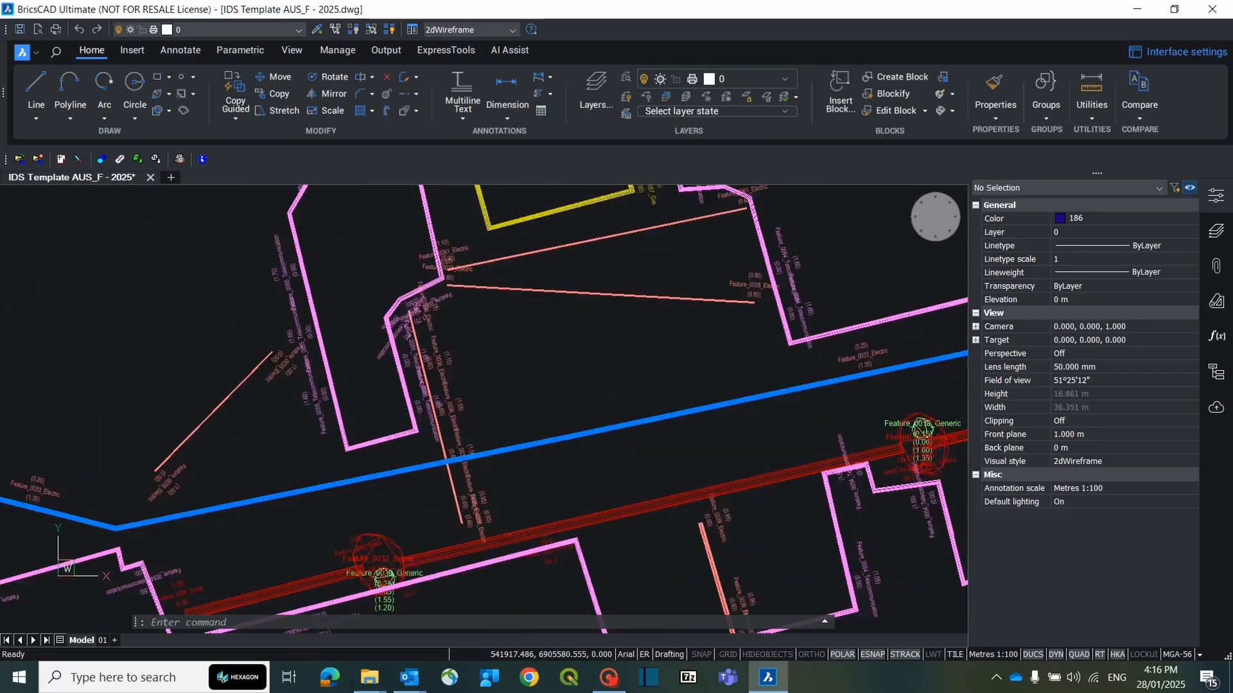
scroll(574, 431, down, 7)
scroll(574, 431, down, 2)
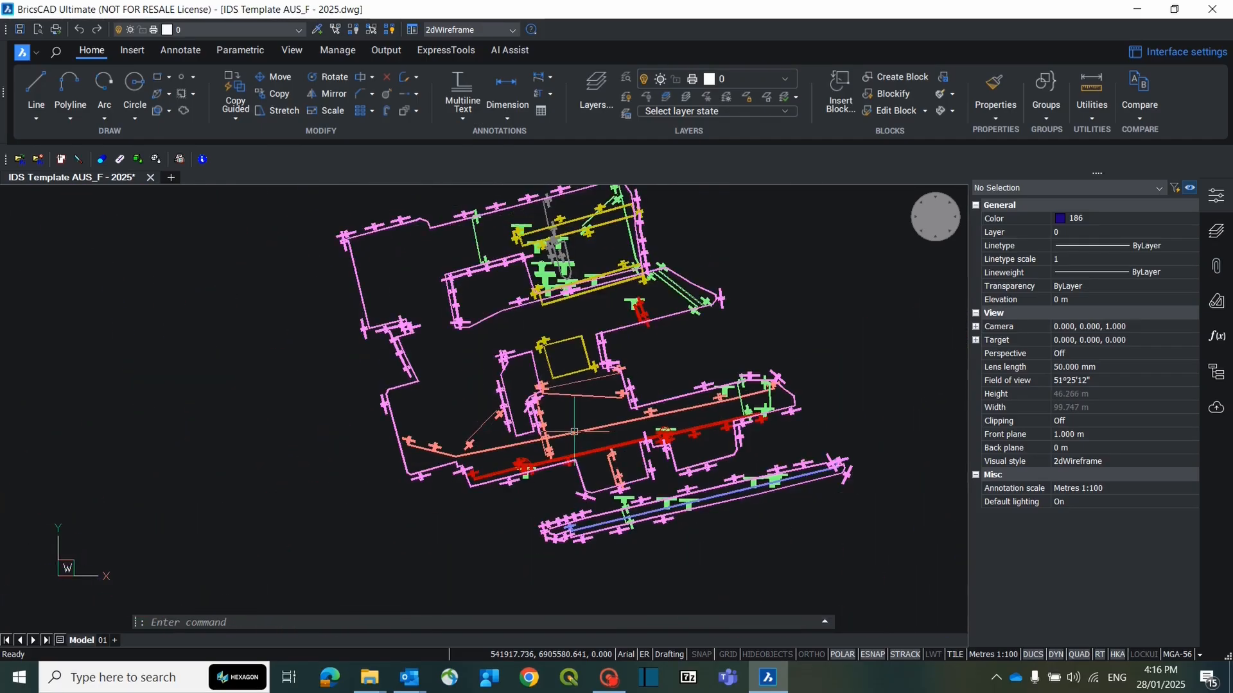
scroll(574, 431, up, 10)
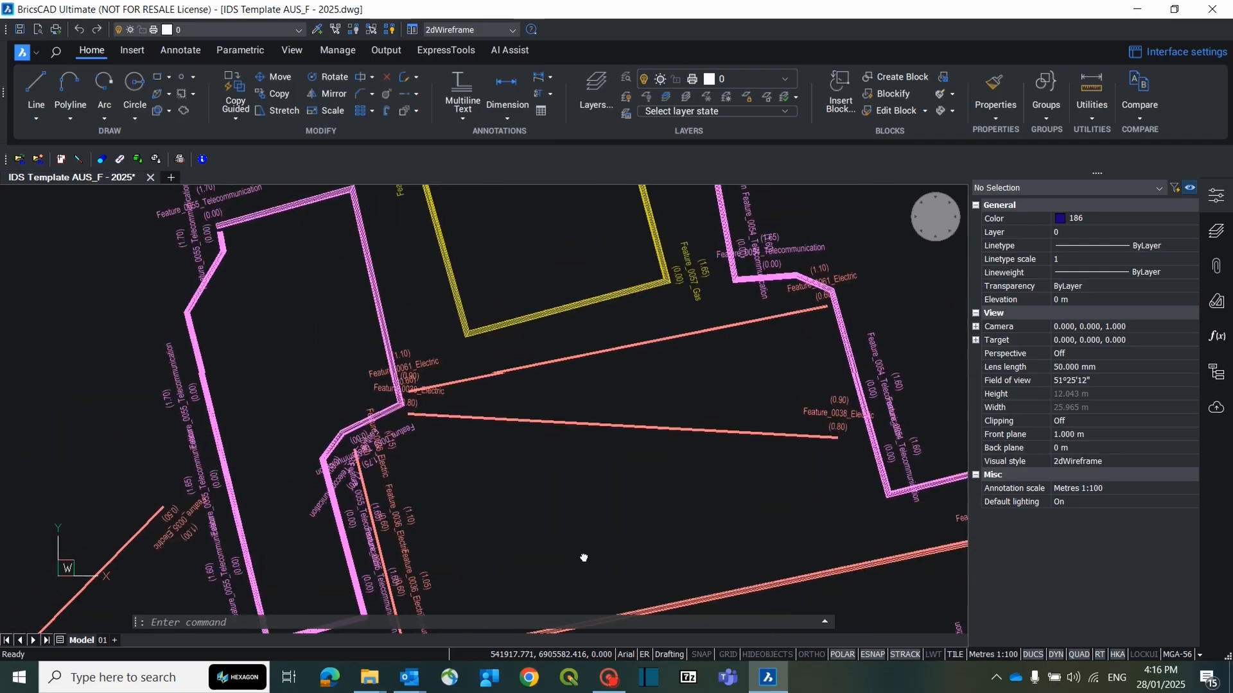
click(514, 321)
click(562, 360)
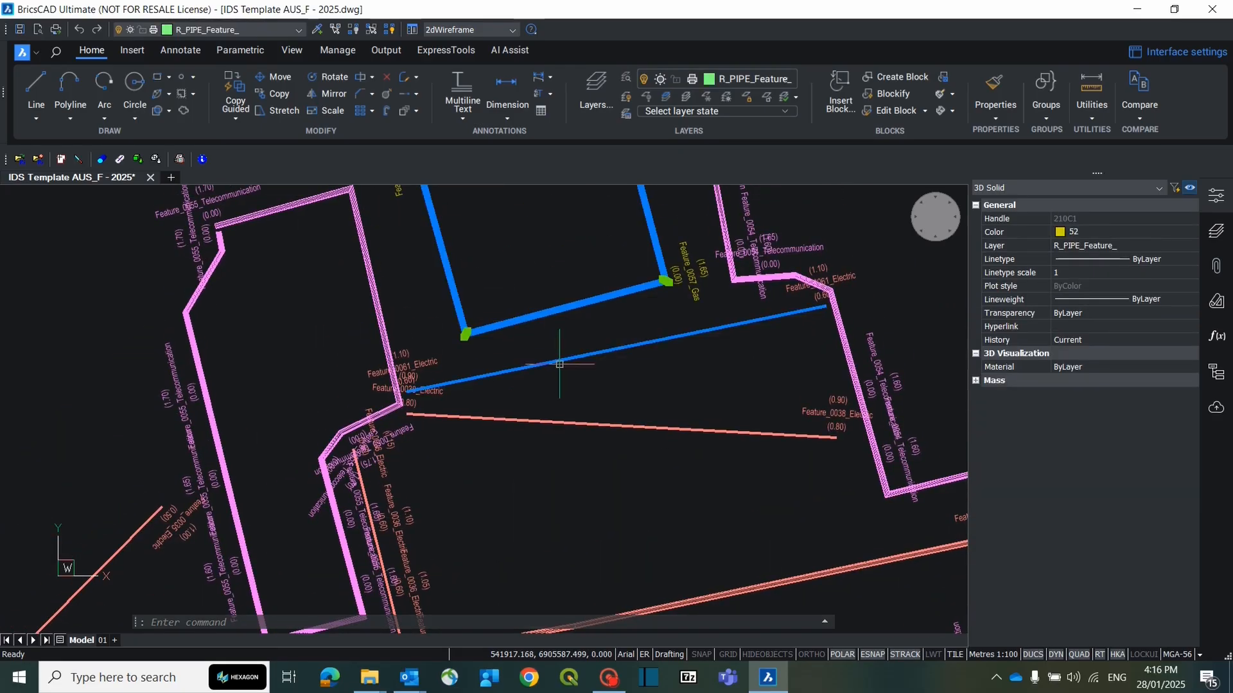
key(Delete)
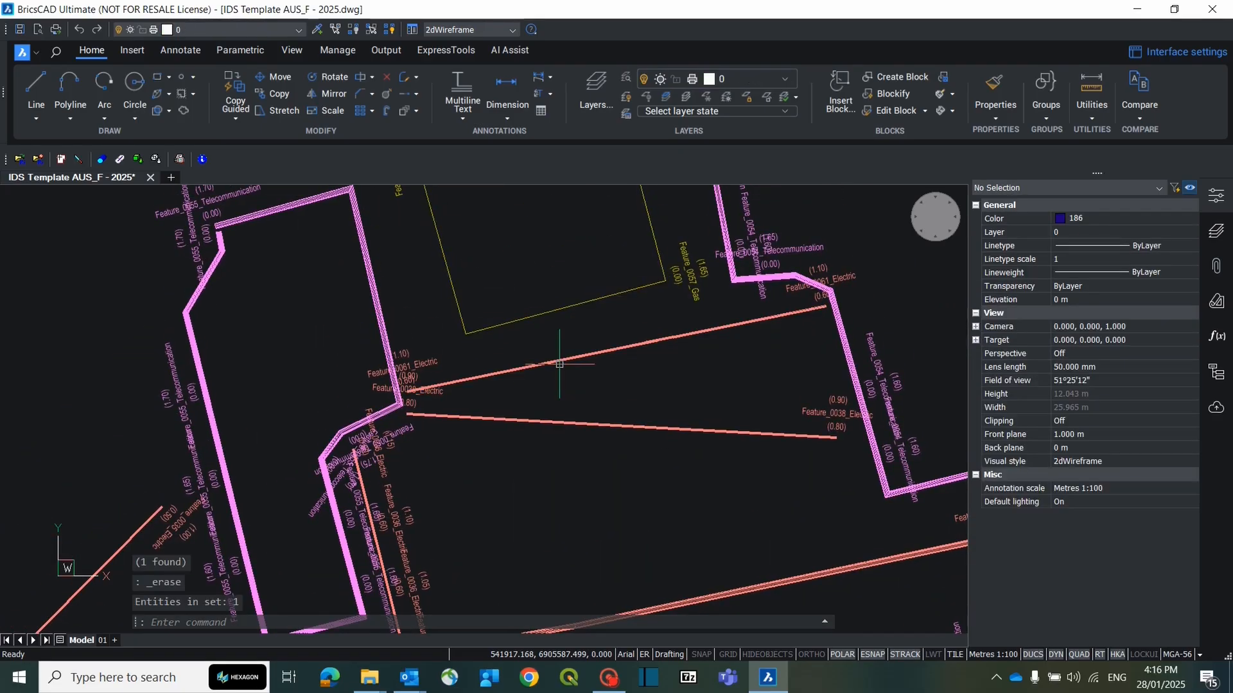
- Try erasing the gas rectangle's remaining 3D polyline and undo the erasure
click(542, 315)
key(Delete)
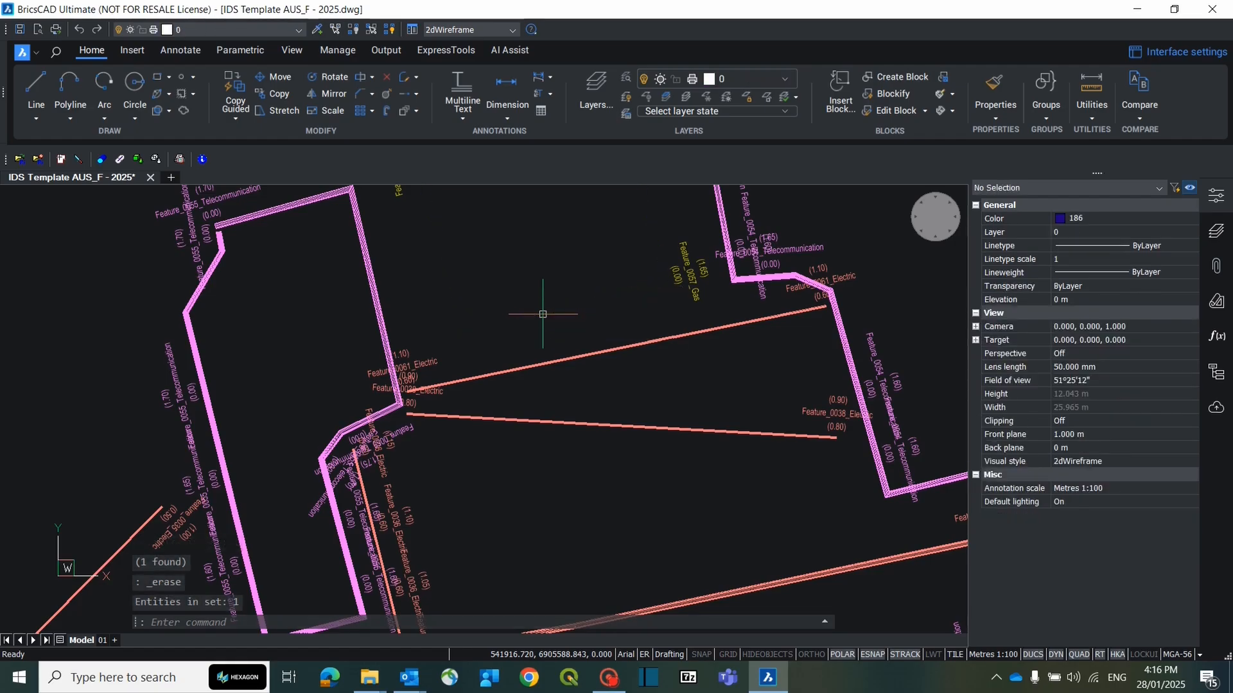
key(ctrl+z)
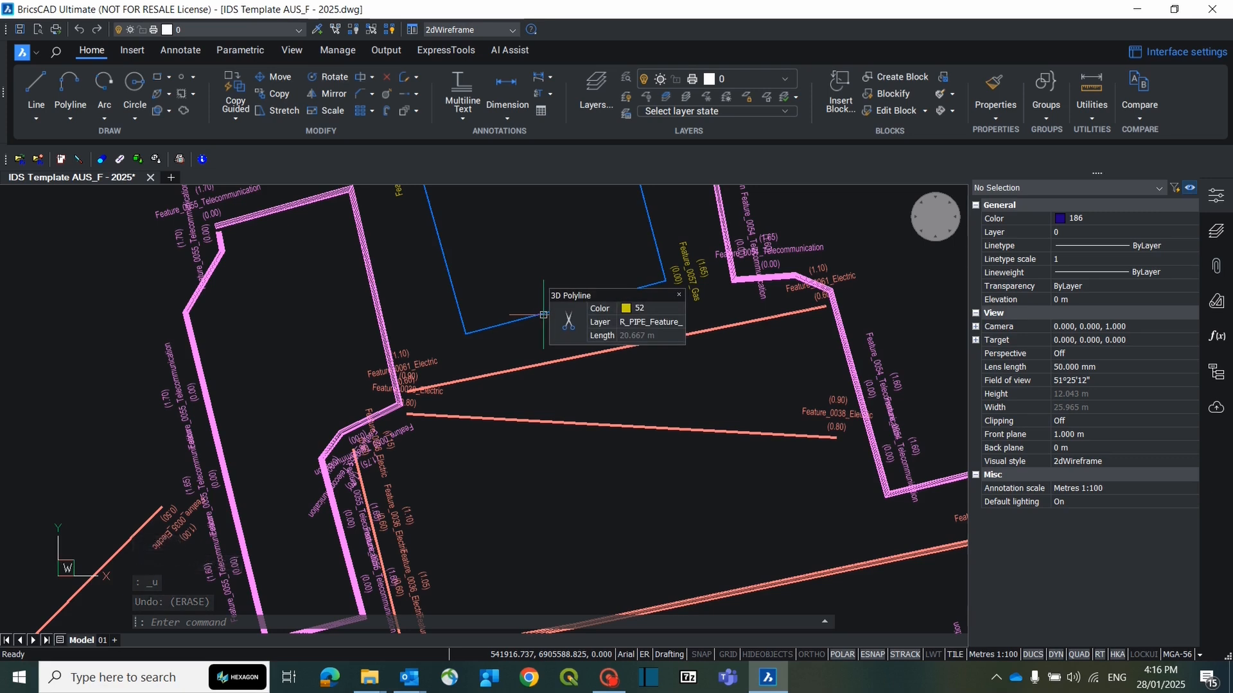
- Save the drawing
key(ctrl+s)
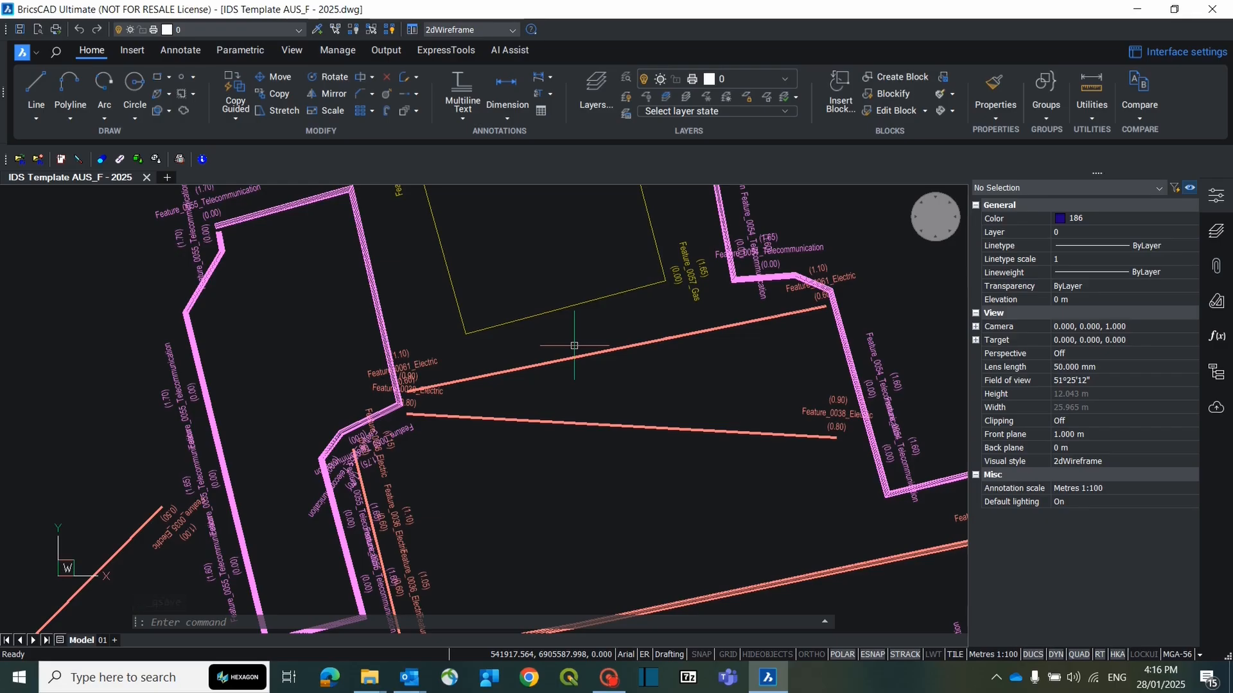
- Connect to the QLD Globe imagery web map service through Map Connect
scroll(533, 345, down, 2)
mouse_move(485, 298)
middle_down()
mouse_move(520, 385)
mouse_move(495, 275)
mouse_move(476, 336)
mouse_move(453, 340)
middle_up()
scroll(492, 280, down, 2)
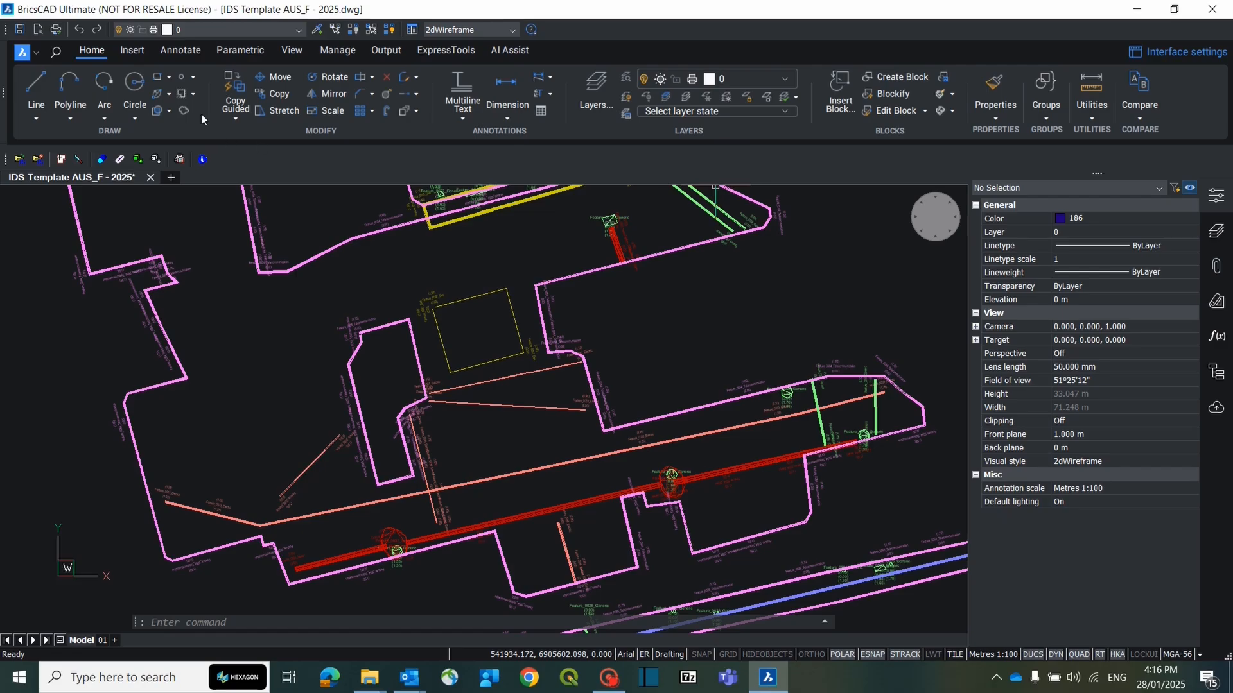
click(133, 51)
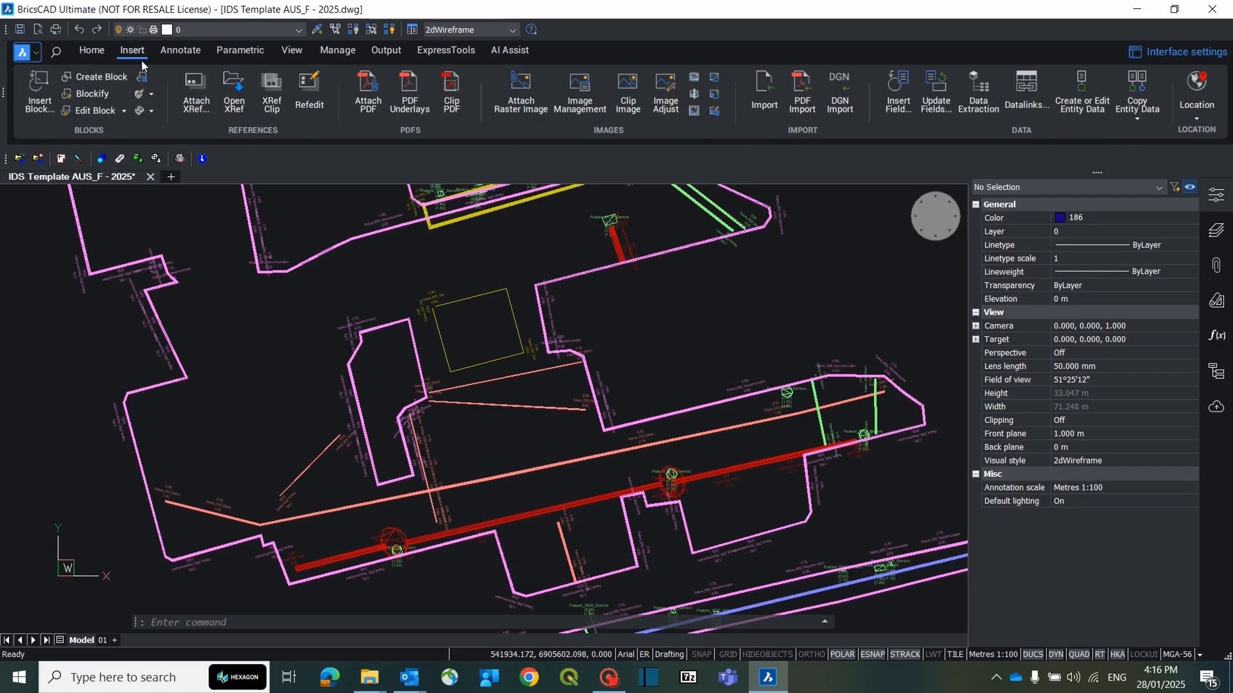
click(1202, 116)
click(1203, 178)
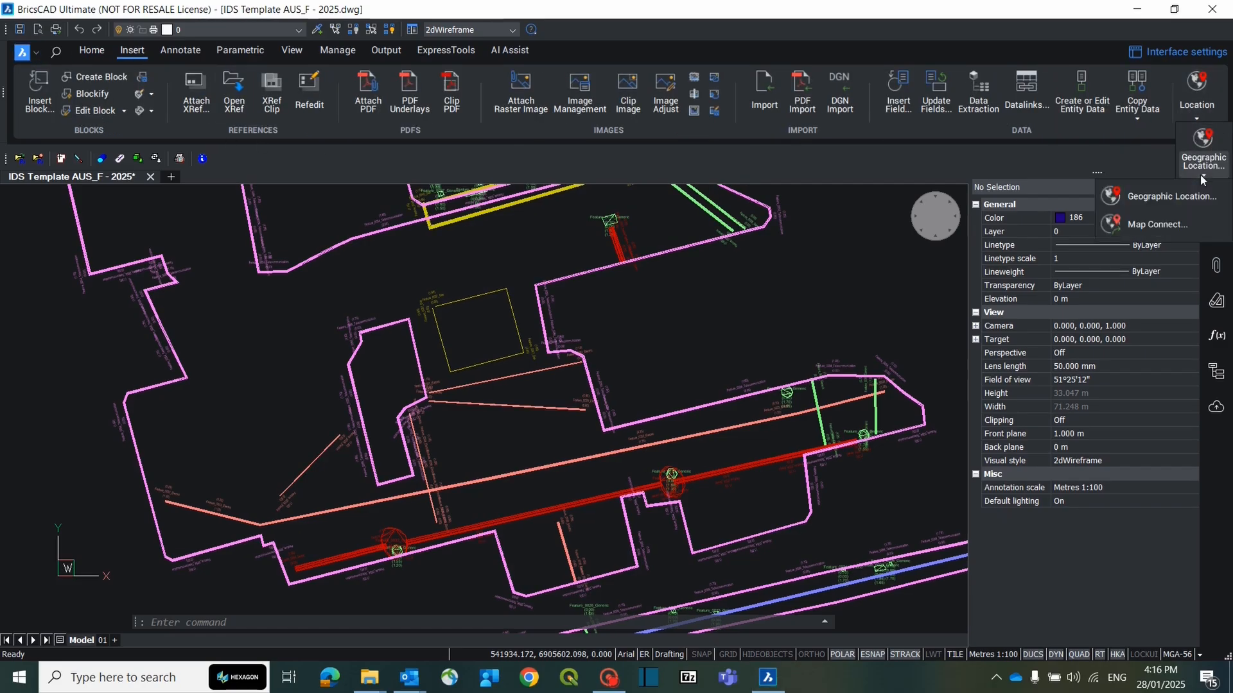
click(1165, 219)
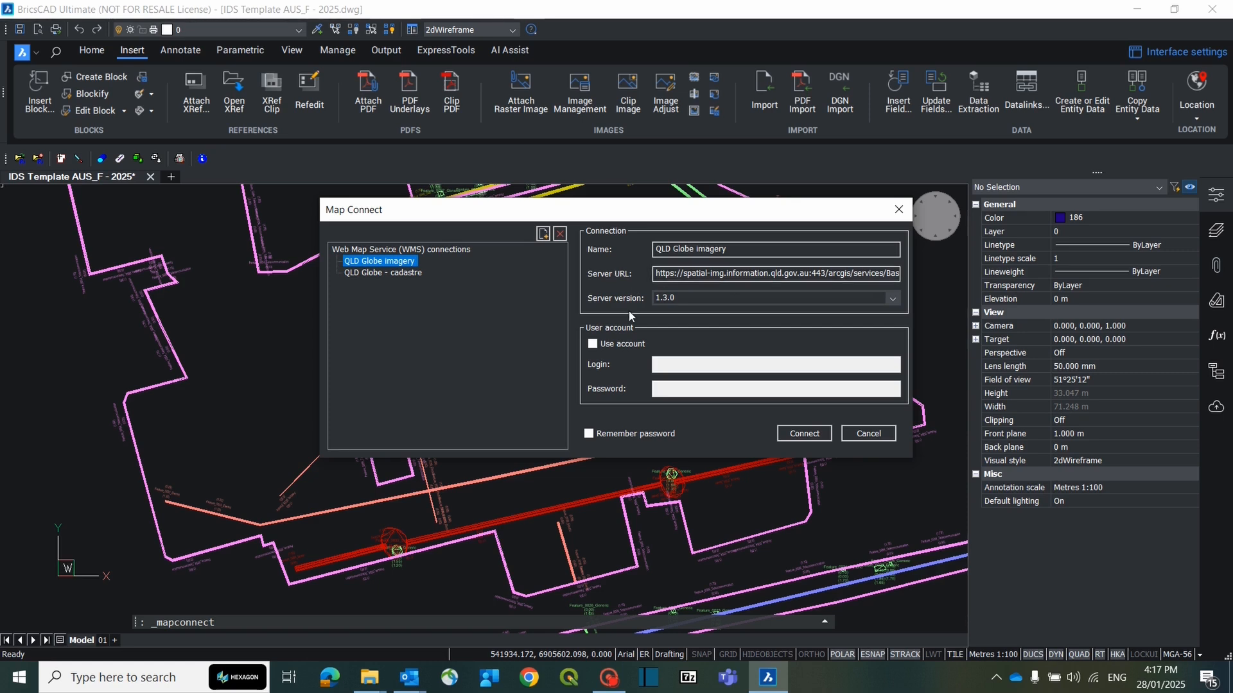
click(796, 435)
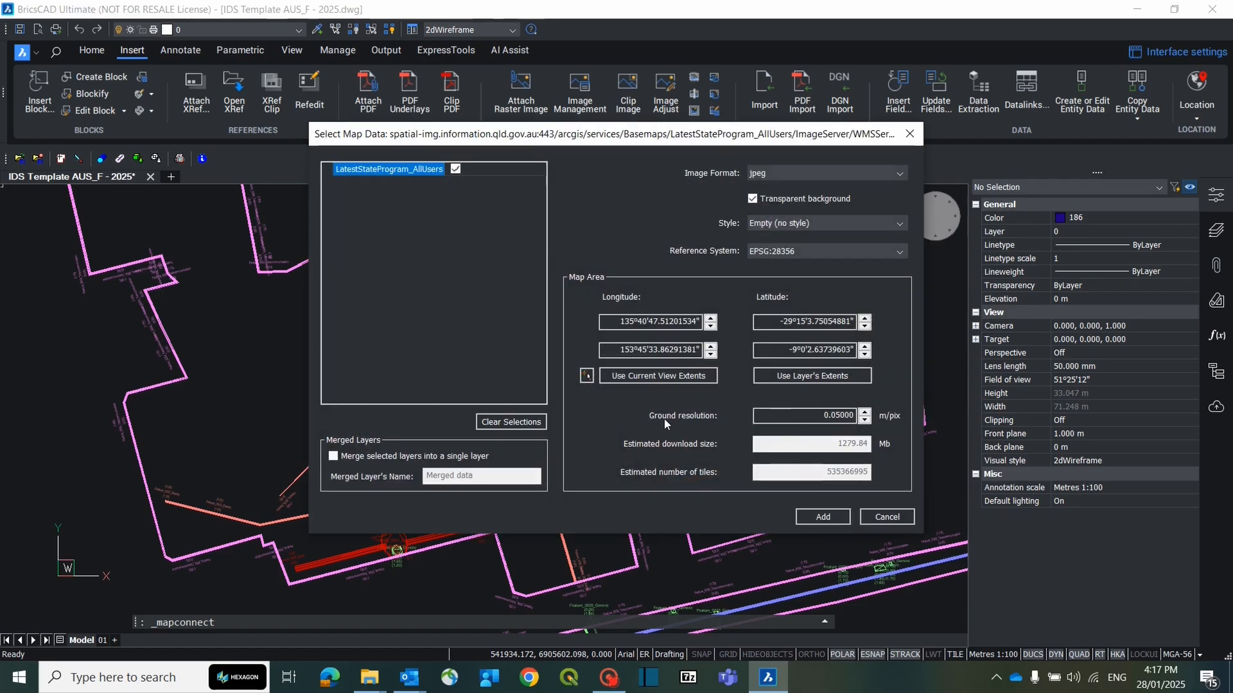
- Define the map area with a window enclosing all imported utilities and generous space around them
click(586, 377)
scroll(552, 347, down, 6)
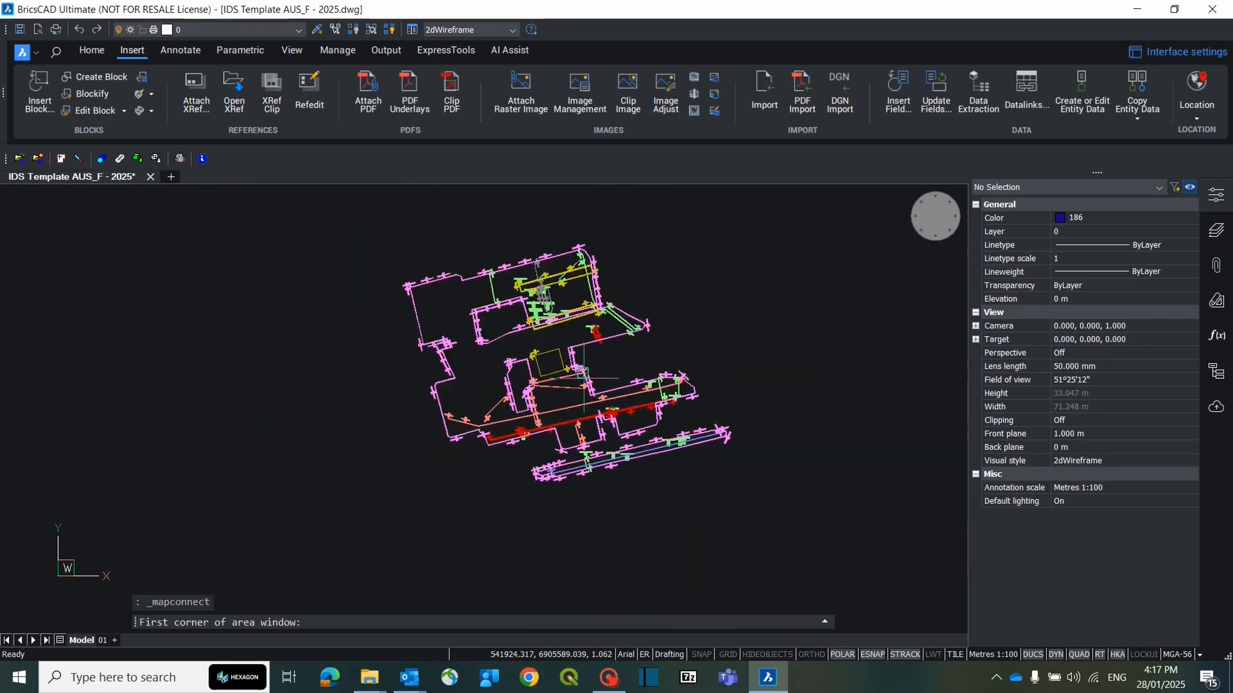
click(296, 223)
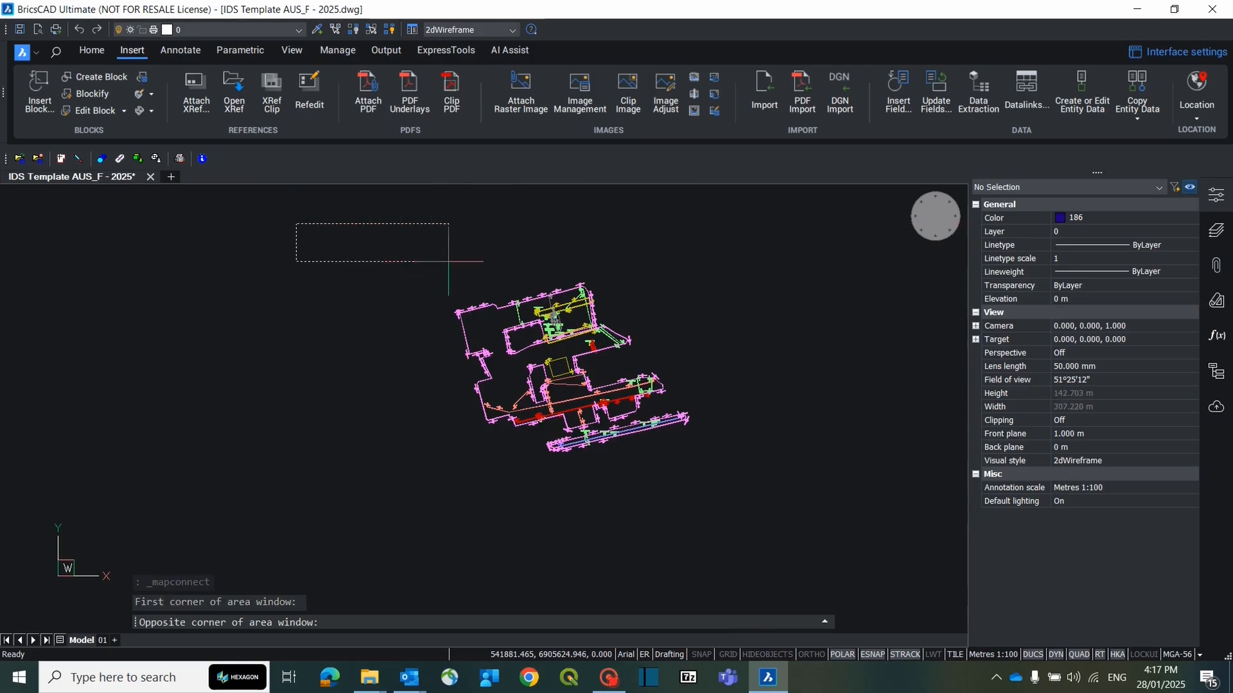
click(871, 524)
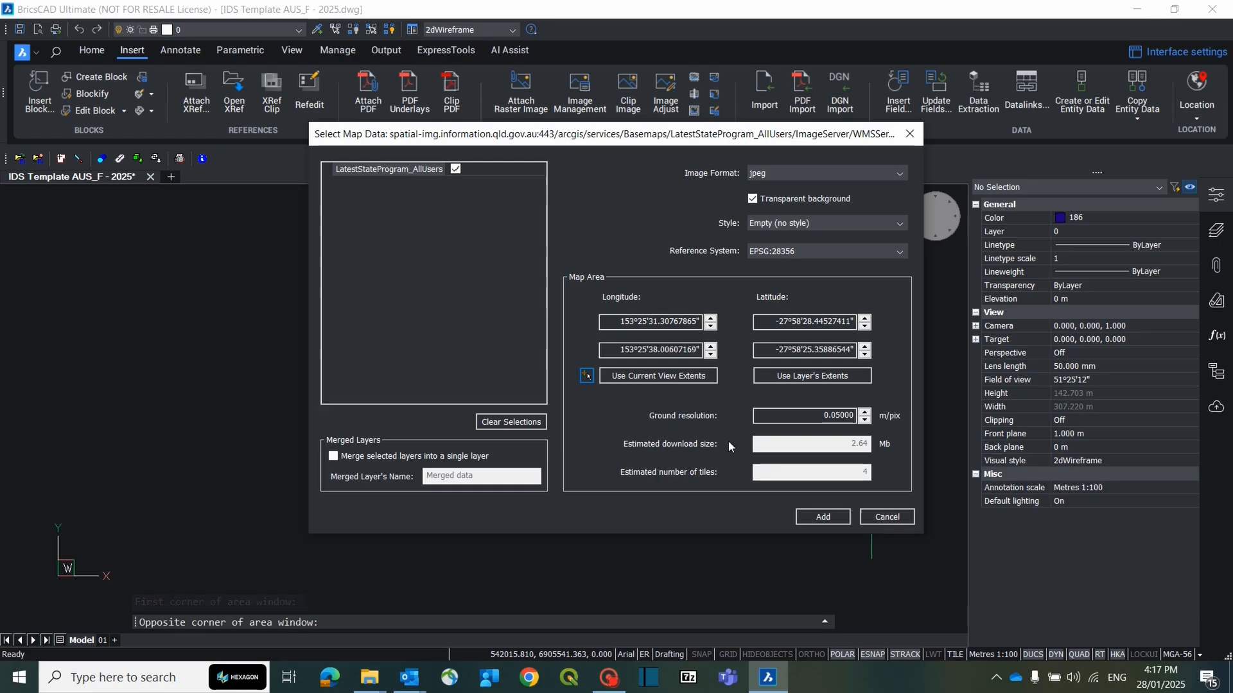
- Set the map area to the current view extents and add the LatestStateProgram_AllUsers imagery to the drawing
click(663, 380)
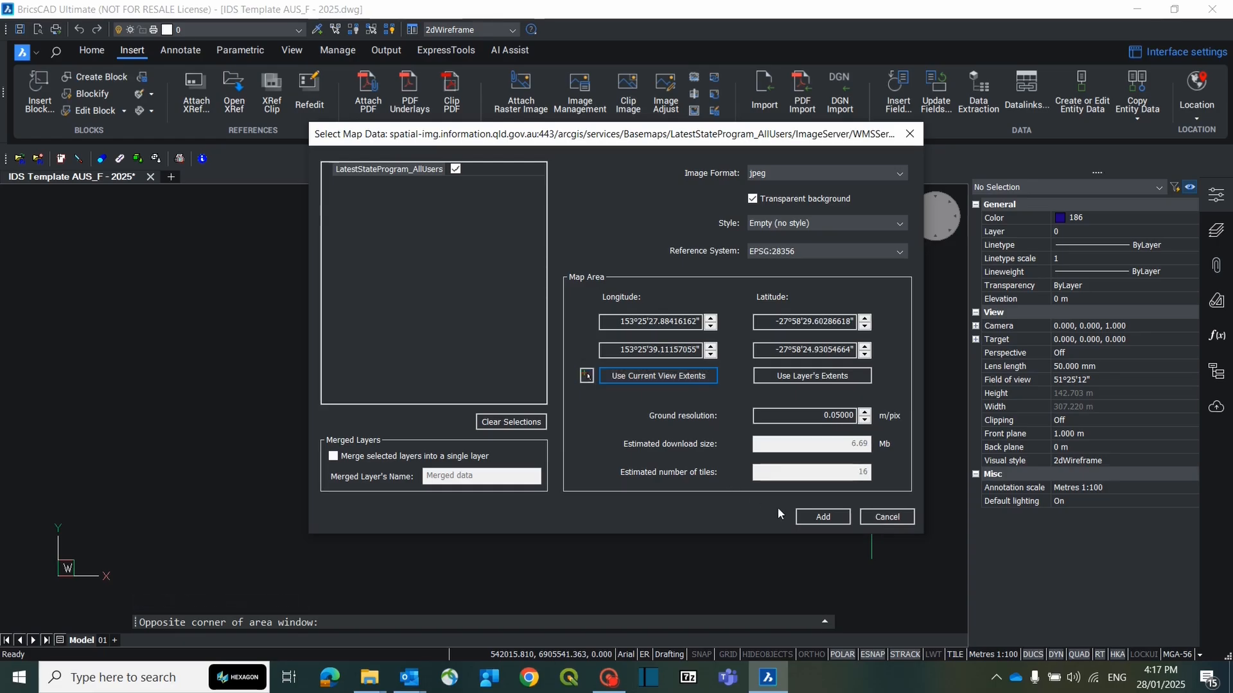
click(816, 517)
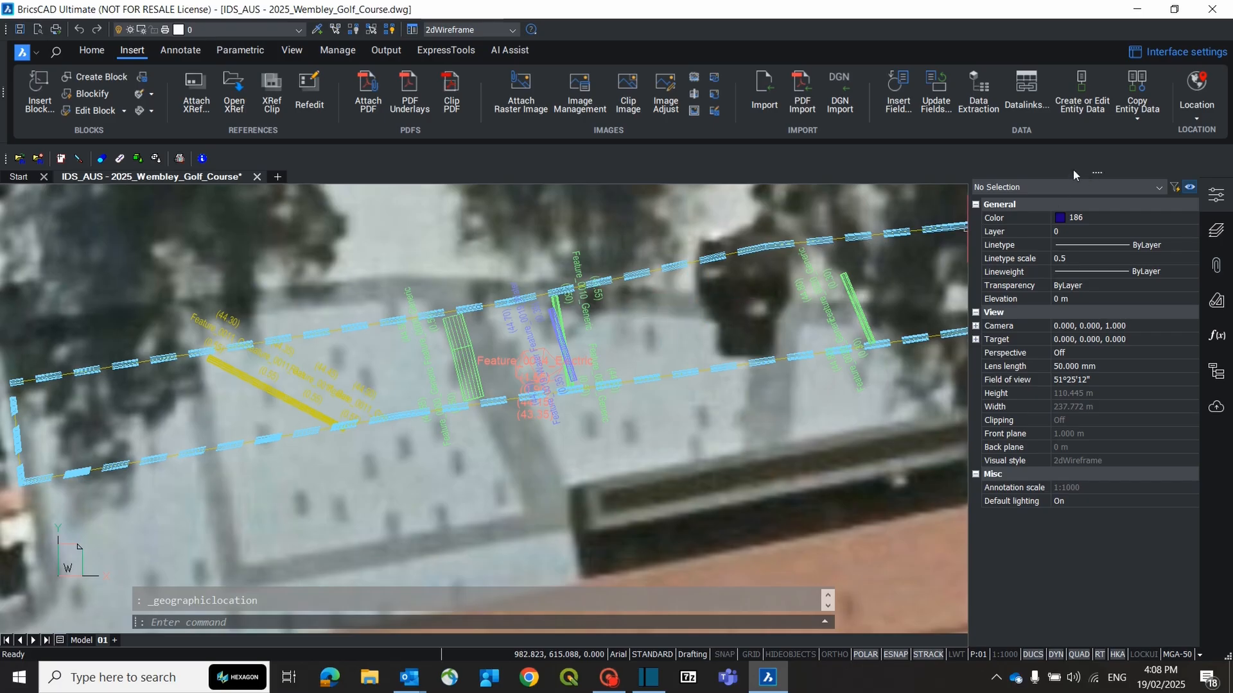
- Review the drawing's geographic location settings, including the GIS coordinate system, latitude and longitude, without changing them
click(1193, 113)
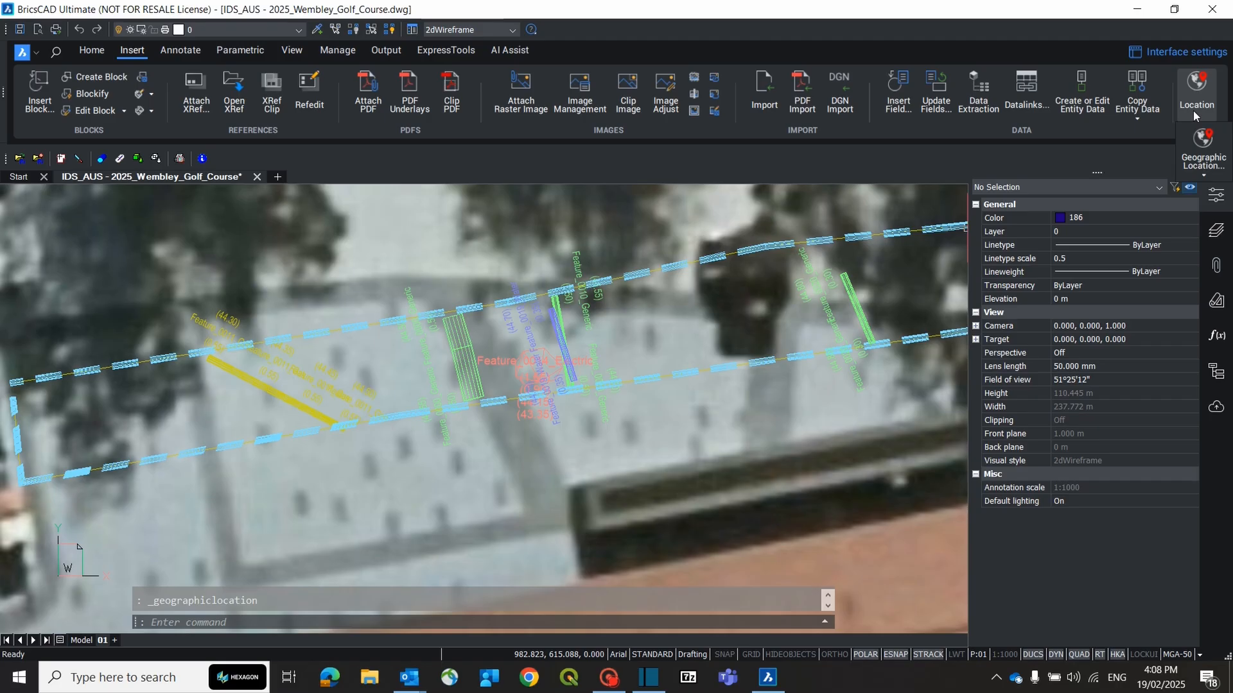
click(1206, 149)
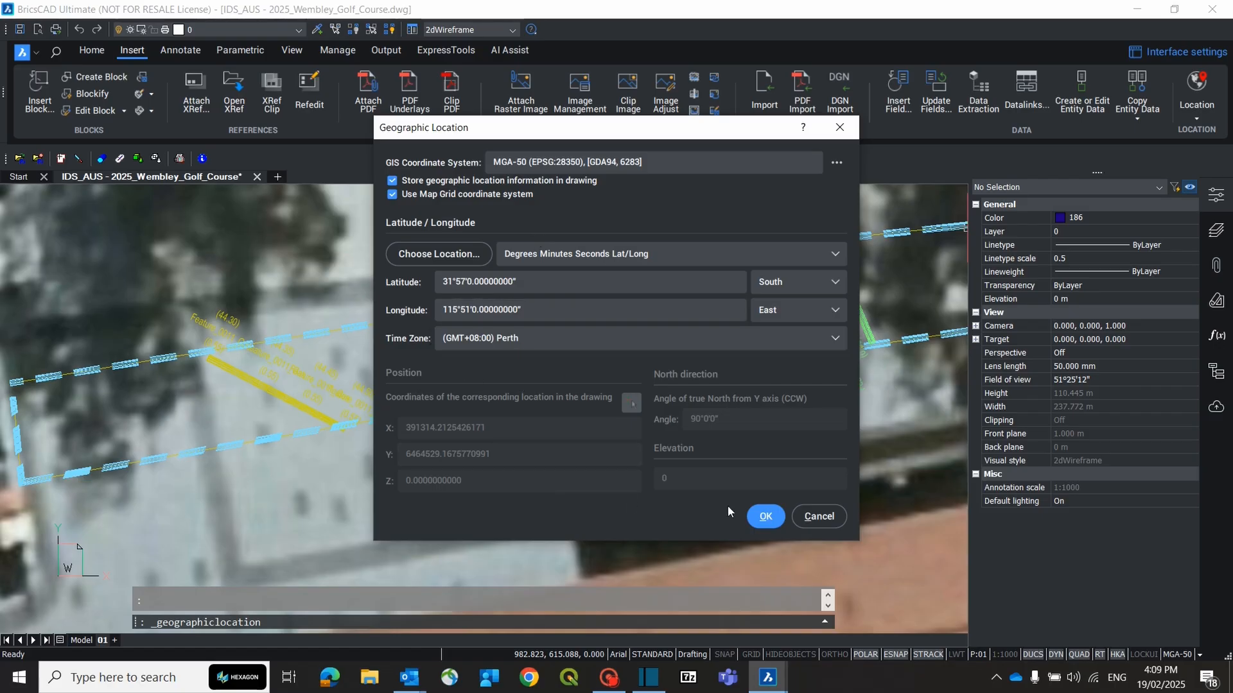
click(818, 518)
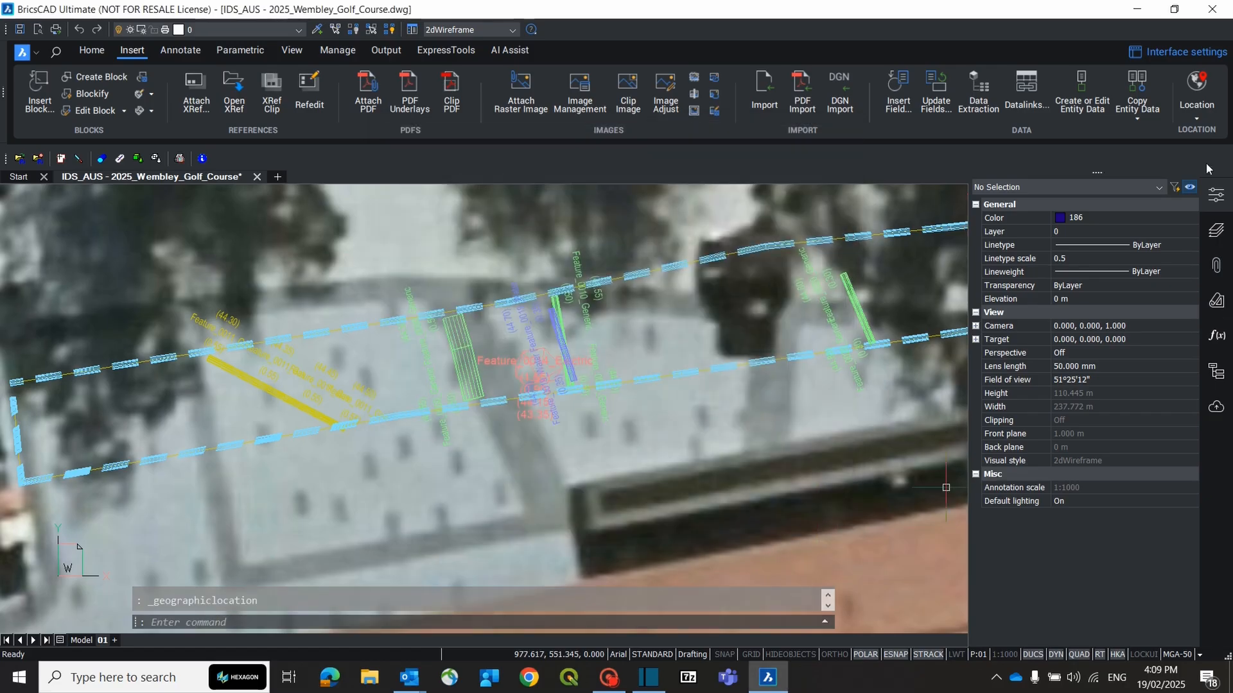
click(1196, 116)
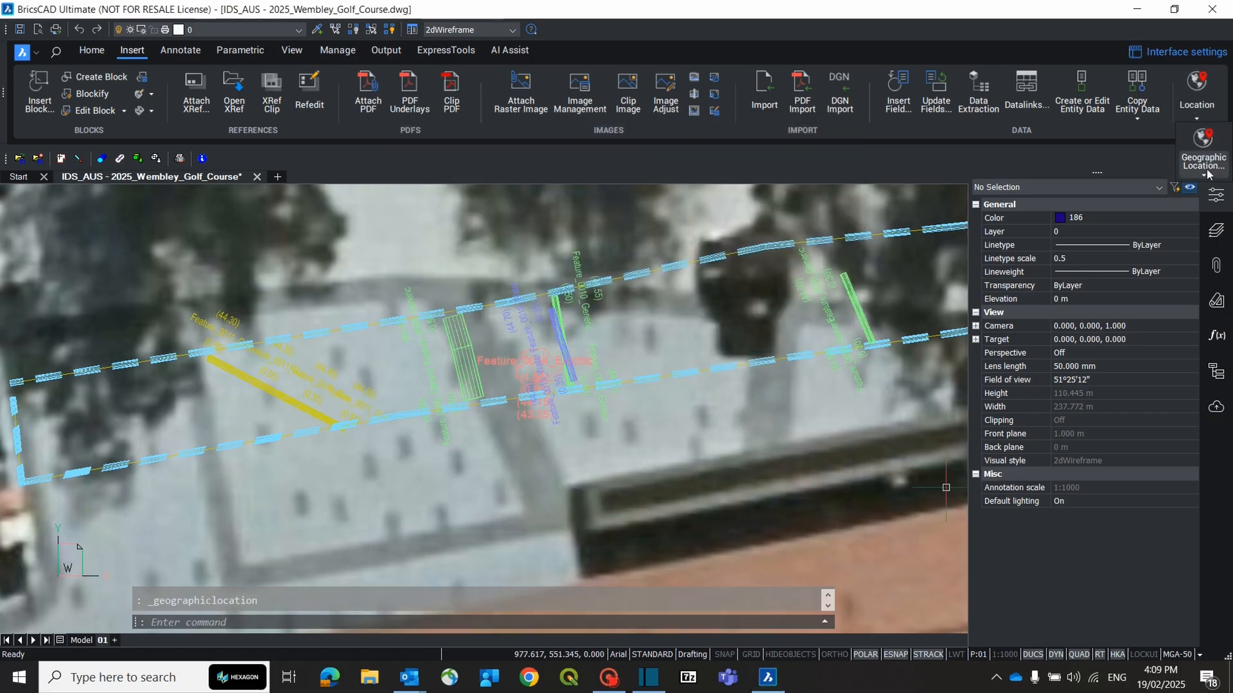
click(1205, 172)
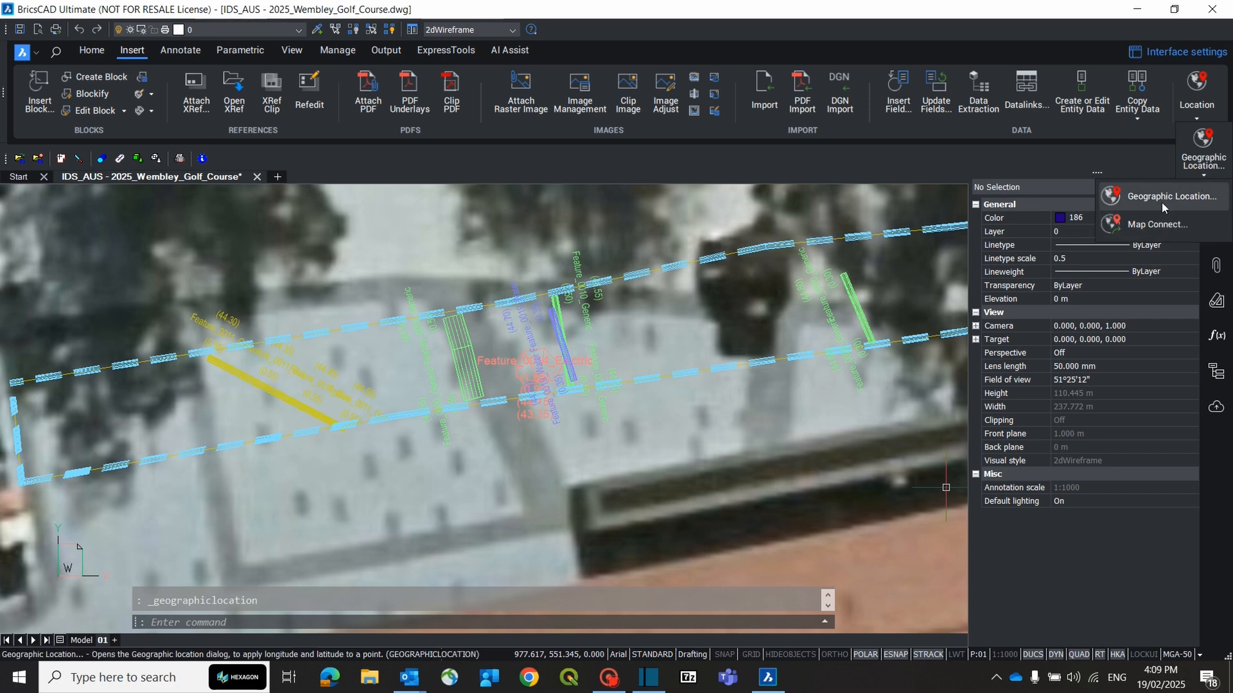
click(907, 269)
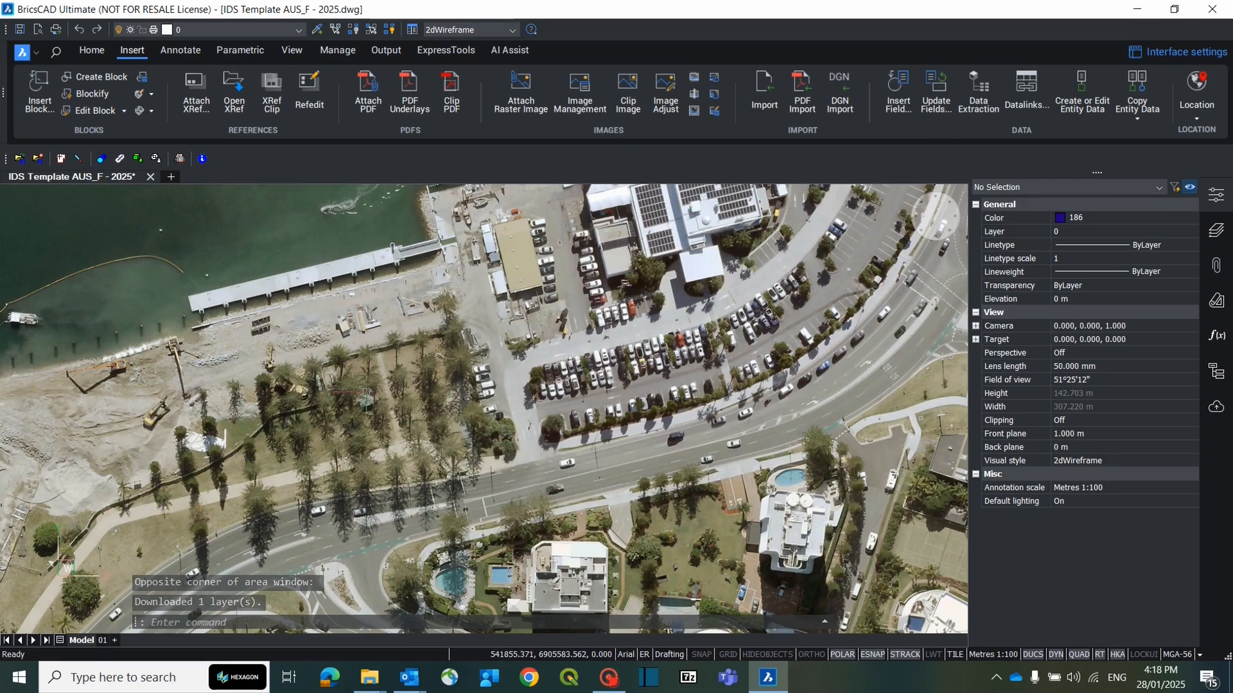
- Send all the aerial image tiles to the back of the draw order, behind the imported utilities
scroll(449, 383, down, 1)
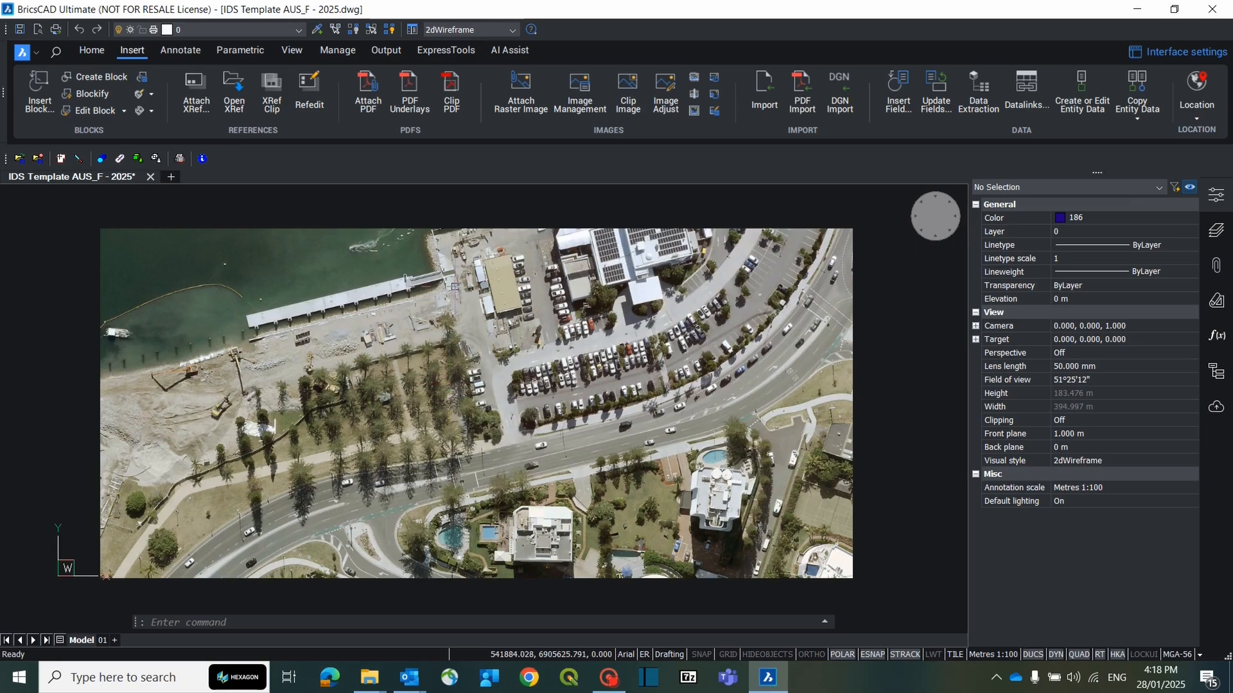
click(455, 286)
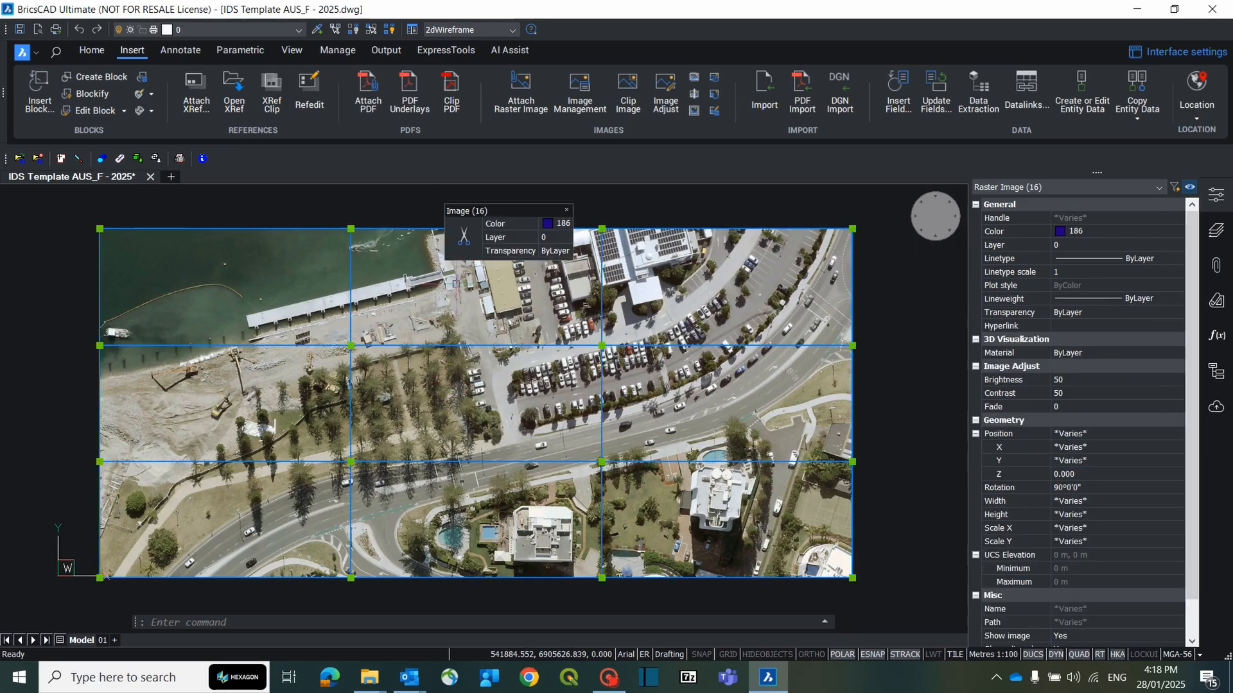
click(88, 54)
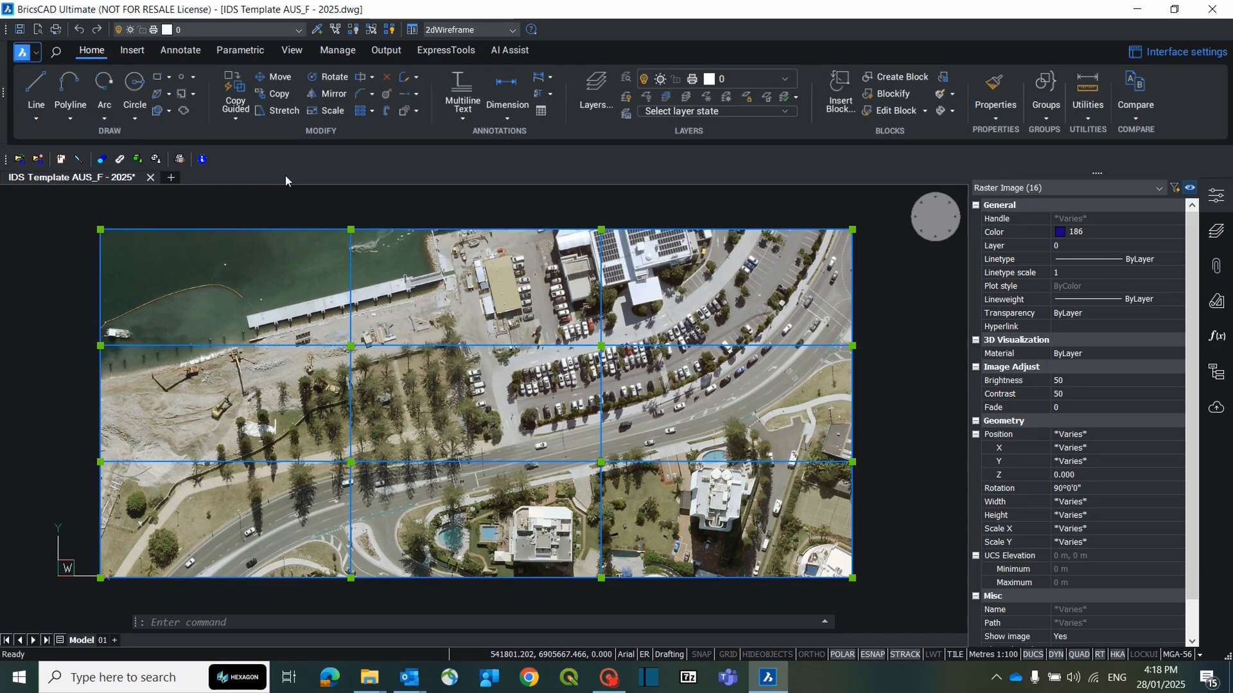
click(407, 110)
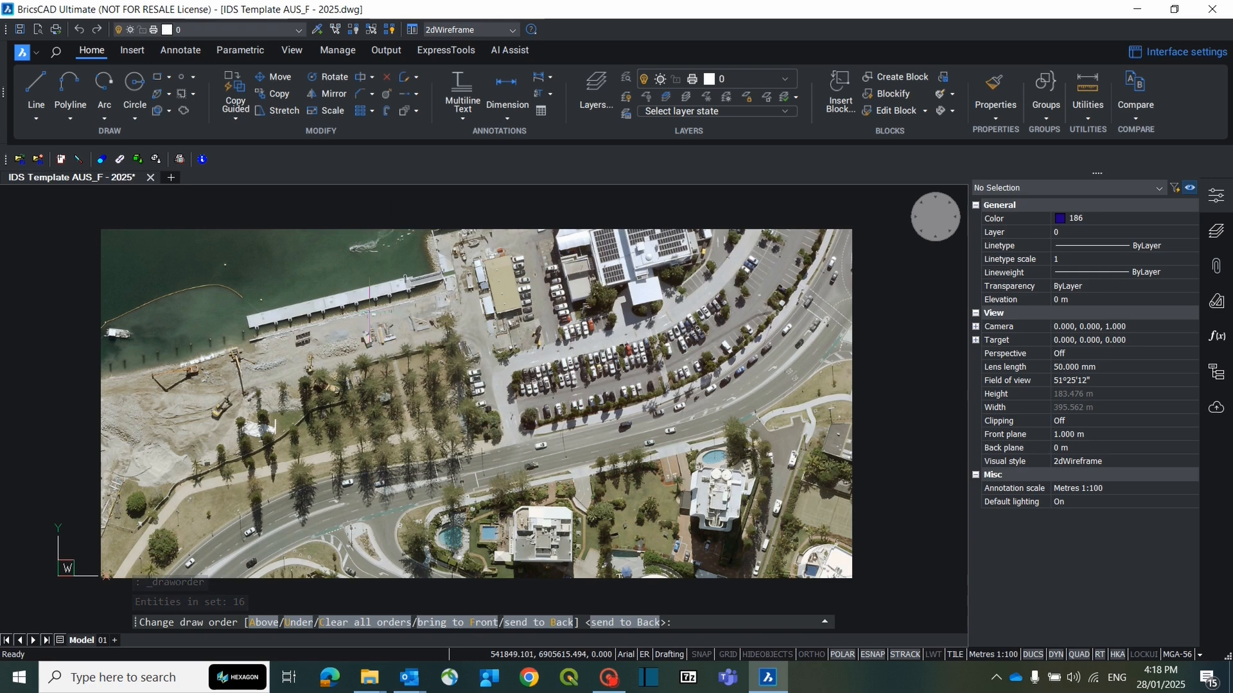
key(Escape)
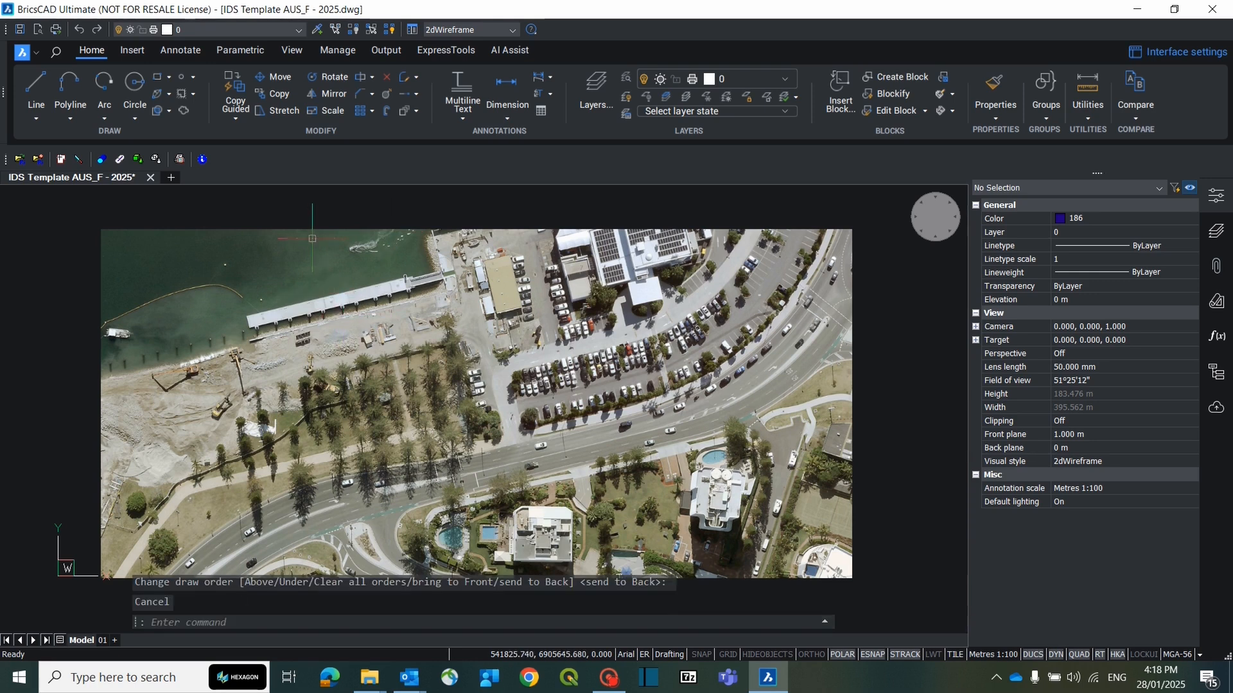
click(415, 112)
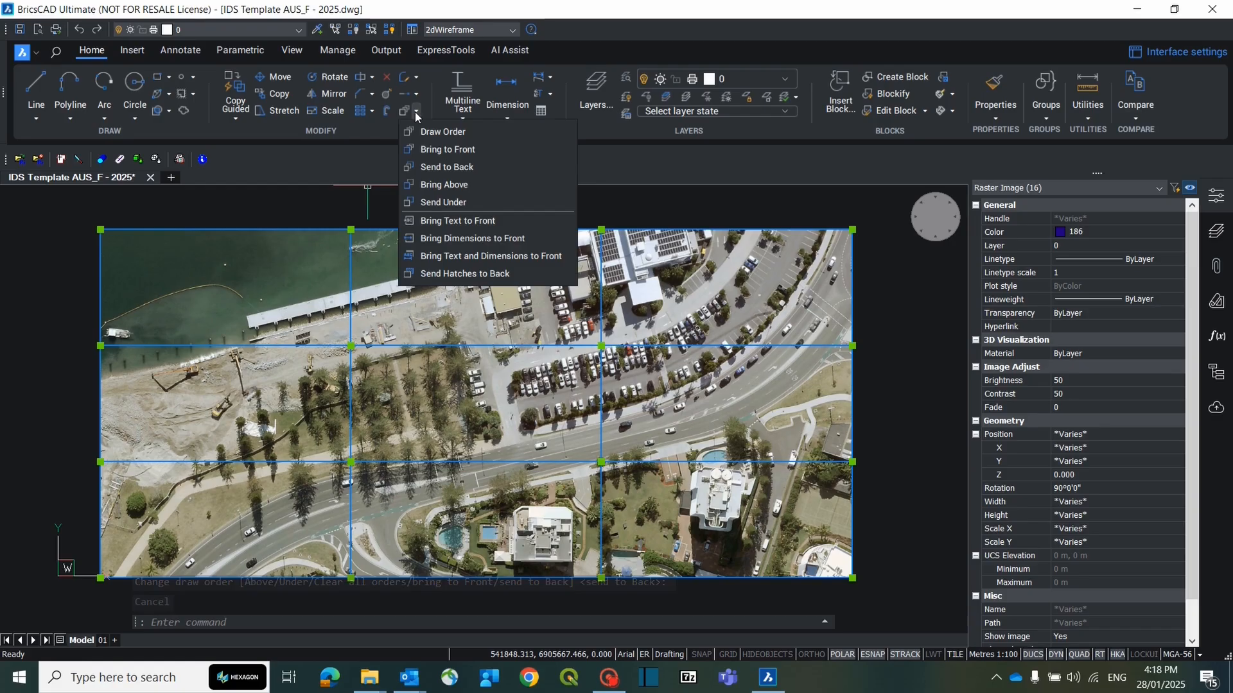
click(426, 165)
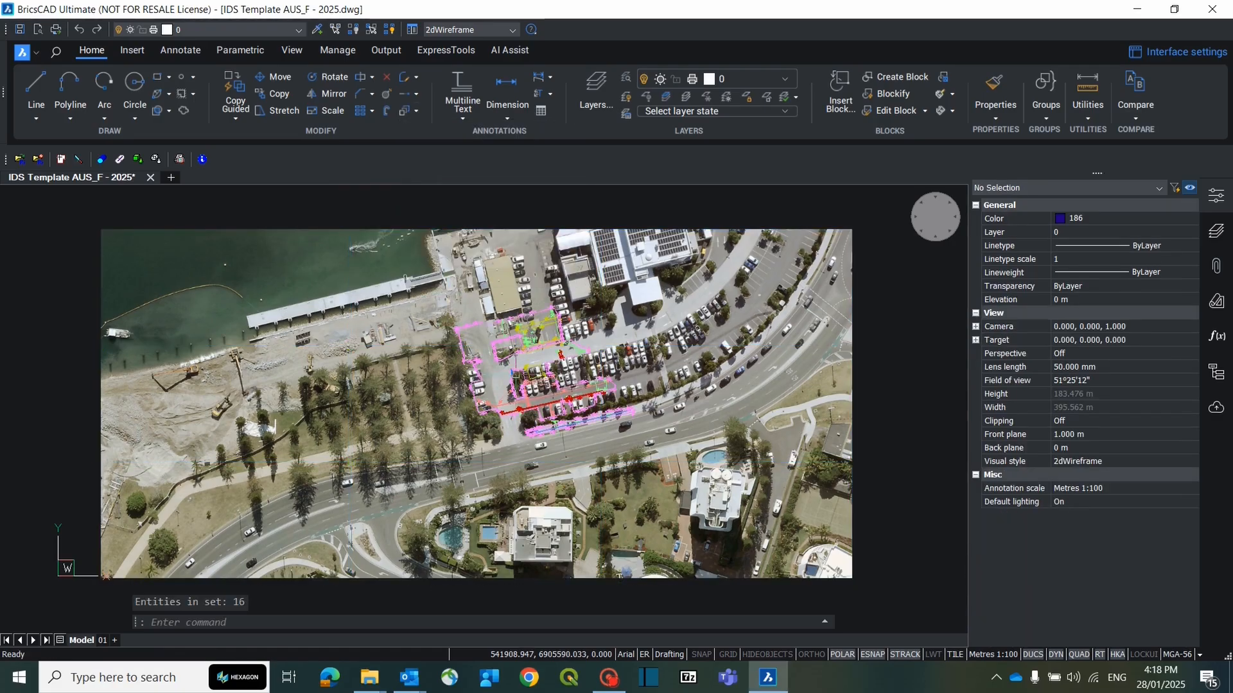
- Examine how the utility features sit over the aerial image around the car park, and check the 01 title block layout
scroll(540, 370, up, 2)
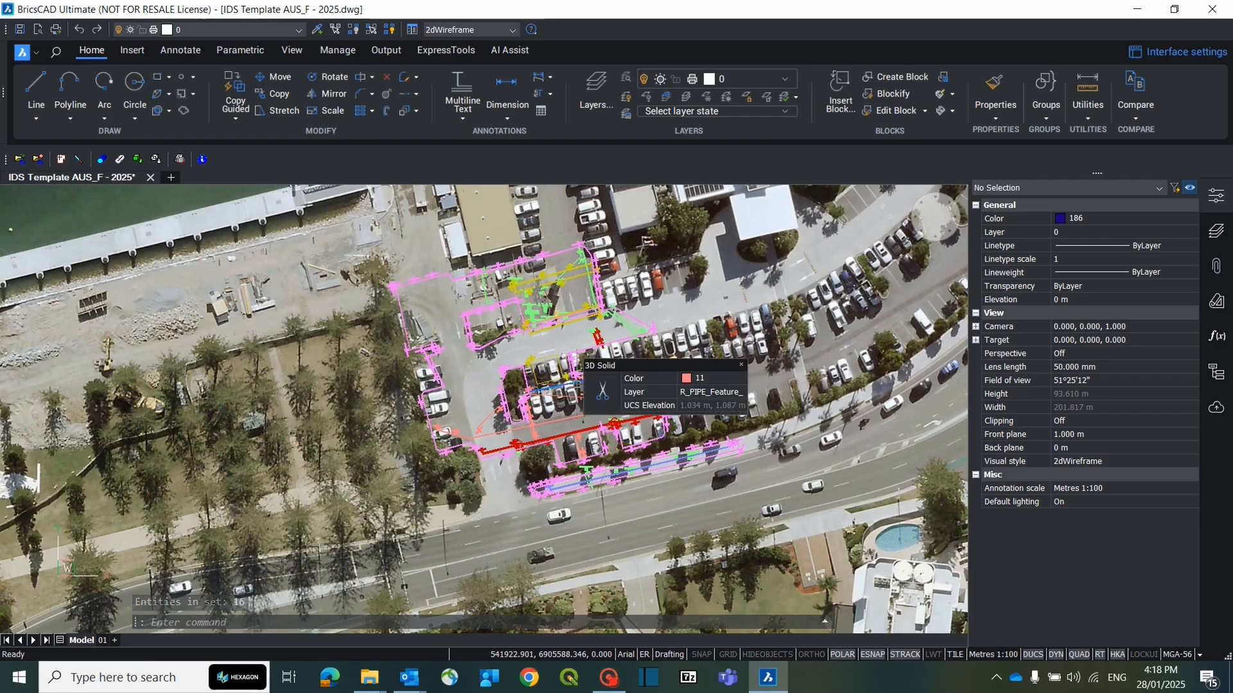
scroll(541, 359, up, 4)
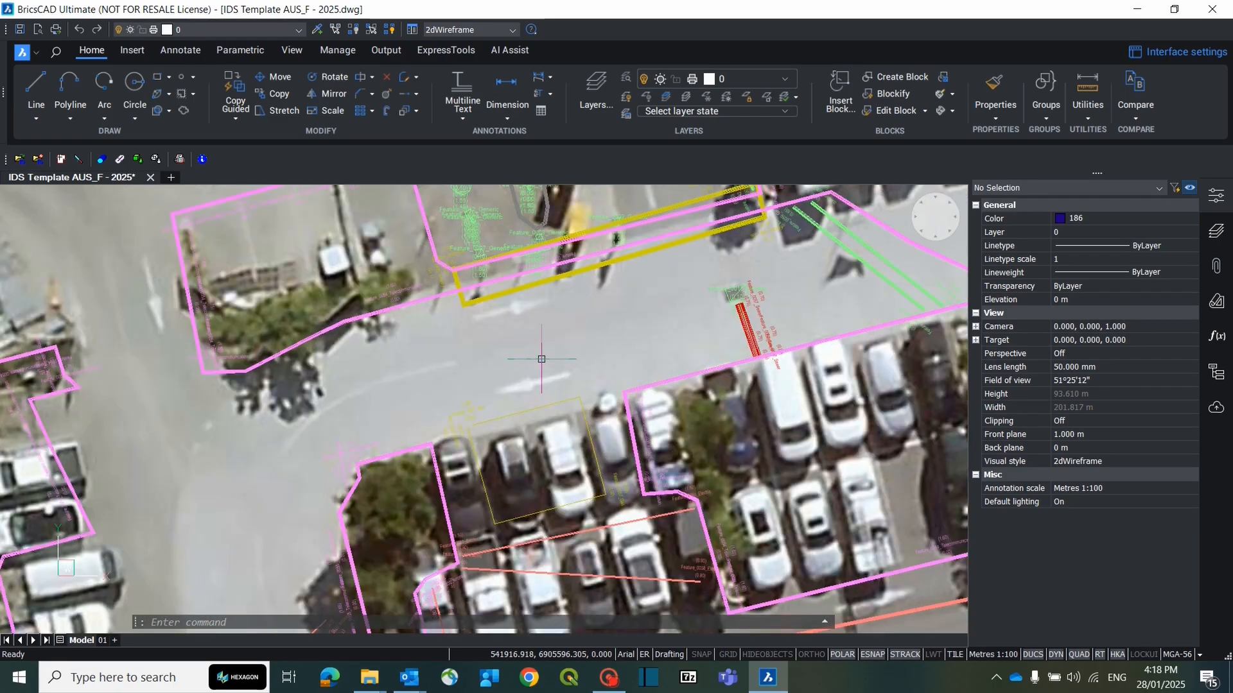
middle_drag(557, 398, 575, 358)
scroll(575, 357, down, 2)
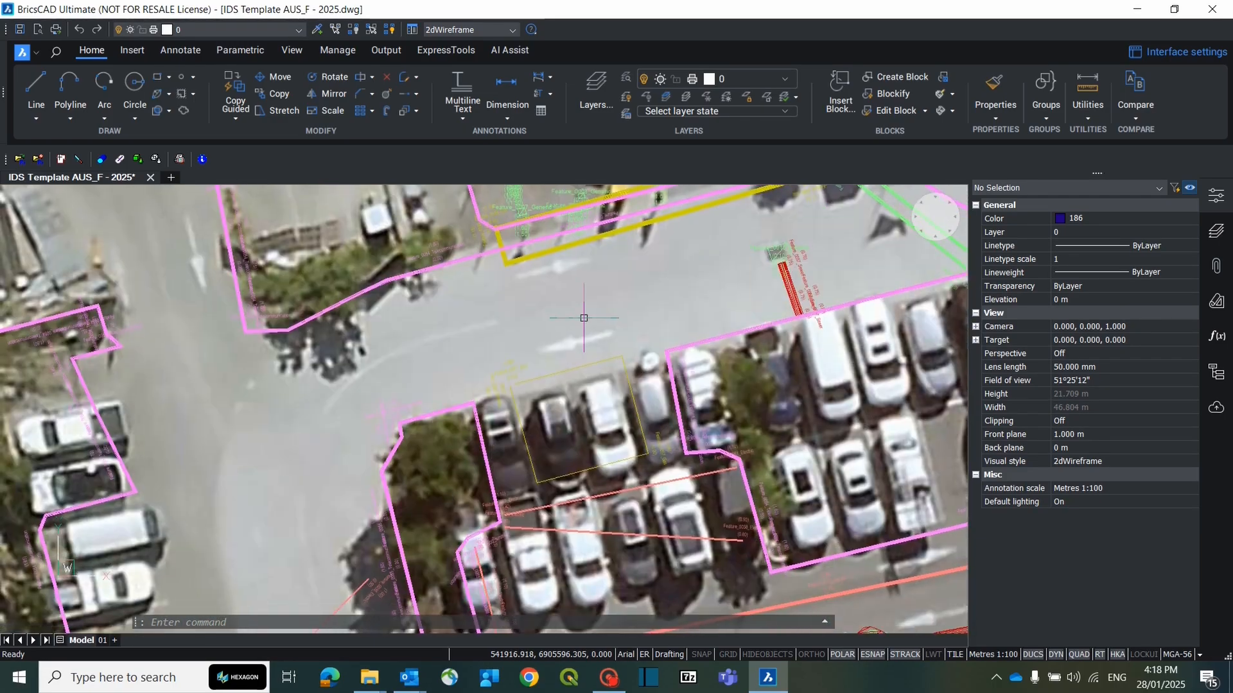
scroll(574, 325, down, 2)
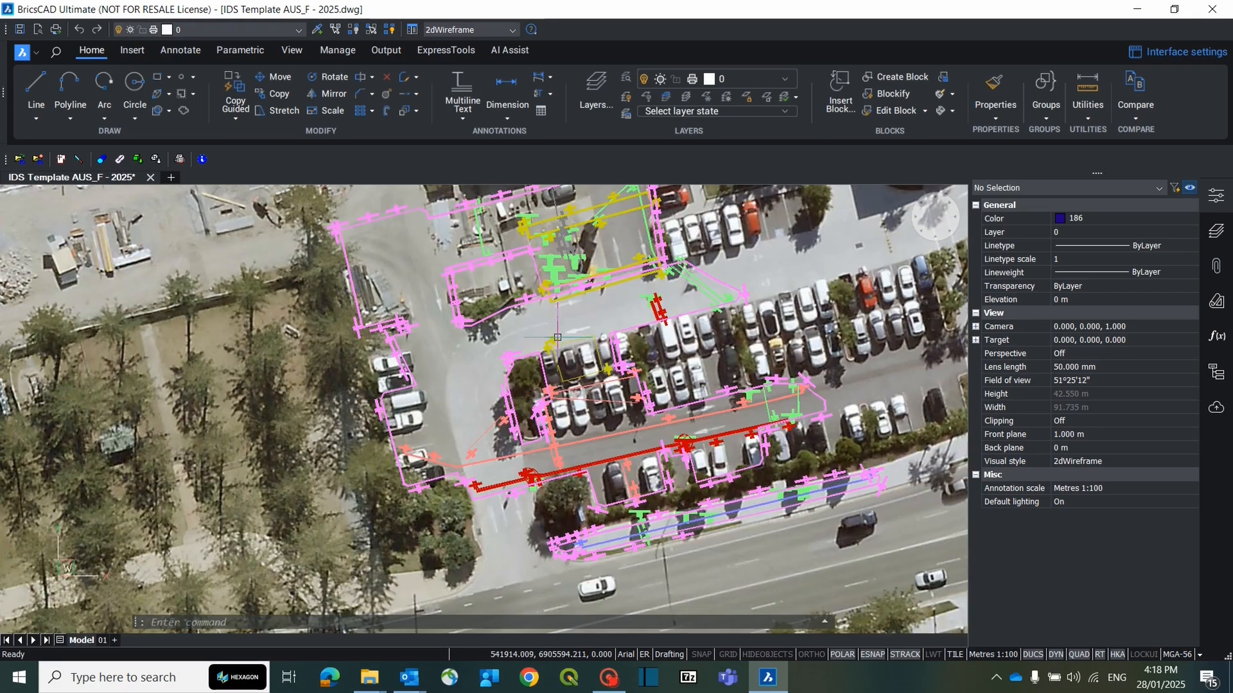
scroll(557, 337, down, 1)
middle_drag(528, 352, 495, 392)
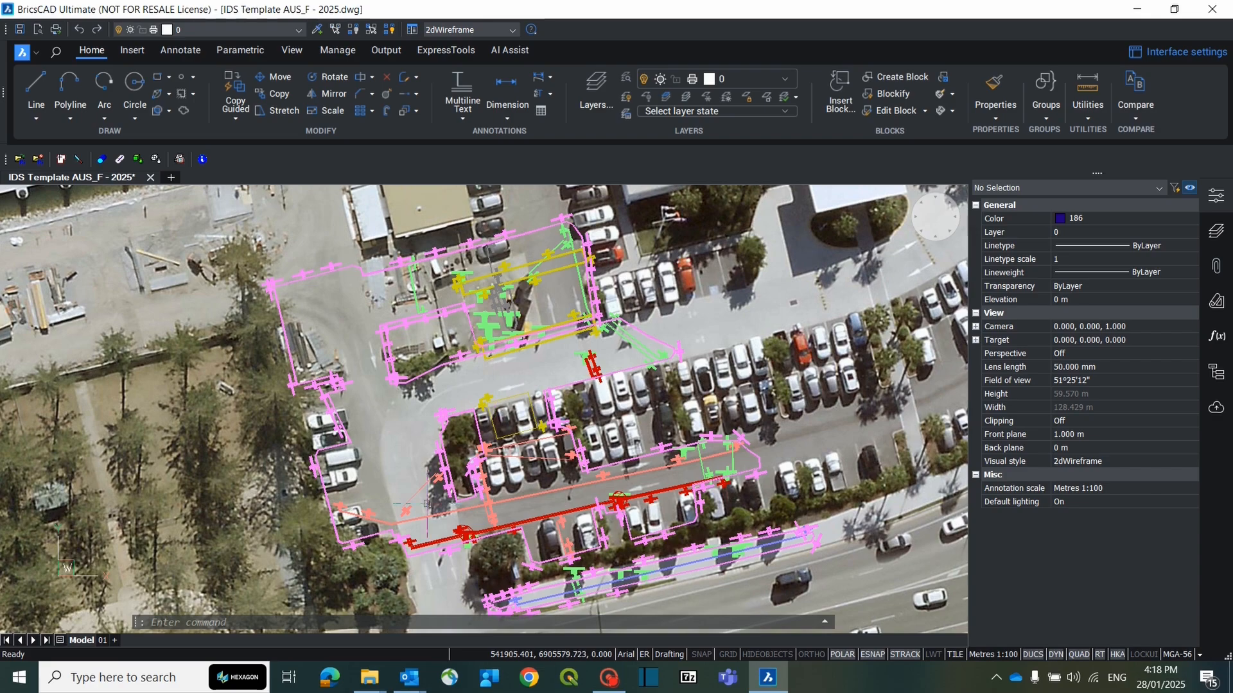
click(102, 640)
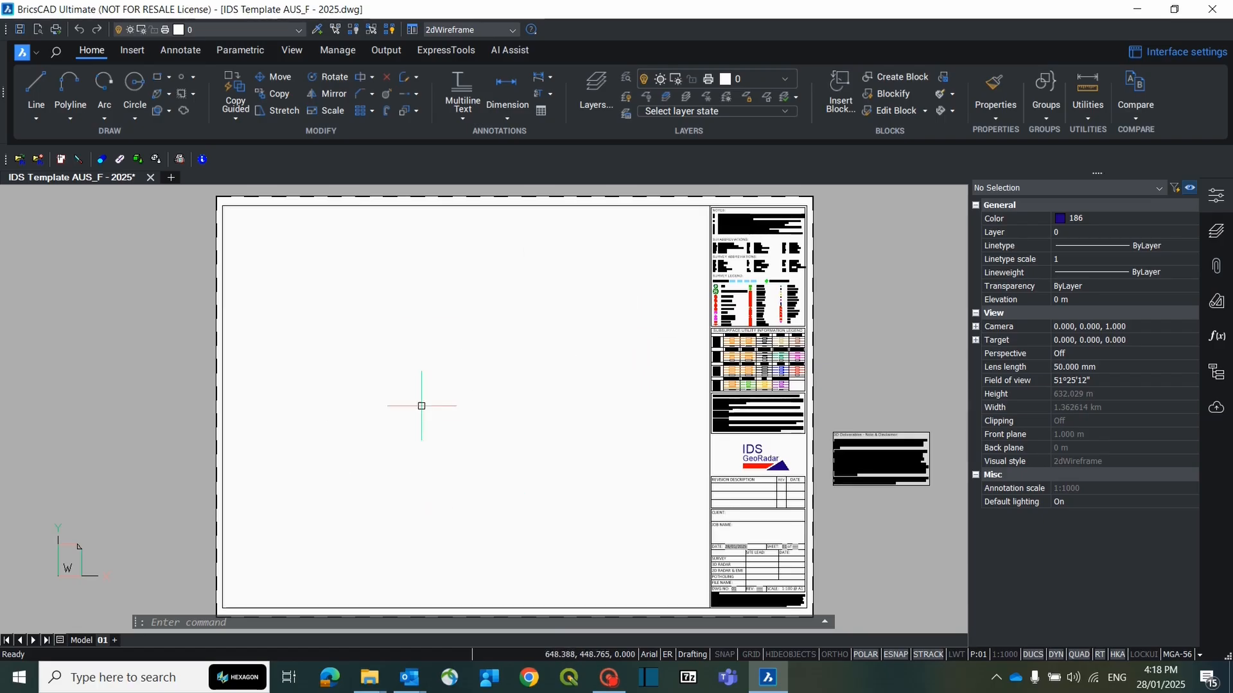
click(80, 640)
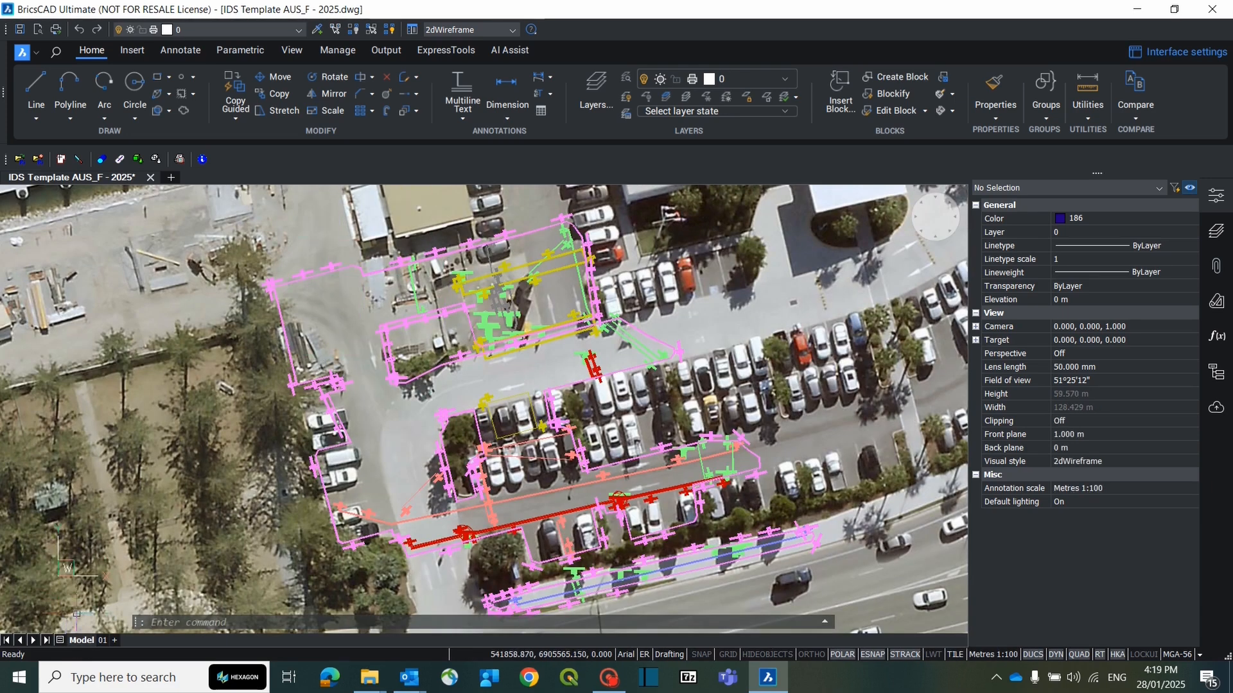
- Create a rectangular viewport in layout 01 with the VIEWPORTS command, filling the blank sheet area beside the title block
click(102, 640)
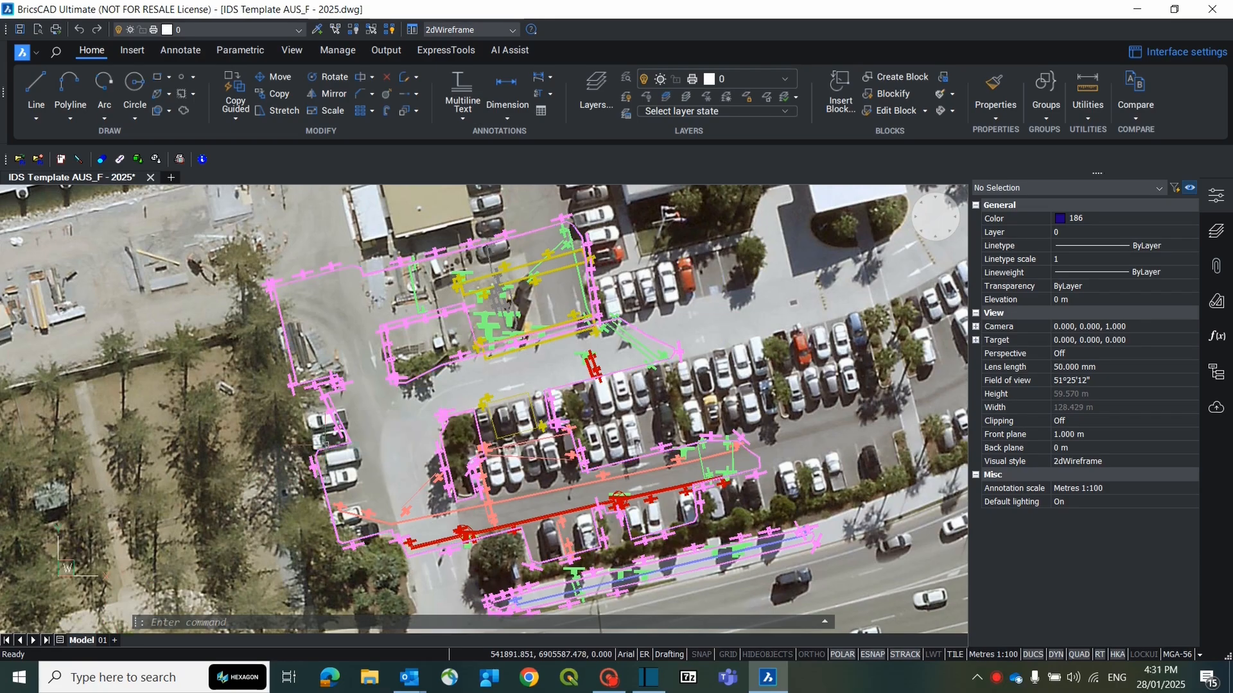
click(102, 641)
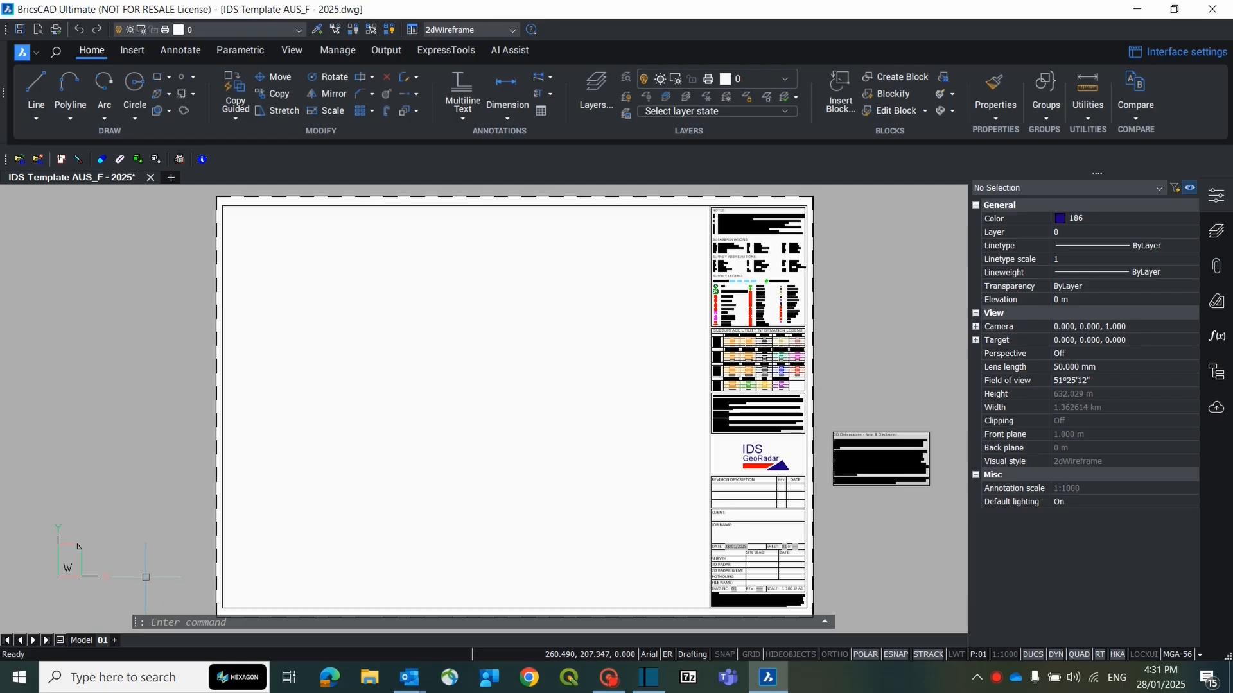
text(VIE)
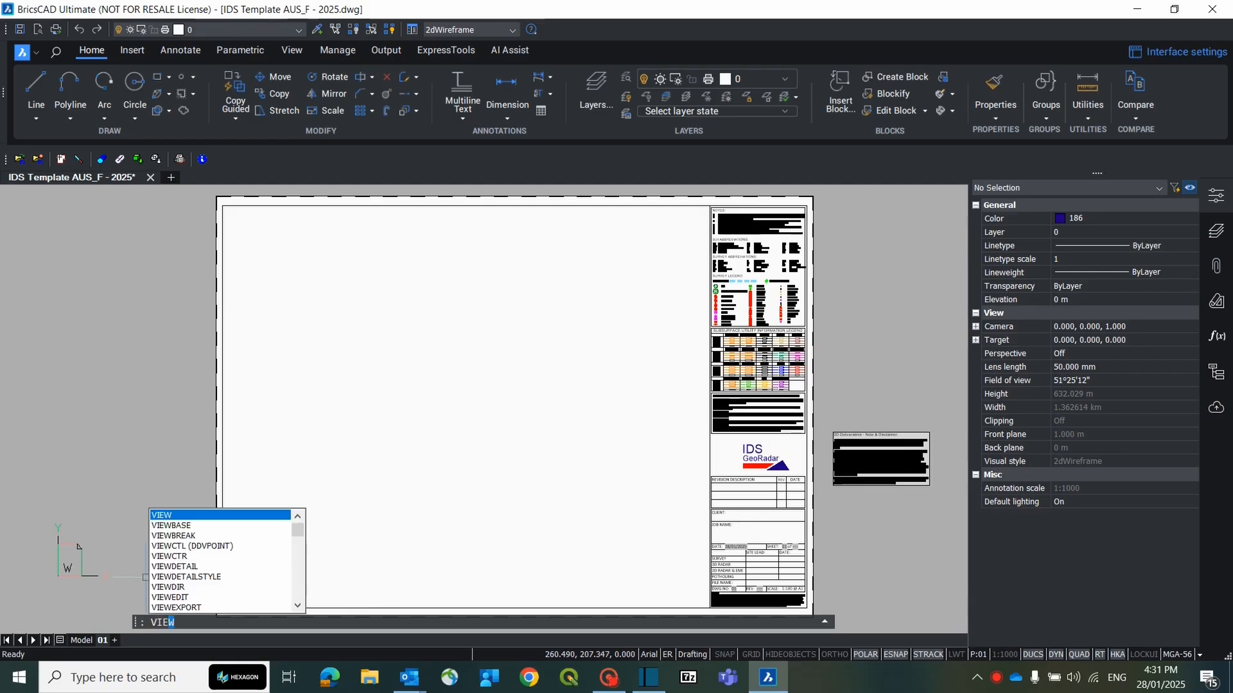
text(WPORT)
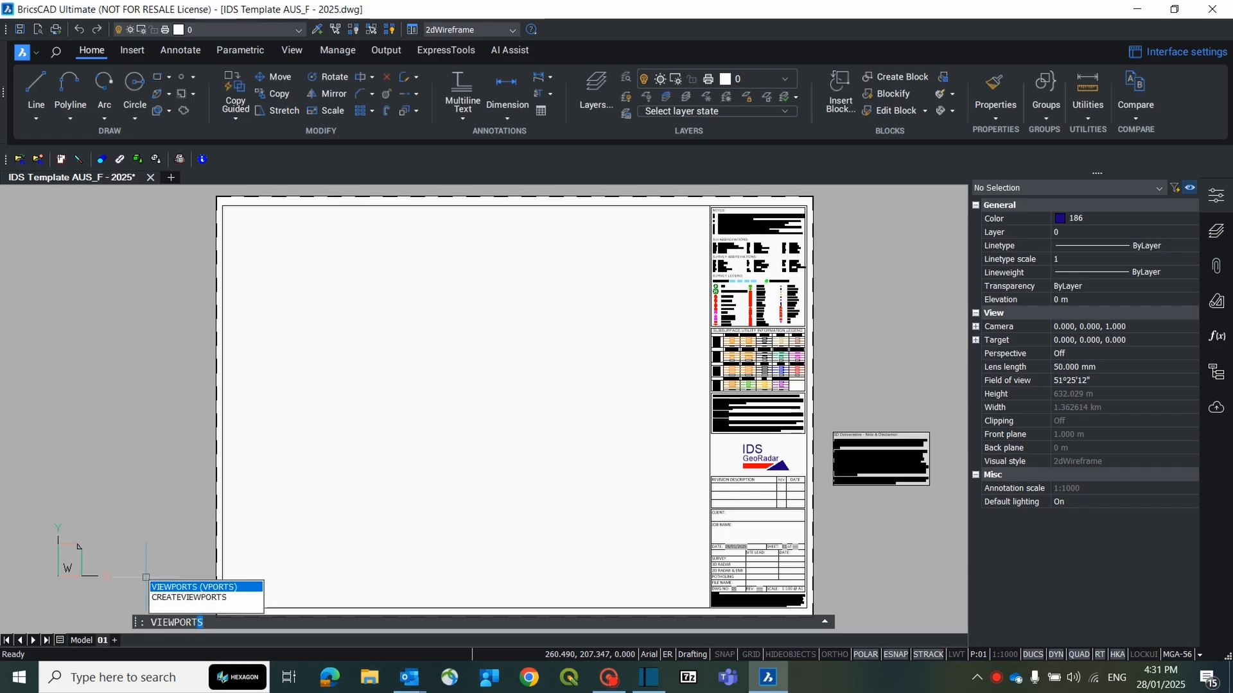
key(Return)
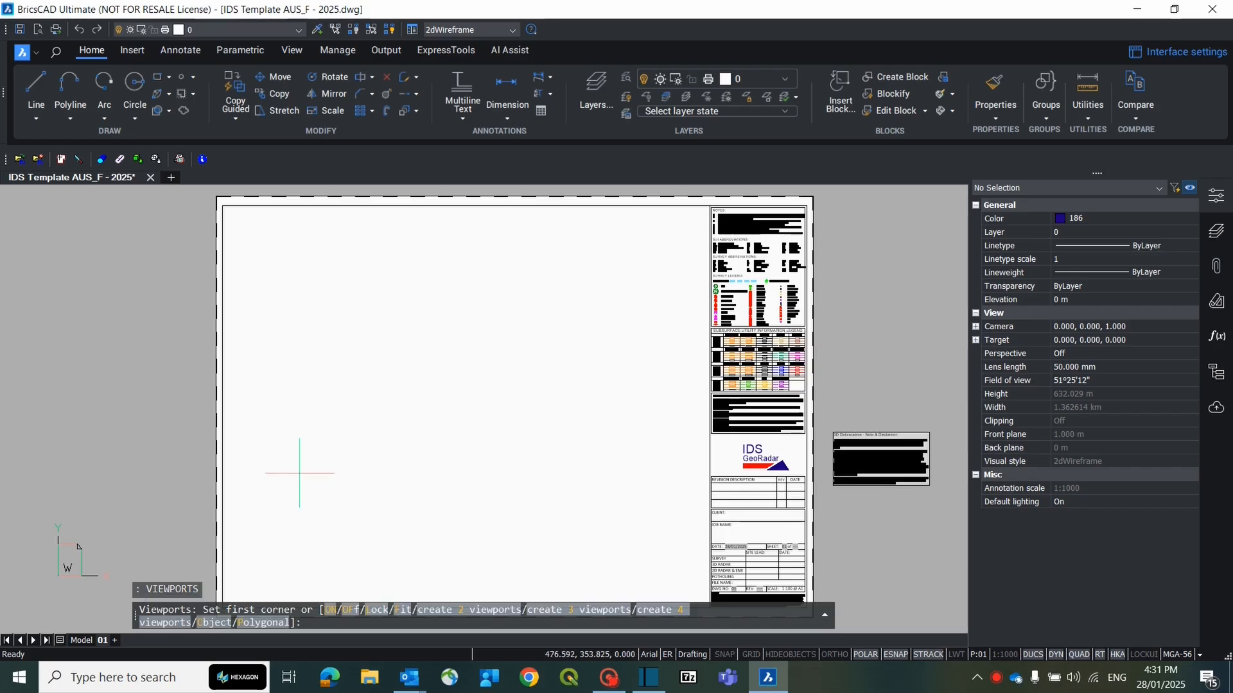
click(222, 206)
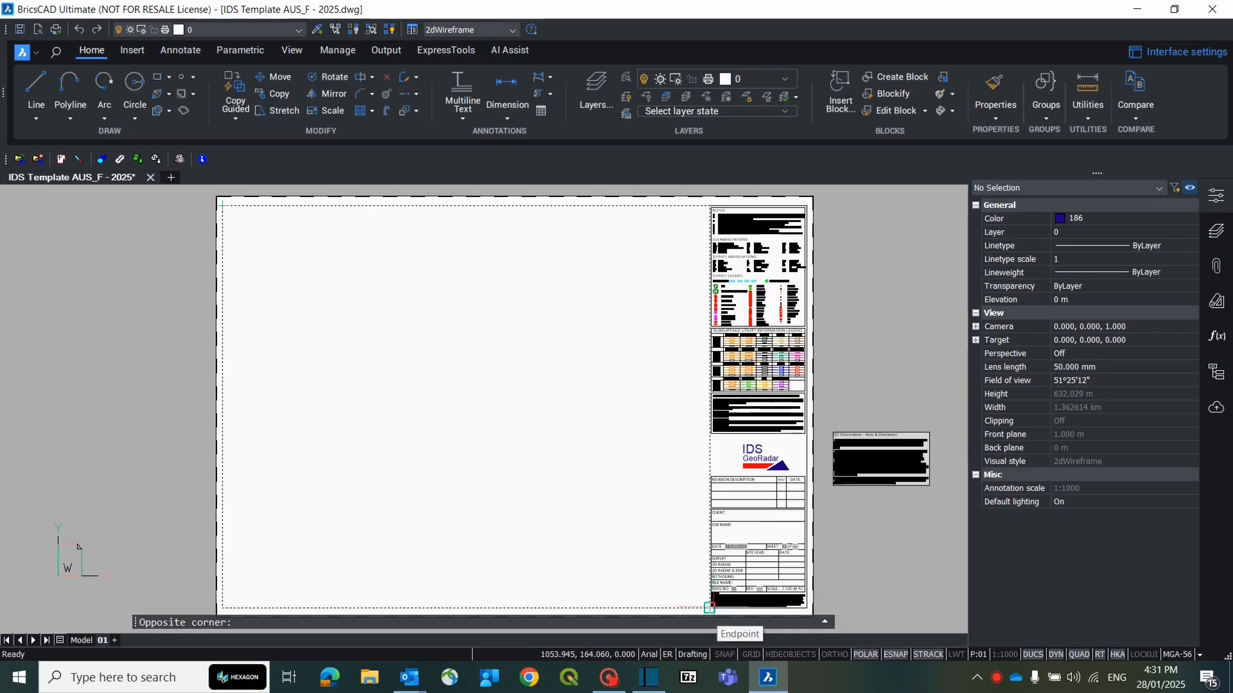
click(706, 607)
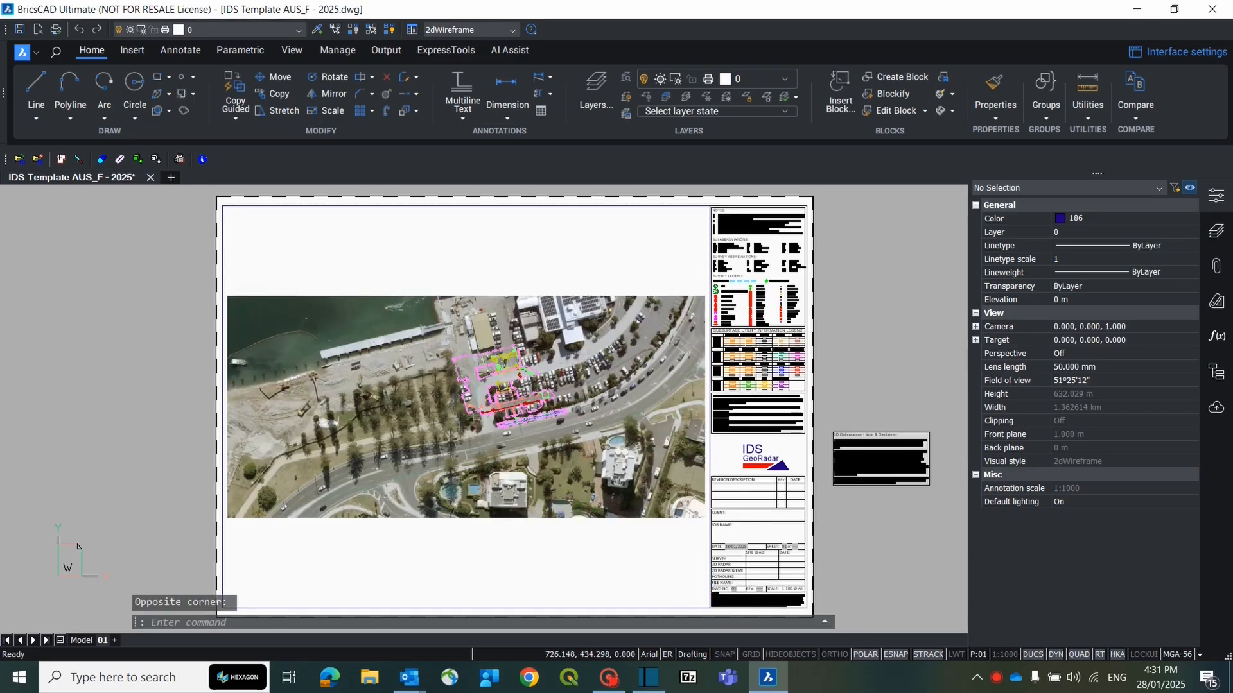
- Enlarge and centre the surveyed utilities inside the layout viewport so they fill the frame, and return to paper space
scroll(514, 389, up, 2)
scroll(514, 389, down, 2)
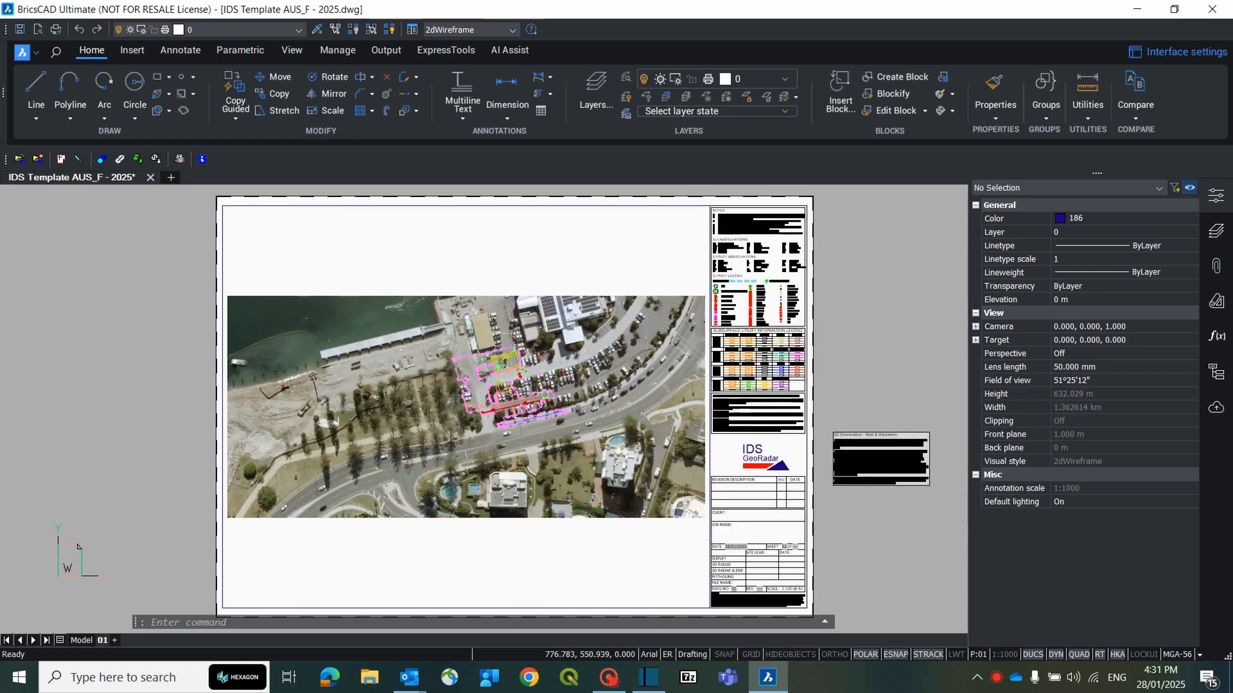
double_click(488, 274)
scroll(488, 370, up, 6)
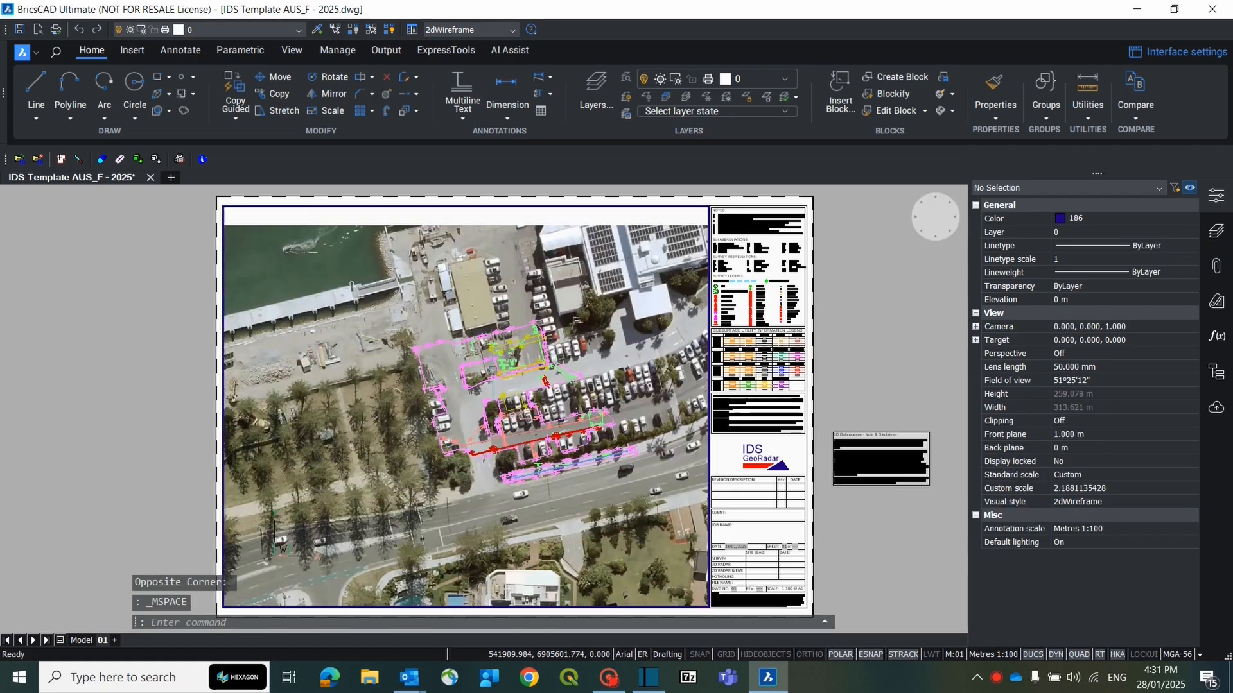
middle_drag(535, 404, 449, 402)
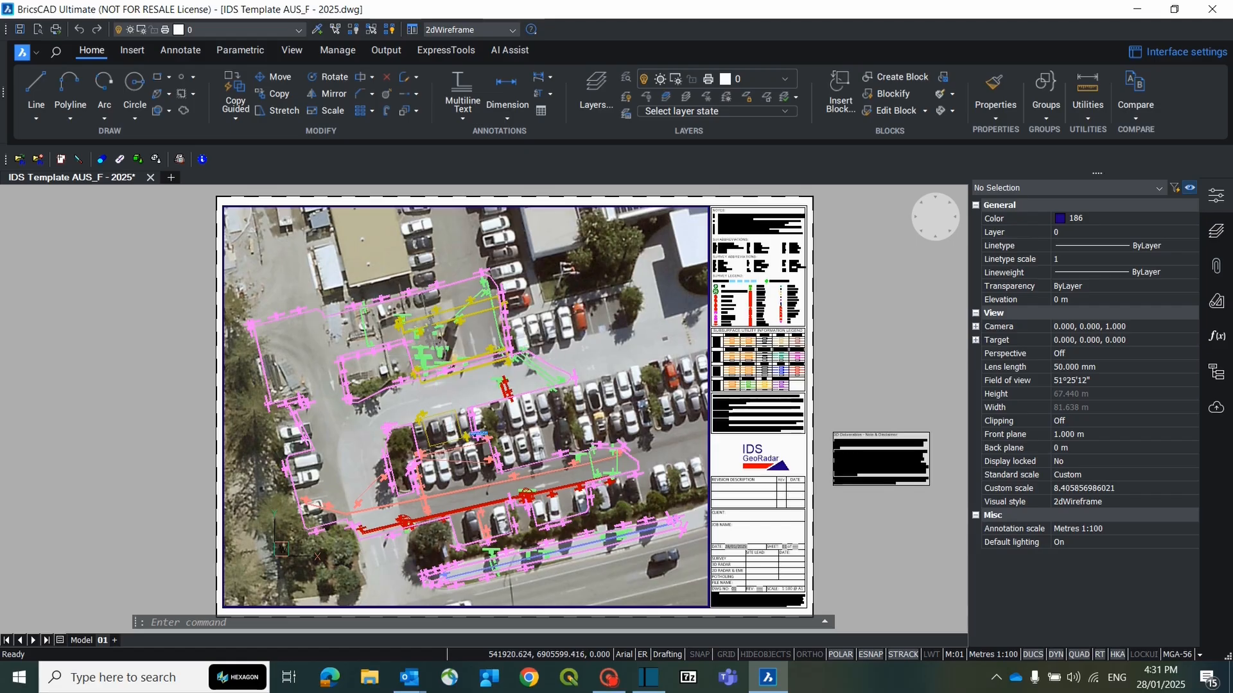
double_click(133, 397)
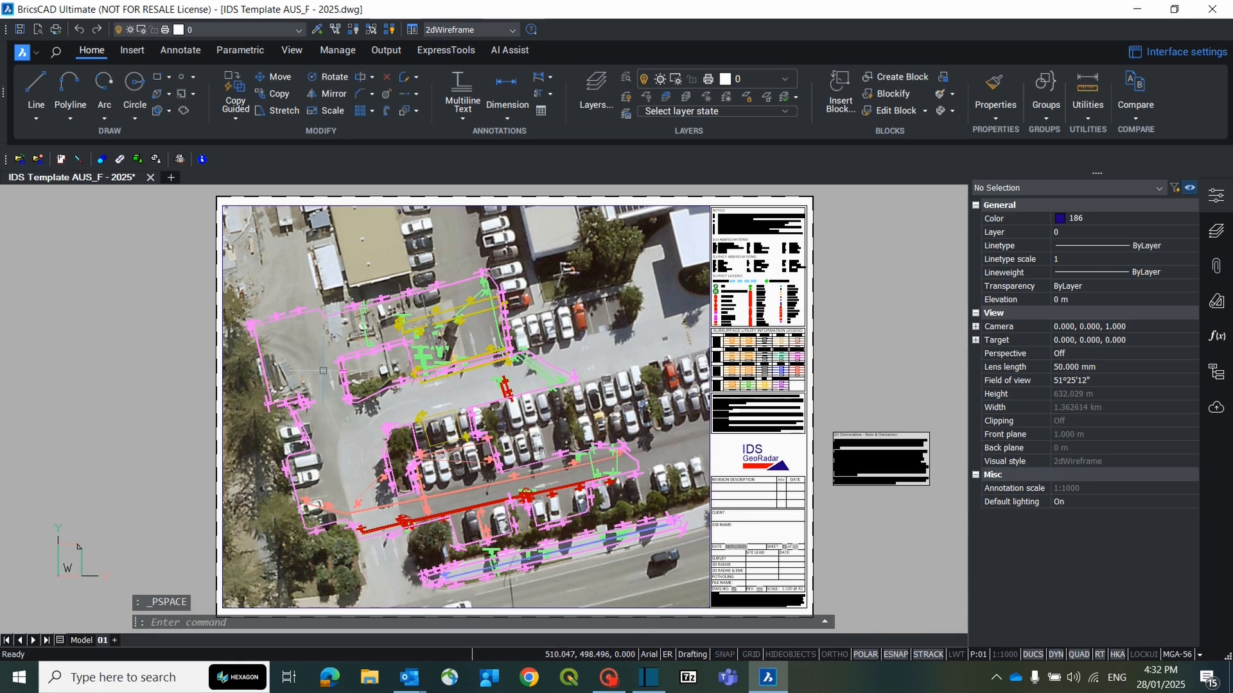
- Examine the survey boundary around the car park on layout 01 and the Extent of Area Located entry in the survey legend
scroll(325, 358, up, 2)
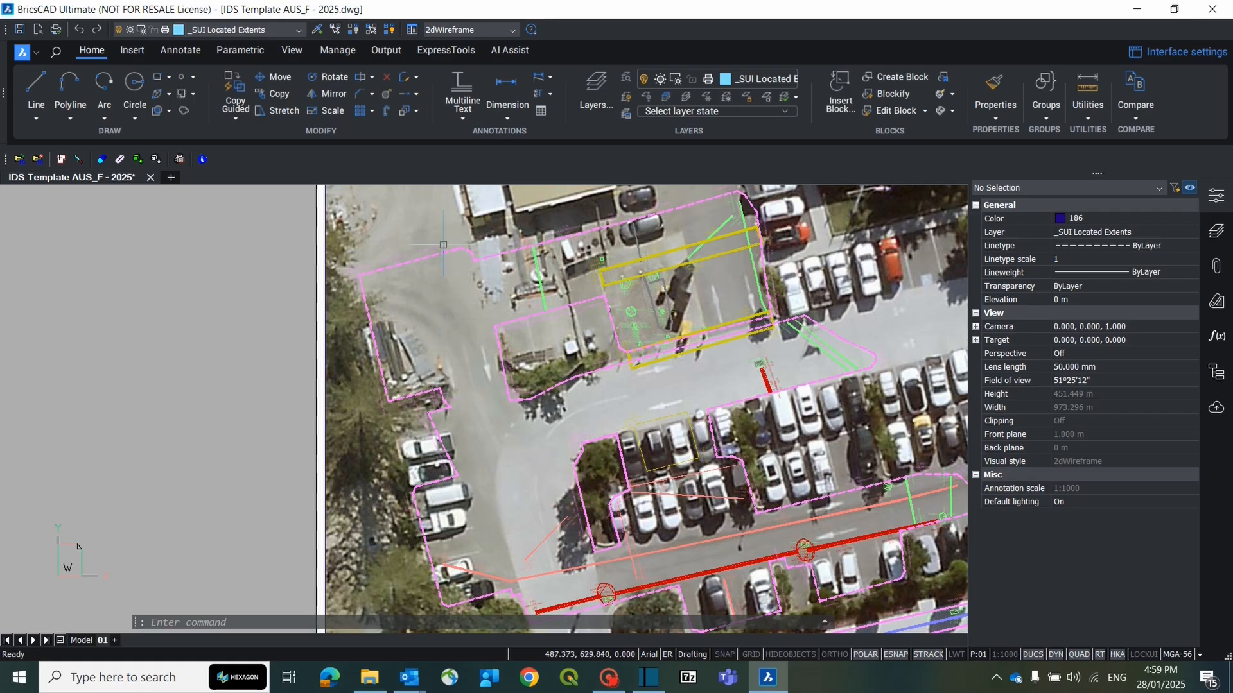
middle_drag(422, 282, 473, 384)
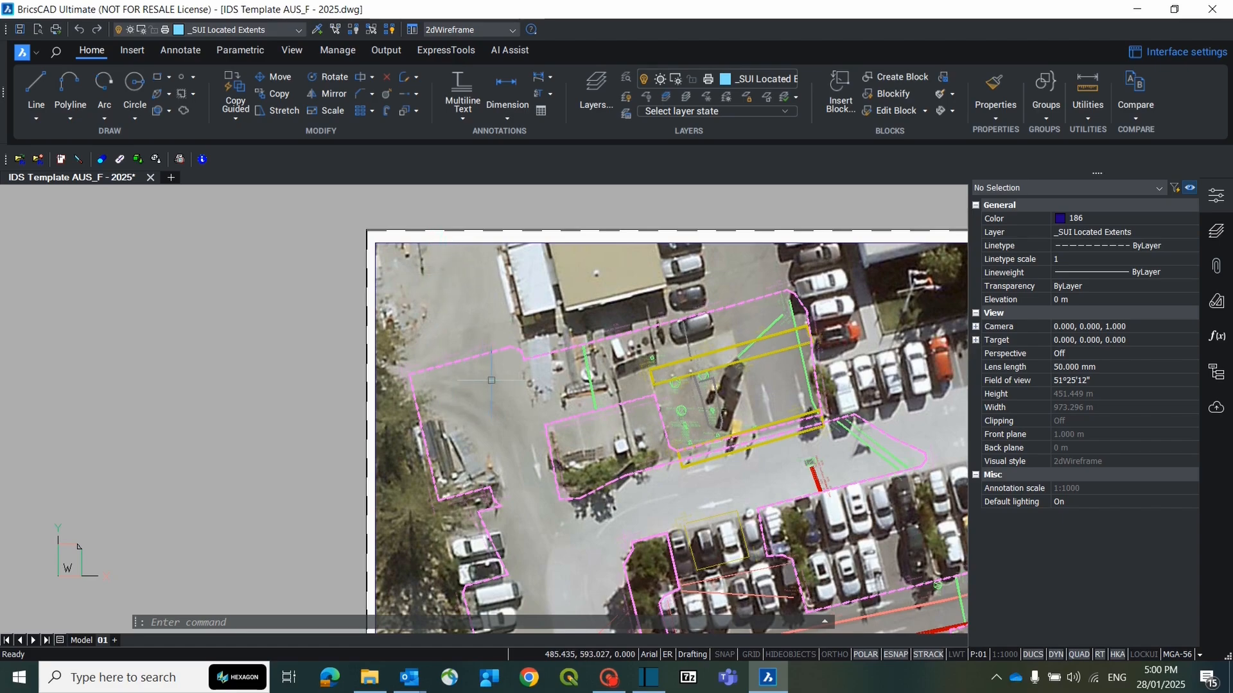
middle_drag(589, 342, 345, 325)
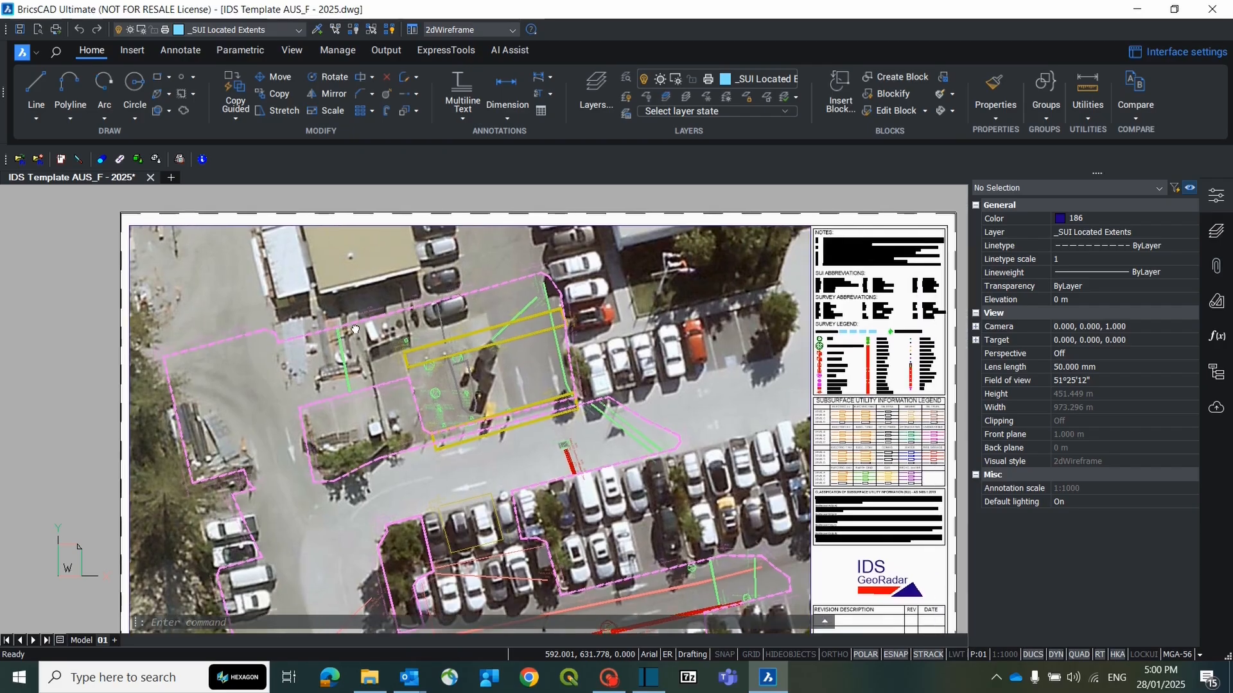
scroll(865, 331, up, 8)
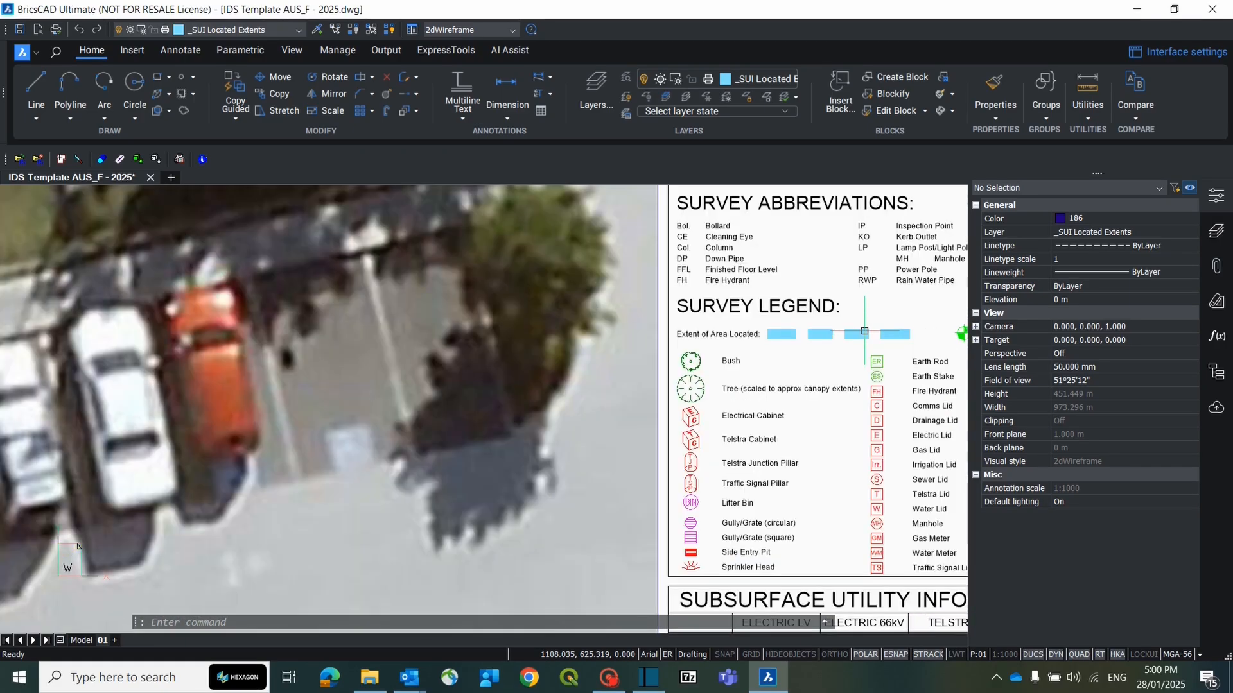
- Activate model space inside the survey viewport on layout 01
scroll(563, 353, down, 3)
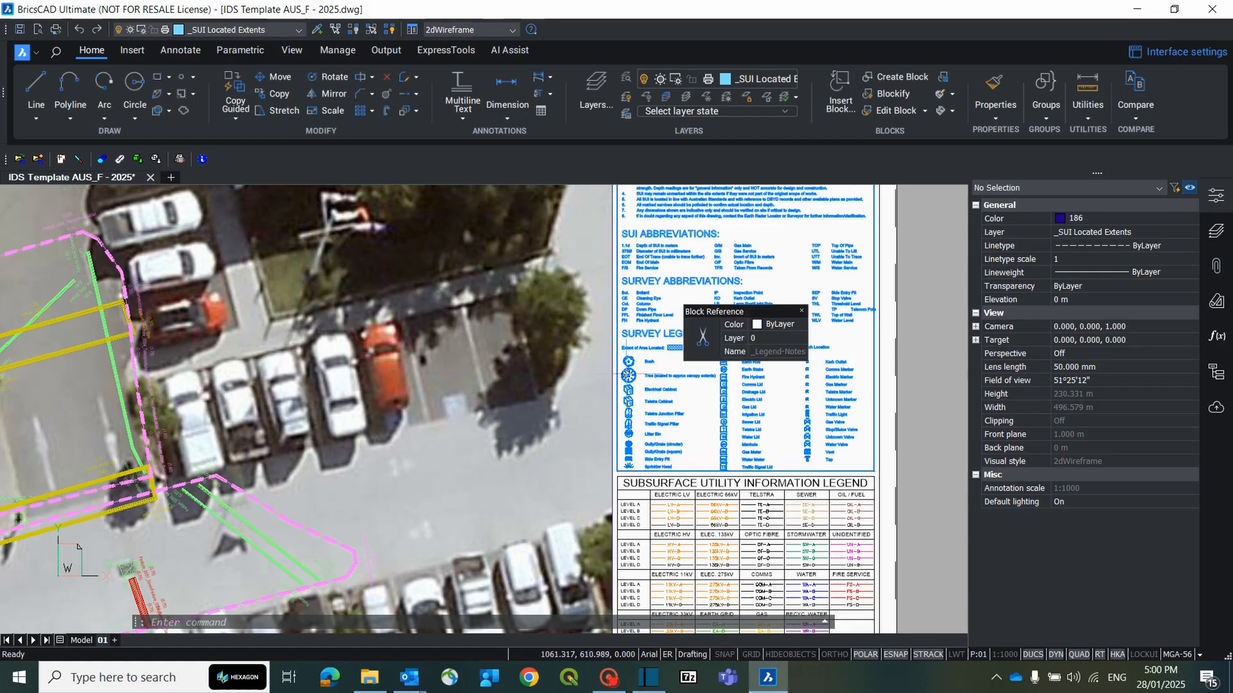
scroll(423, 358, down, 1)
scroll(423, 359, down, 2)
middle_drag(343, 380, 577, 293)
double_click(591, 277)
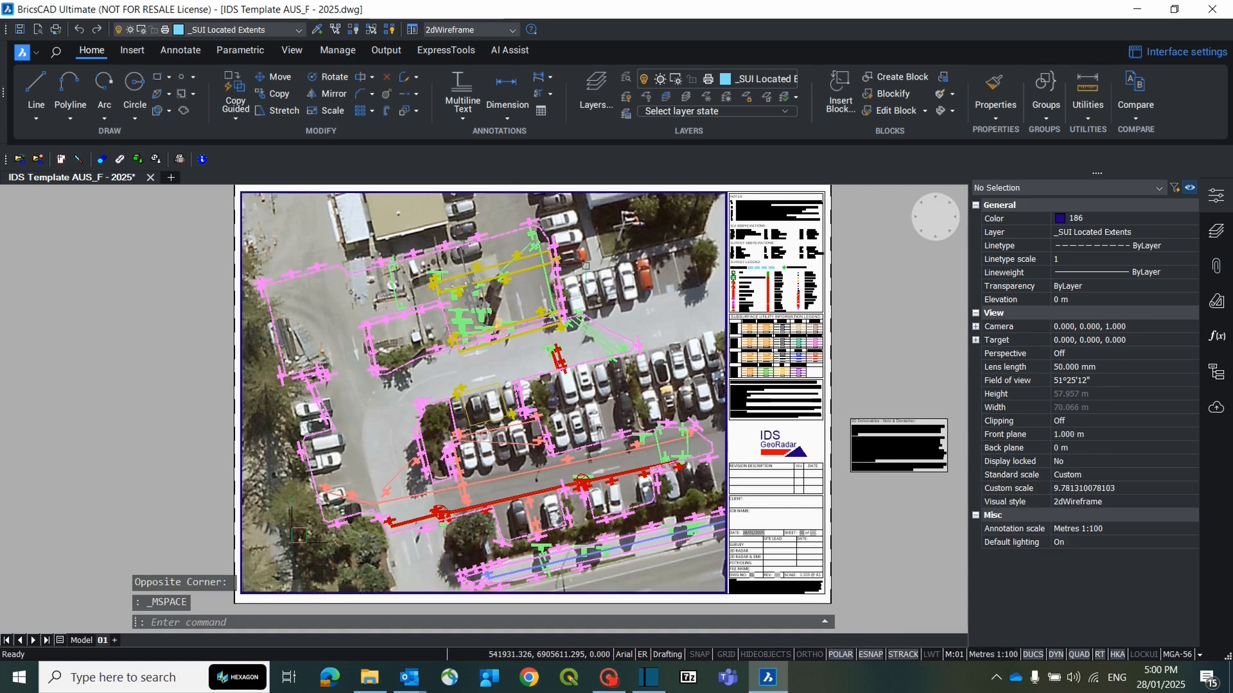
- Set the color of the survey boundary solid around the upper car park area to Cyan
scroll(468, 249, up, 4)
scroll(468, 249, up, 3)
mouse_move(460, 252)
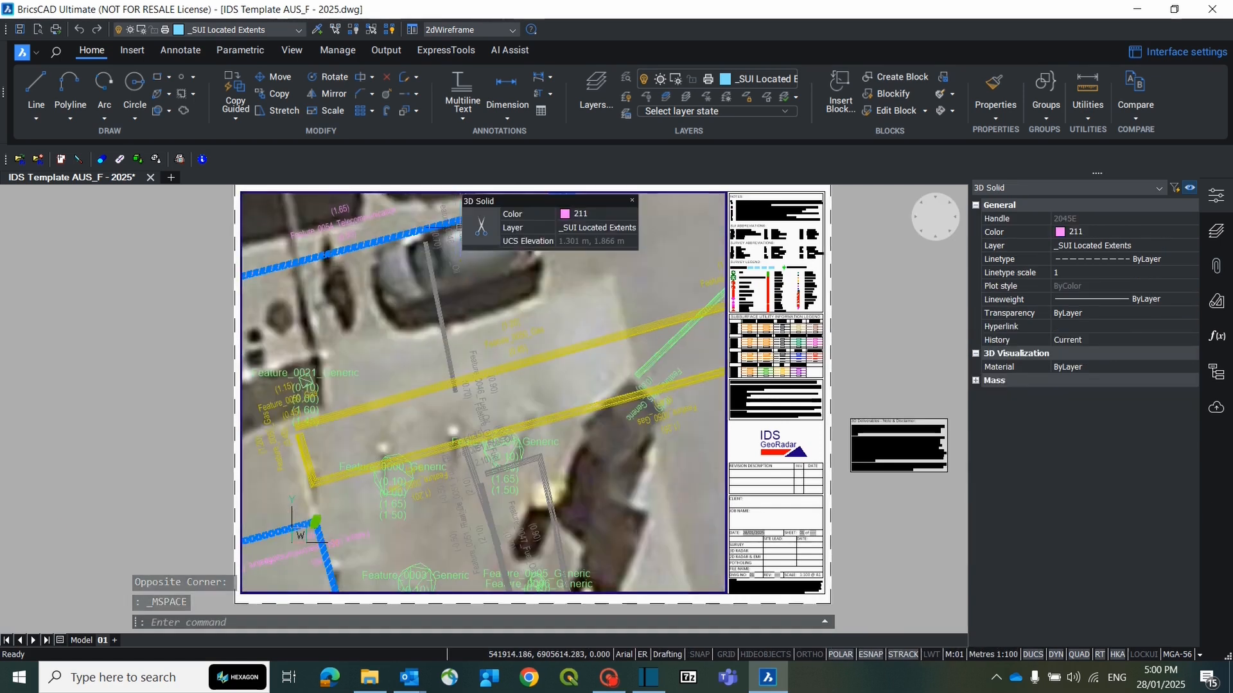
click(1081, 235)
click(1081, 236)
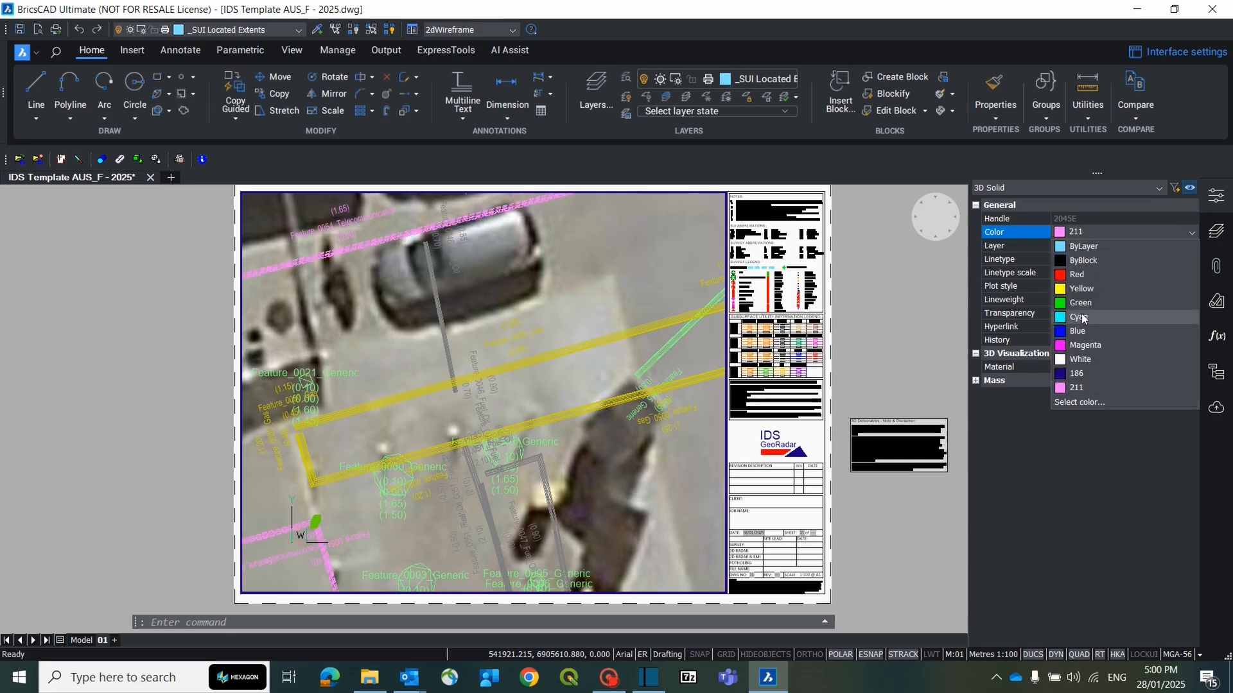
click(1083, 318)
scroll(495, 410, down, 3)
mouse_move(497, 406)
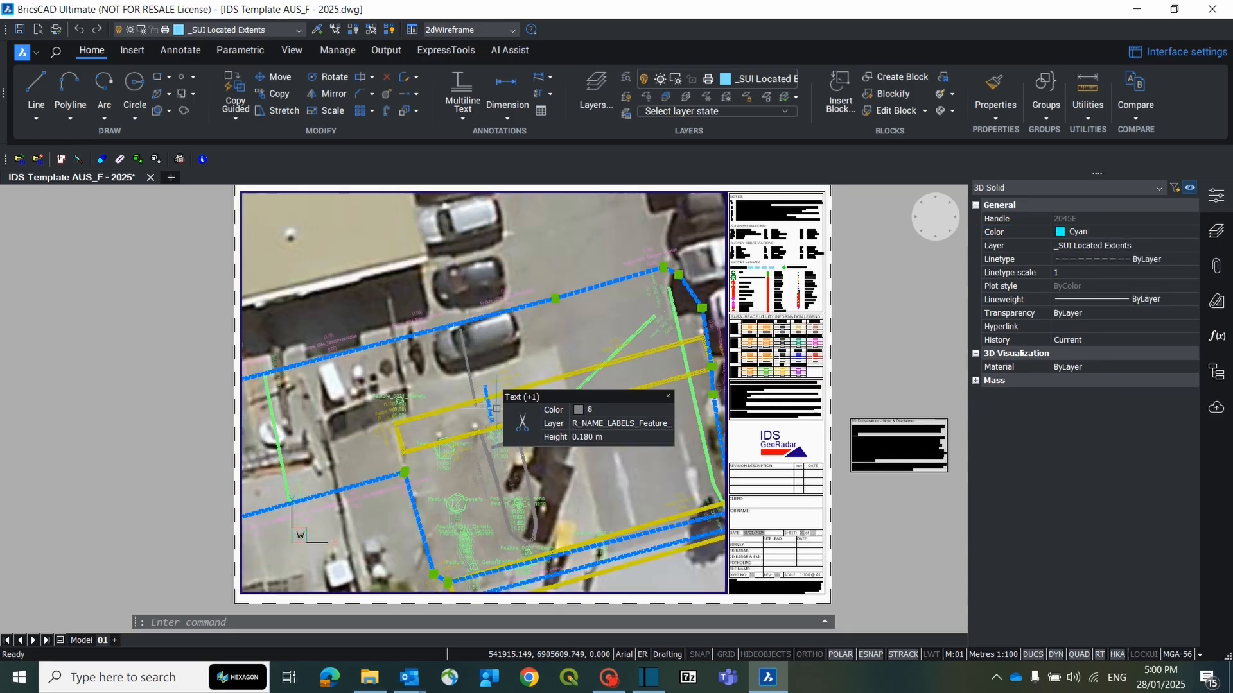
key(Escape)
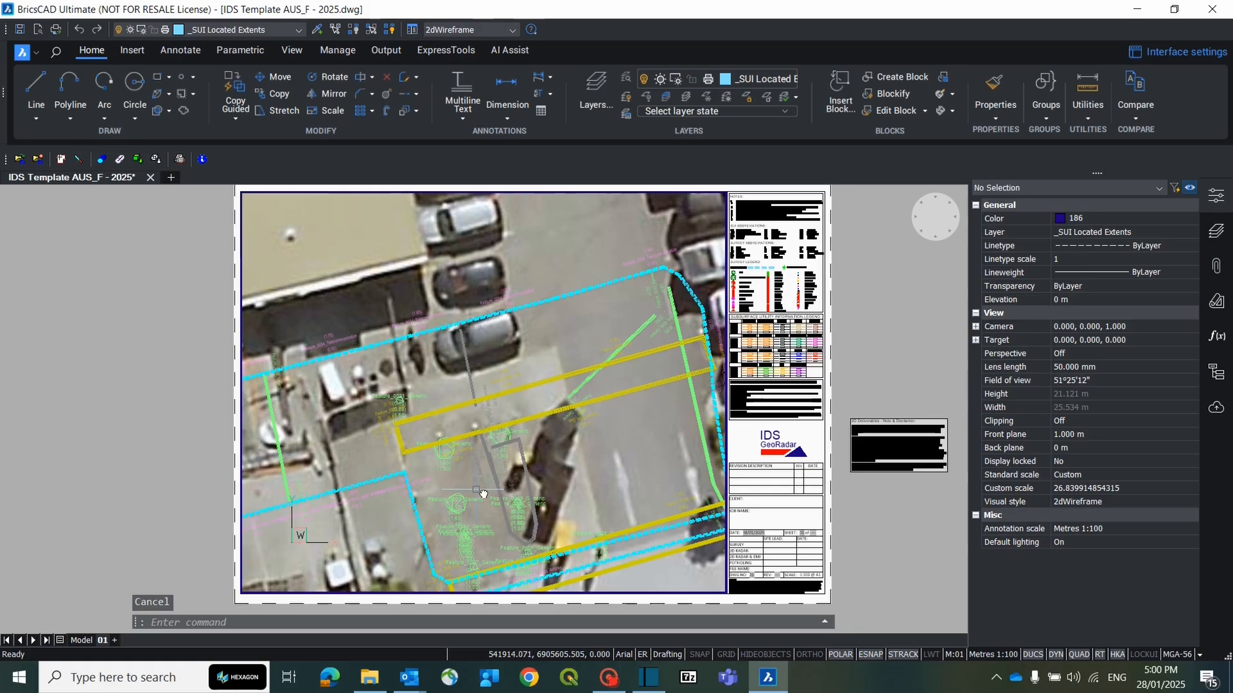
- Change the boundary solid around the tree island beside the parked cars to Cyan and assign it to the _SUI Located Extents layer
middle_drag(498, 406, 578, 289)
middle_drag(509, 449, 565, 305)
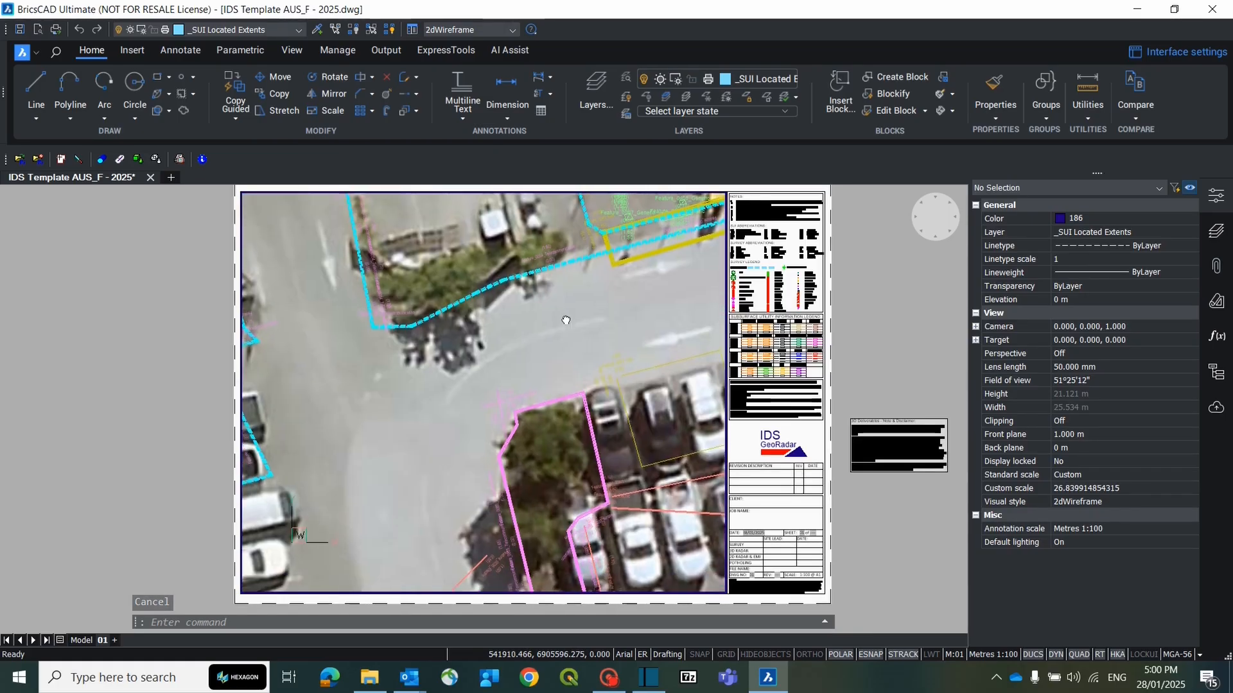
scroll(544, 424, up, 3)
click(546, 357)
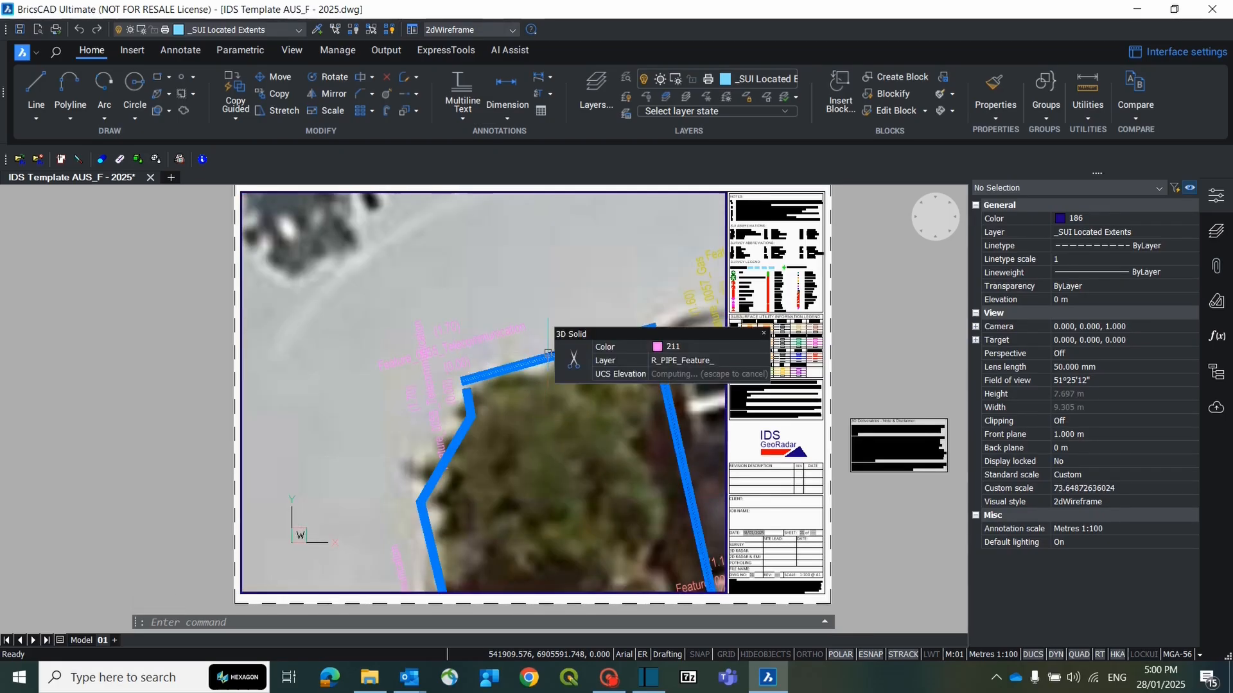
click(1083, 232)
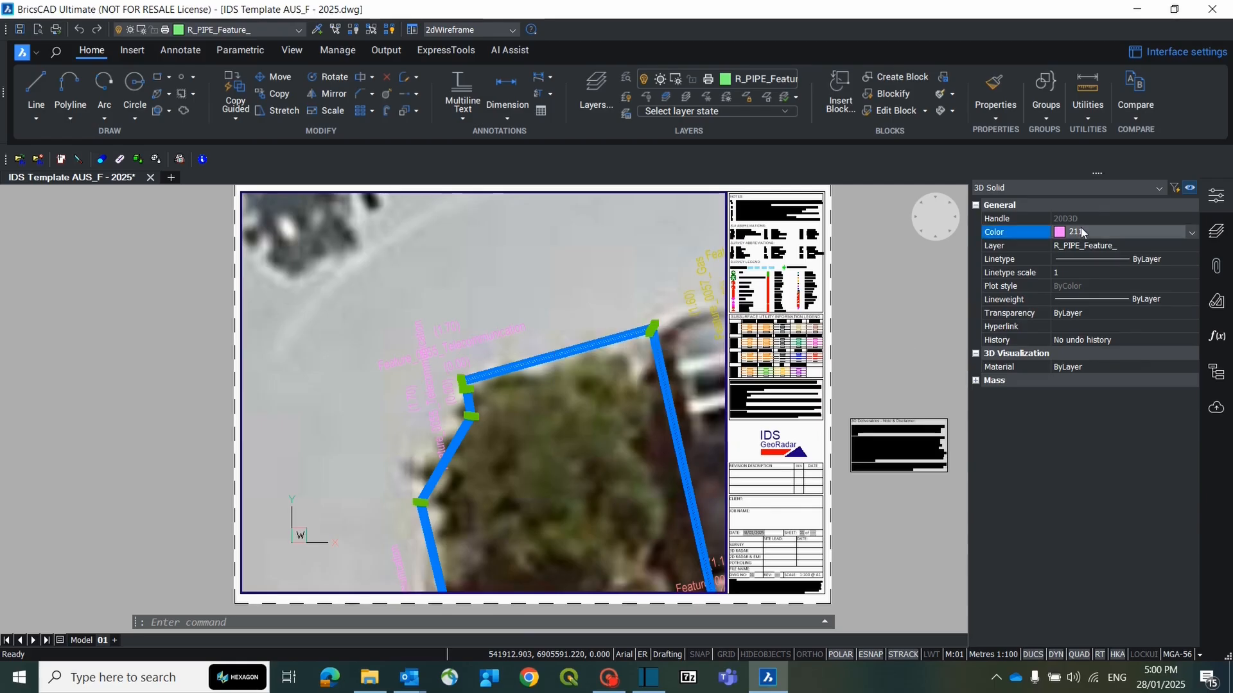
click(1083, 233)
click(1105, 318)
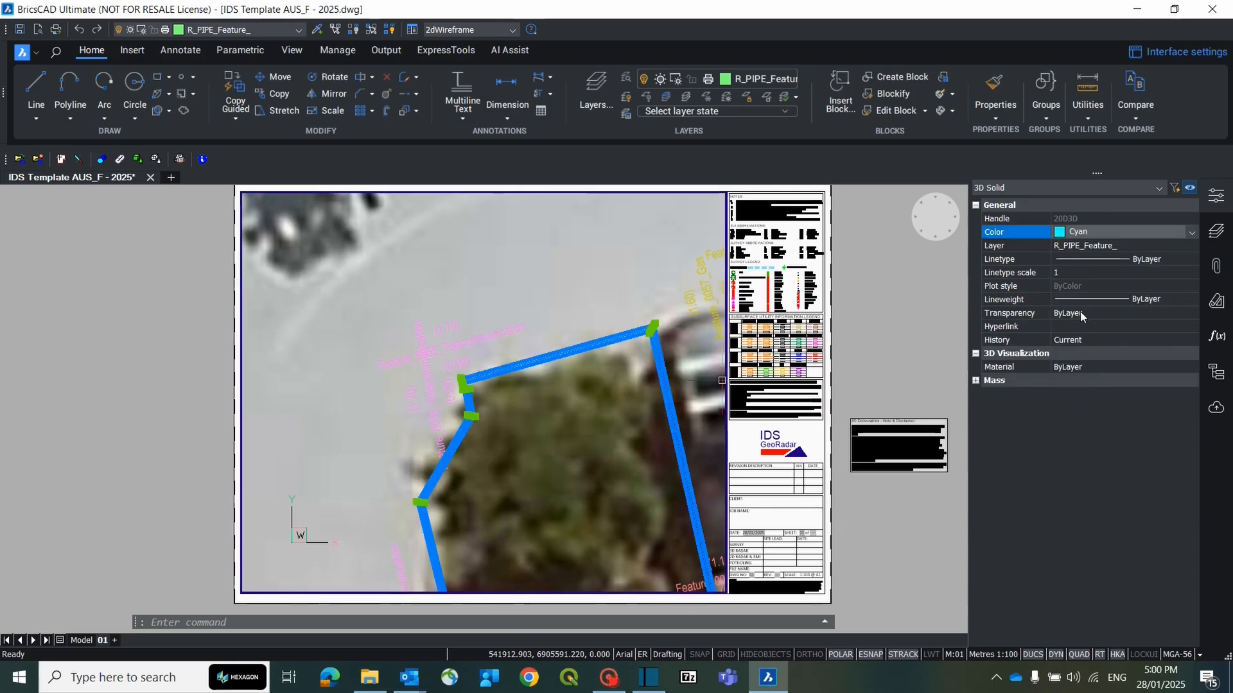
click(1115, 247)
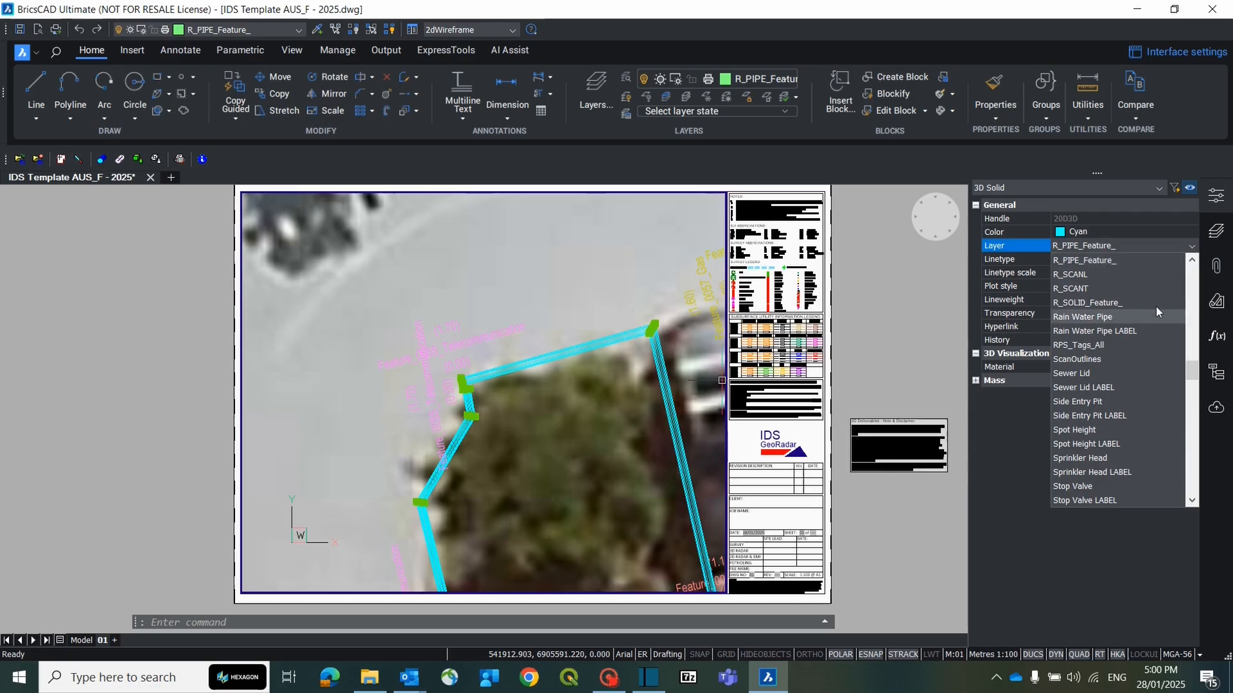
drag(1187, 374, 1188, 273)
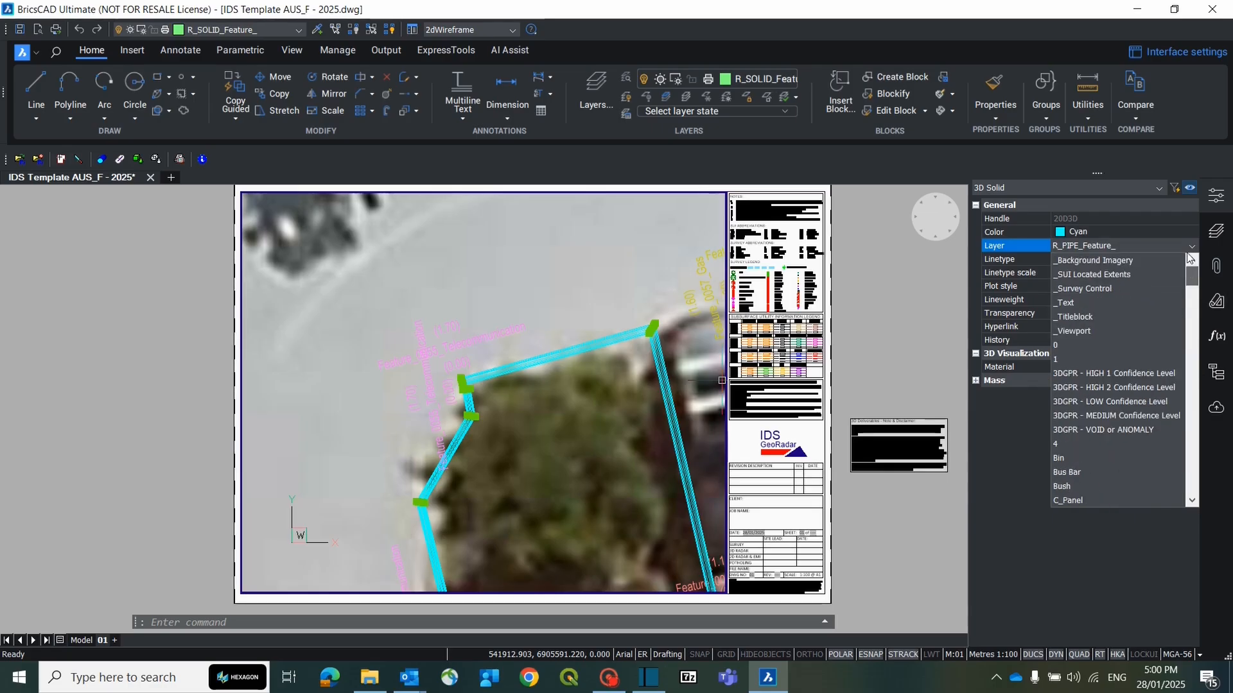
click(1142, 276)
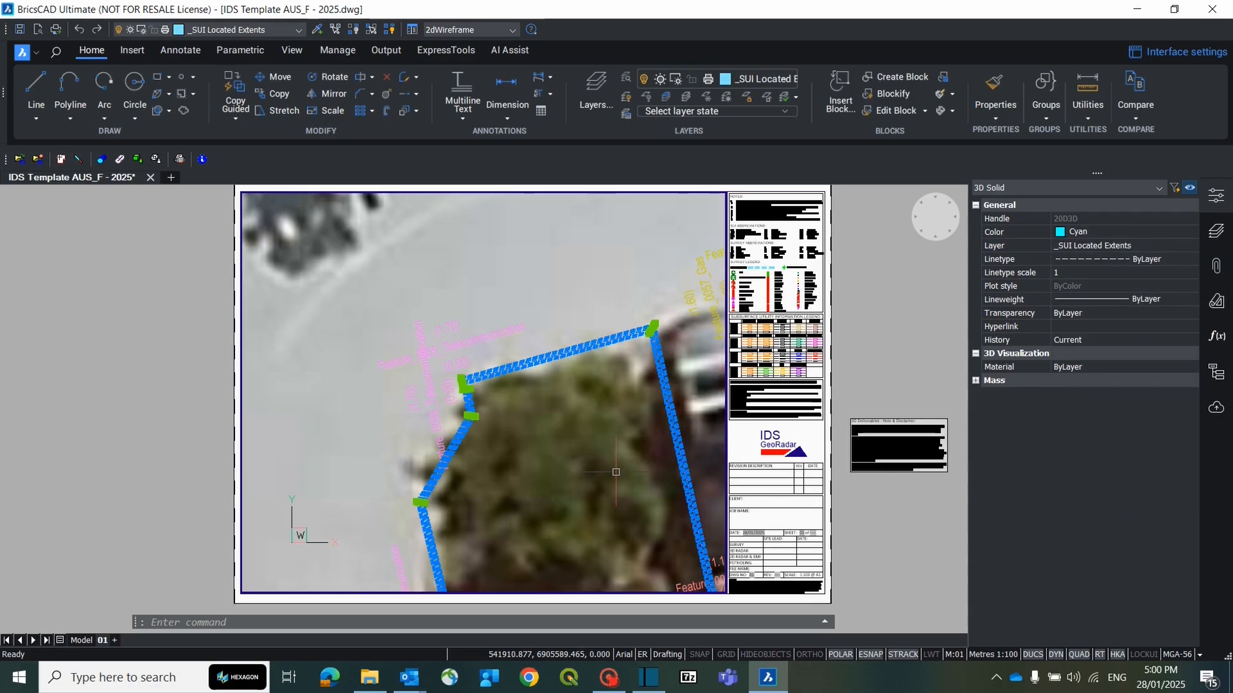
key(Escape)
- Change the pink outline solid on the verge beside the main road to Cyan and assign it to the _SUI Located Extents layer
scroll(606, 478, down, 3)
scroll(542, 379, down, 1)
middle_drag(571, 500, 552, 221)
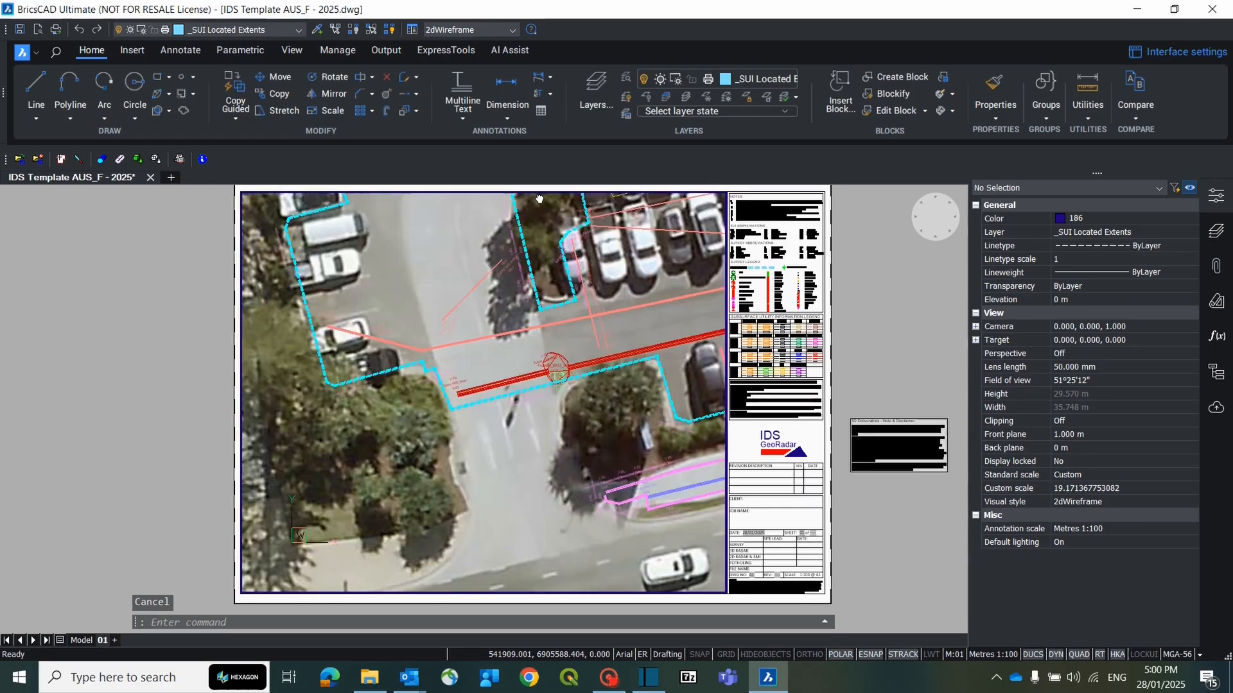
scroll(640, 469, up, 3)
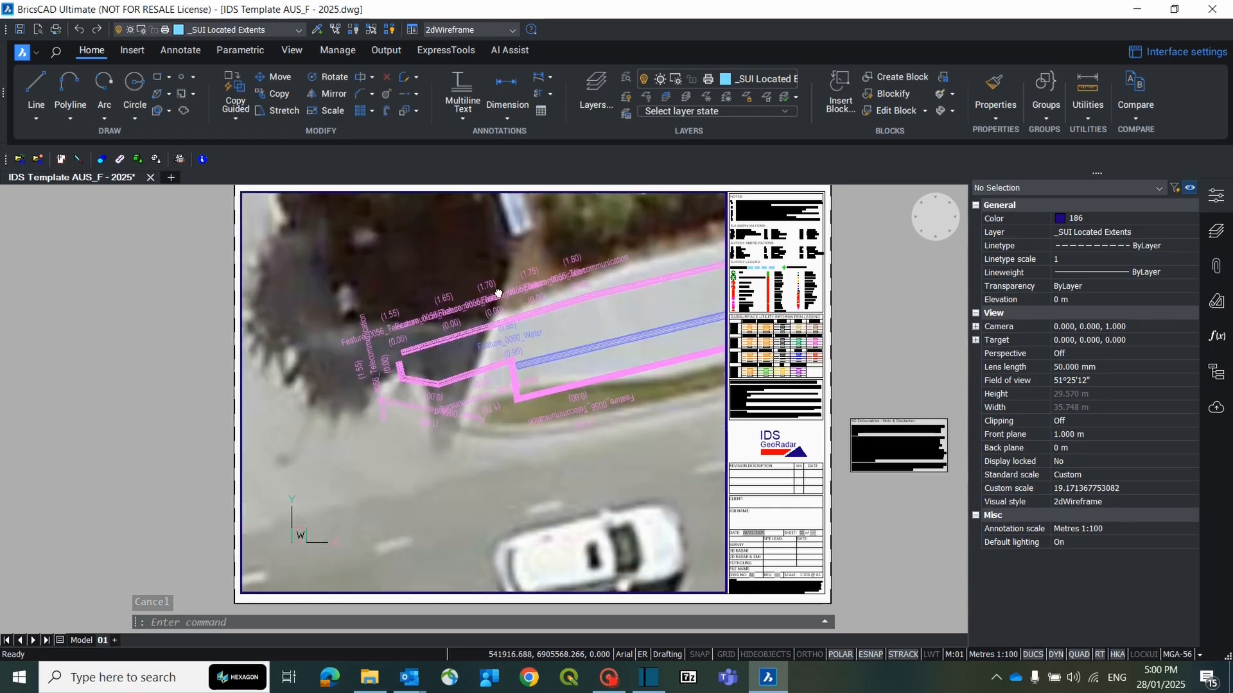
scroll(511, 314, up, 1)
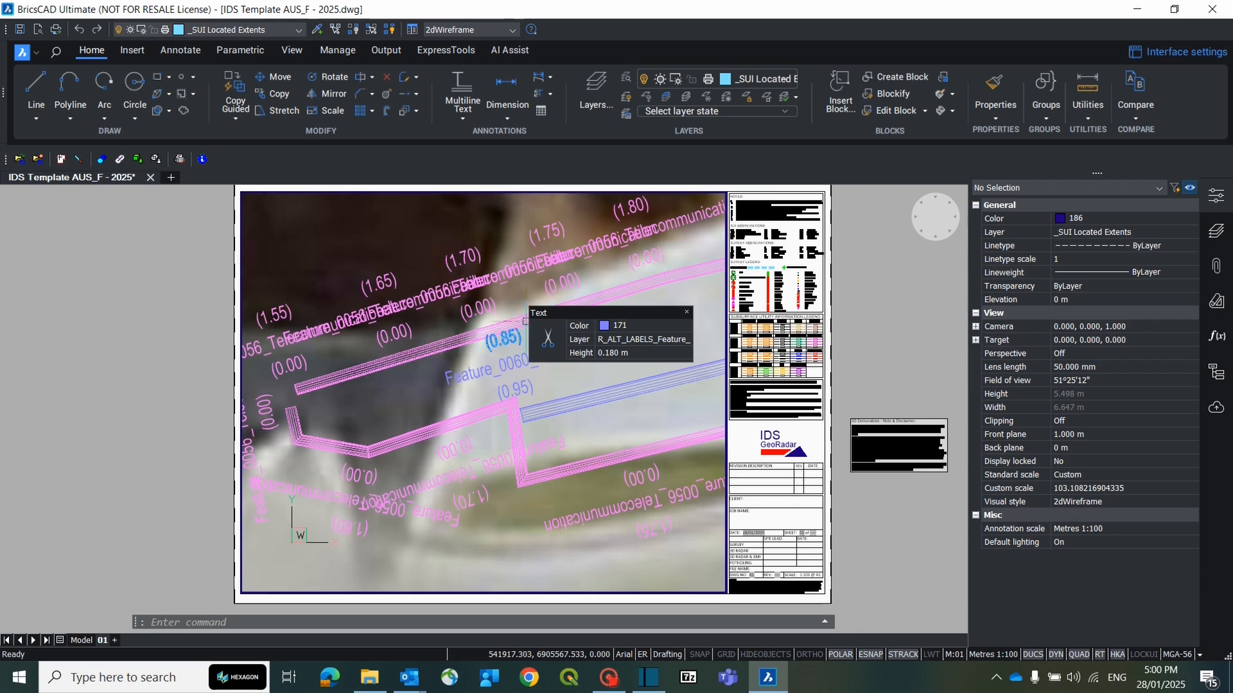
click(363, 362)
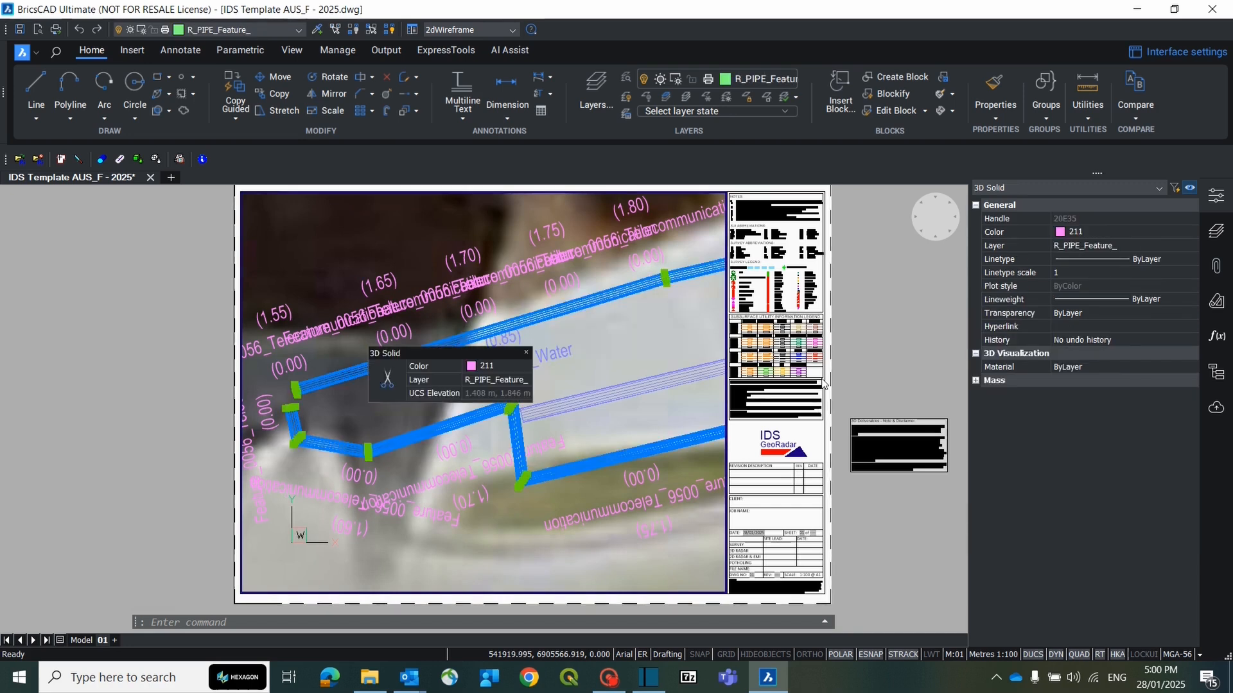
click(1077, 232)
click(1077, 234)
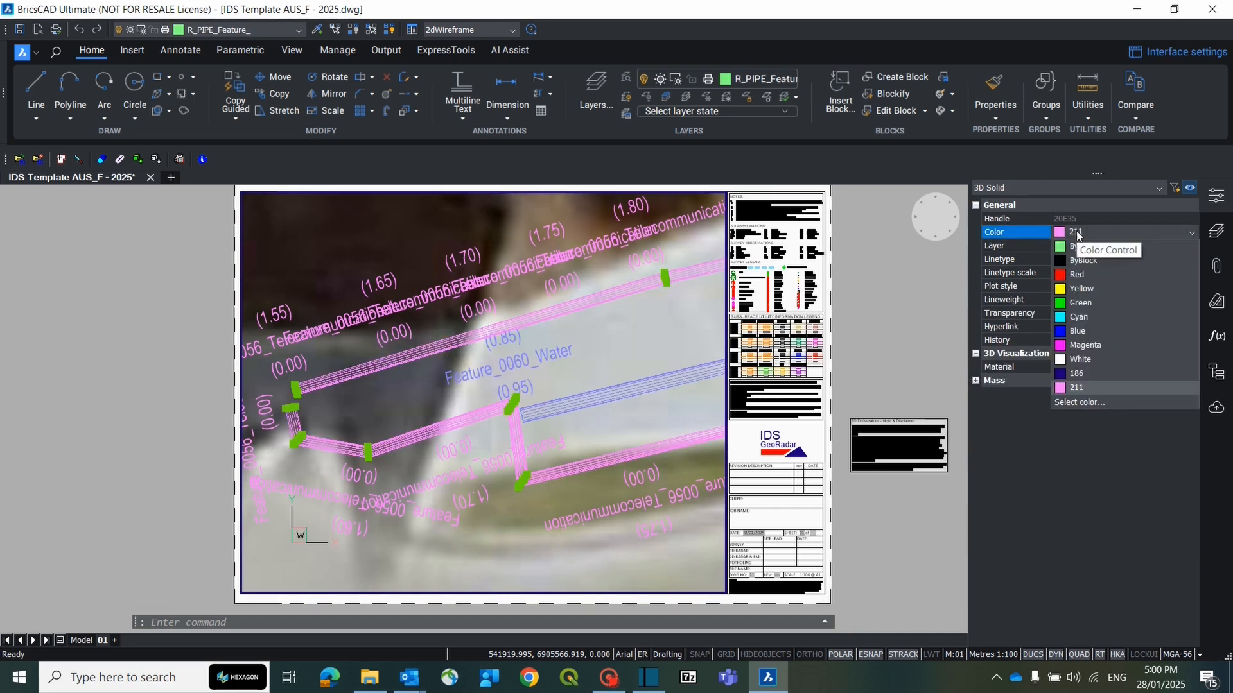
click(1083, 316)
click(1110, 247)
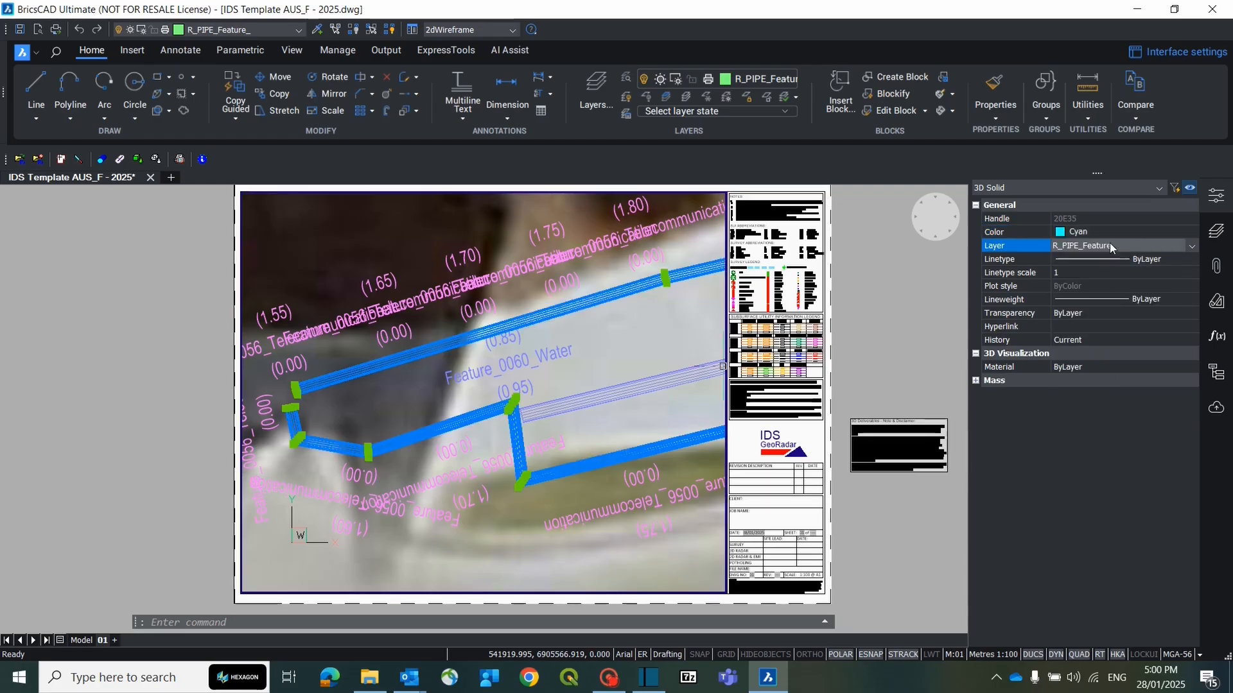
click(1110, 244)
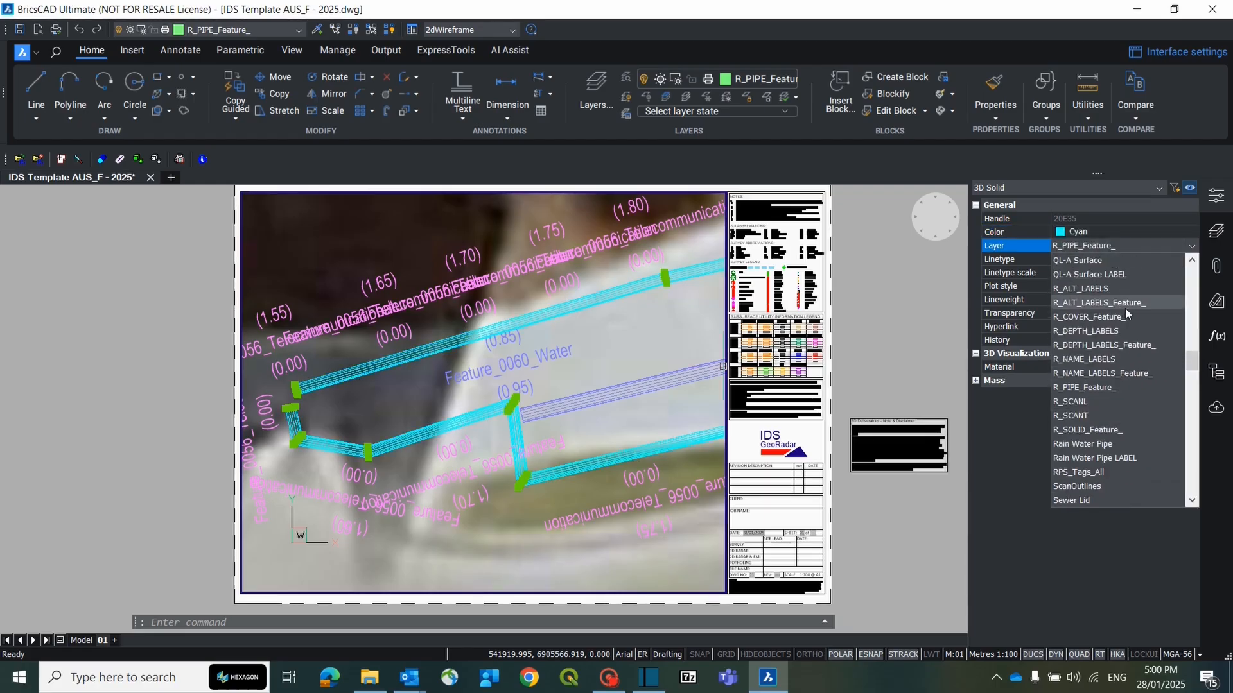
scroll(1192, 344, up, 10)
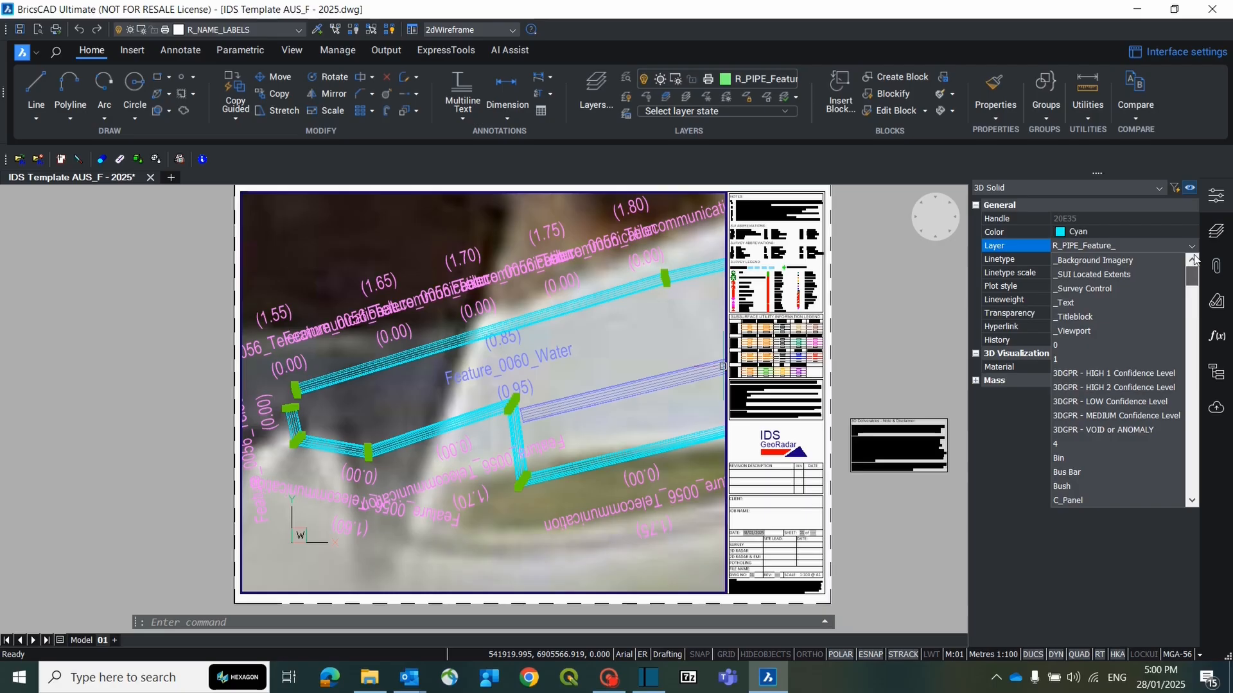
click(1154, 269)
scroll(609, 369, down, 7)
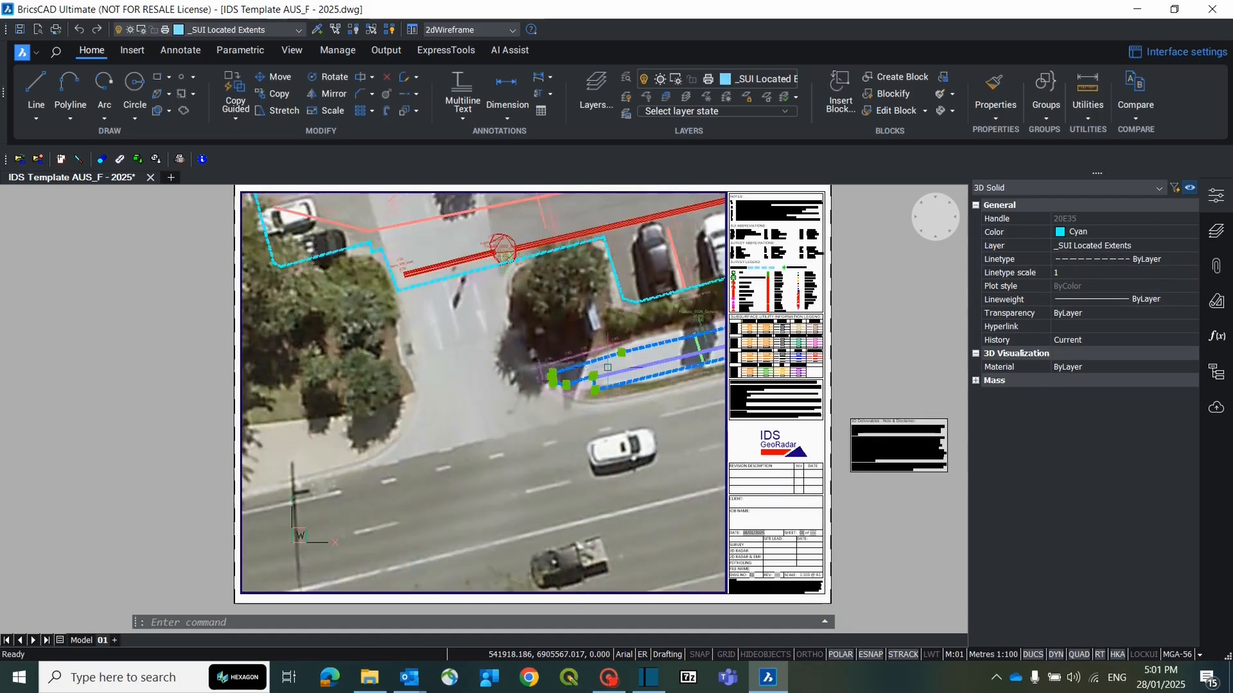
key(Escape)
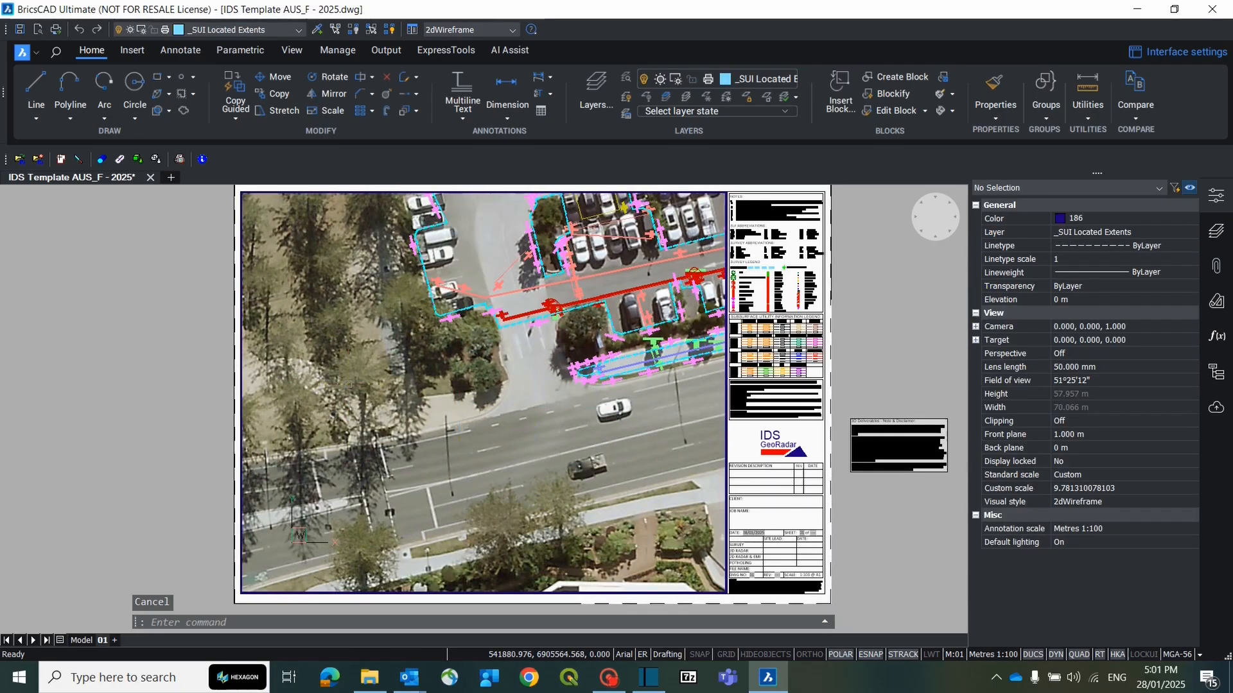
- Examine the cyan survey boundaries around the tree islands, parking rows and road verge in the viewport
middle_drag(482, 367, 364, 467)
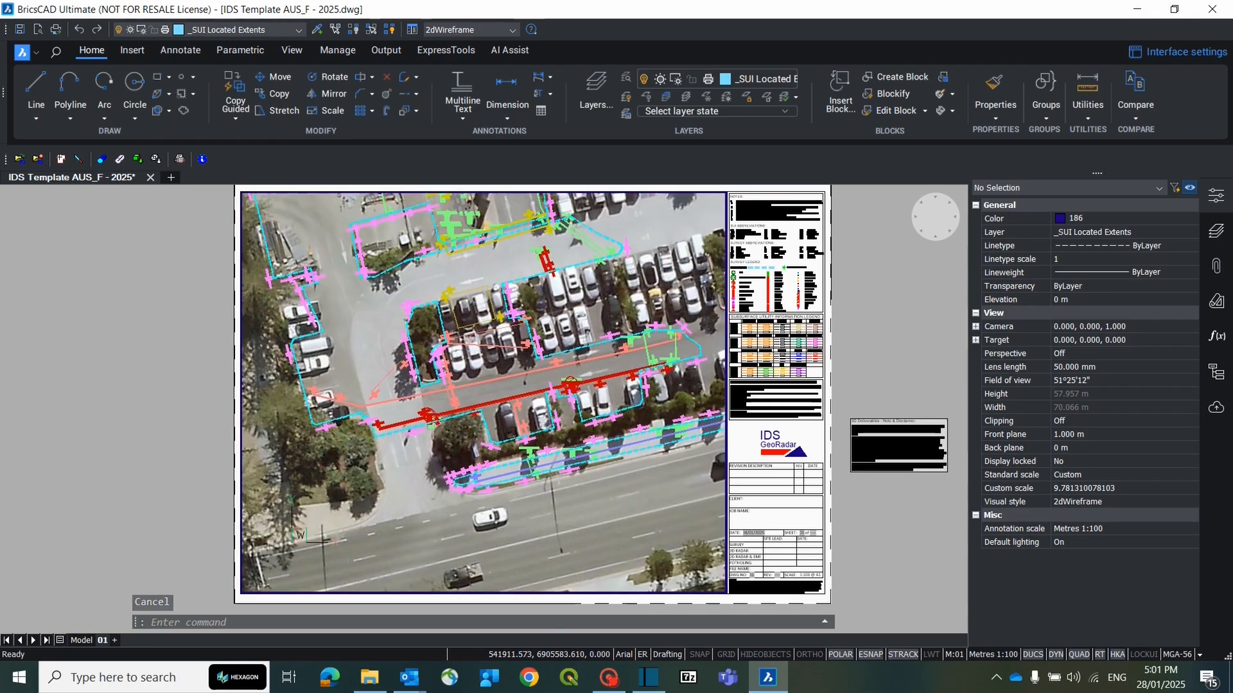
scroll(422, 290, up, 5)
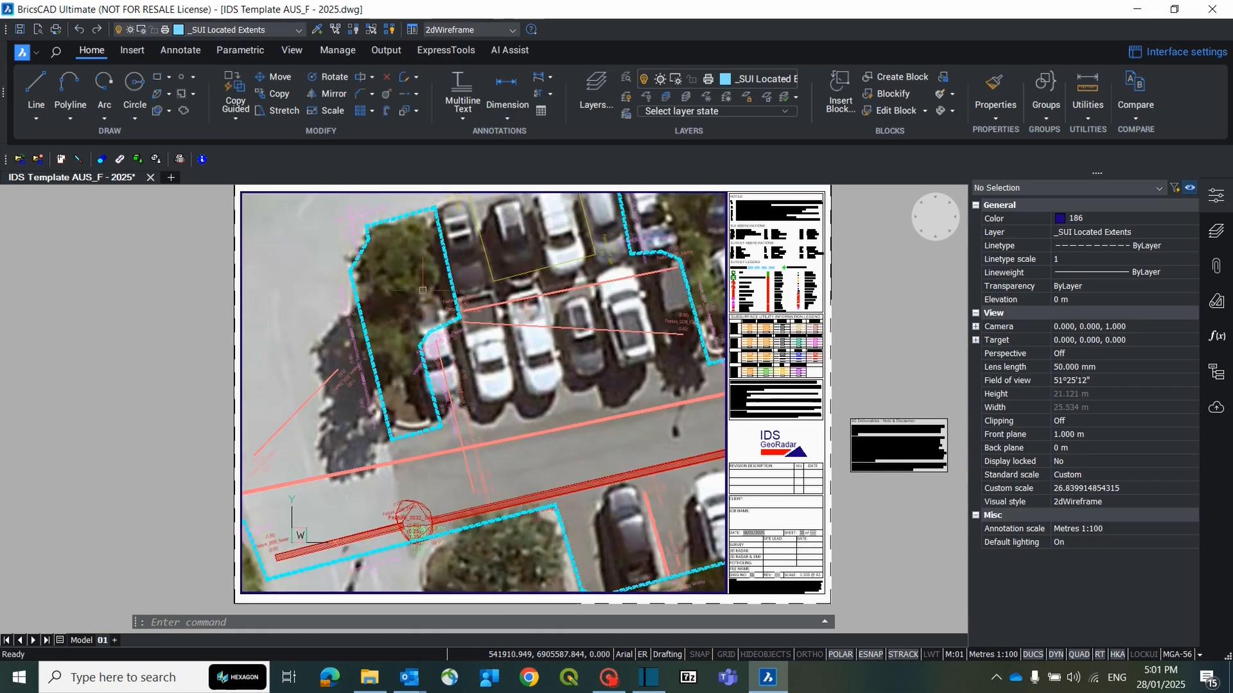
scroll(427, 286, down, 4)
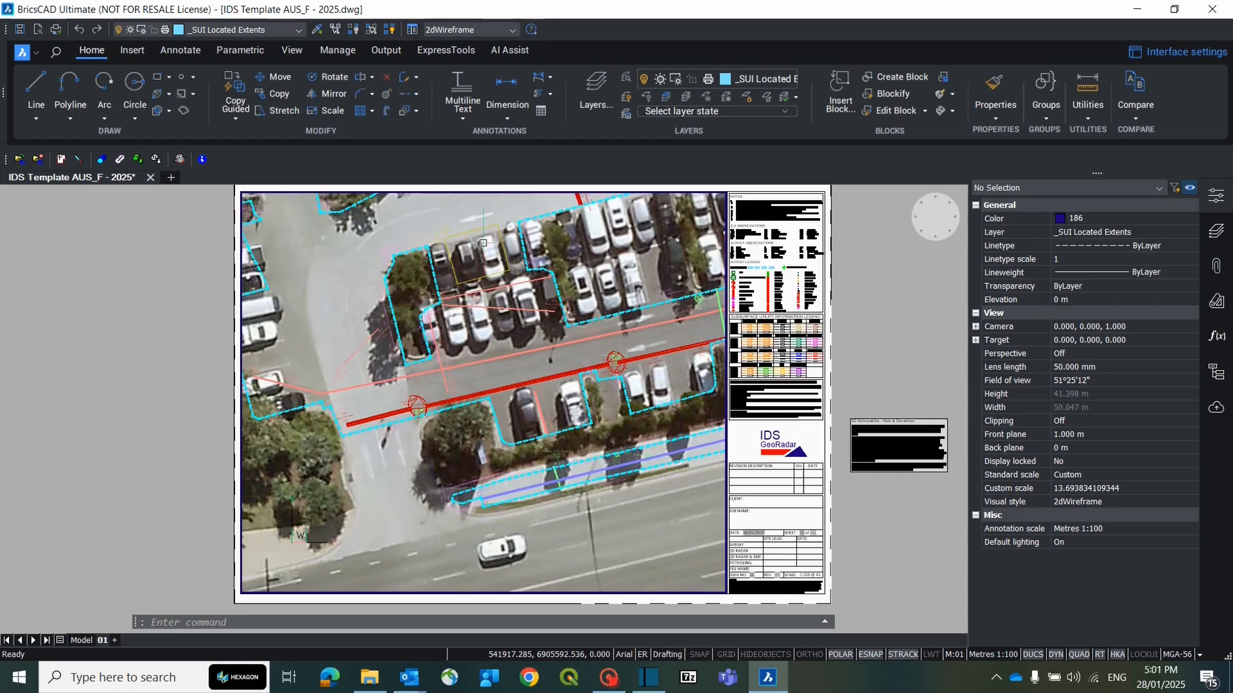
middle_drag(483, 260, 515, 379)
scroll(515, 379, up, 1)
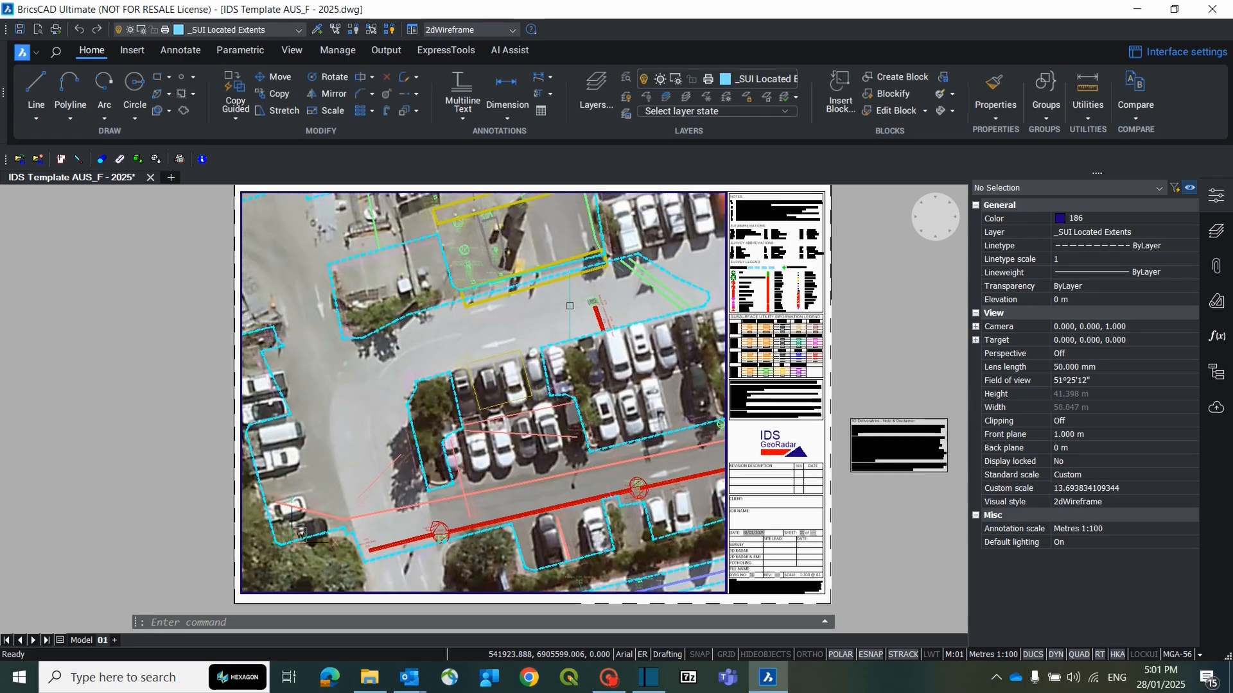
middle_drag(572, 311, 554, 363)
scroll(553, 364, down, 1)
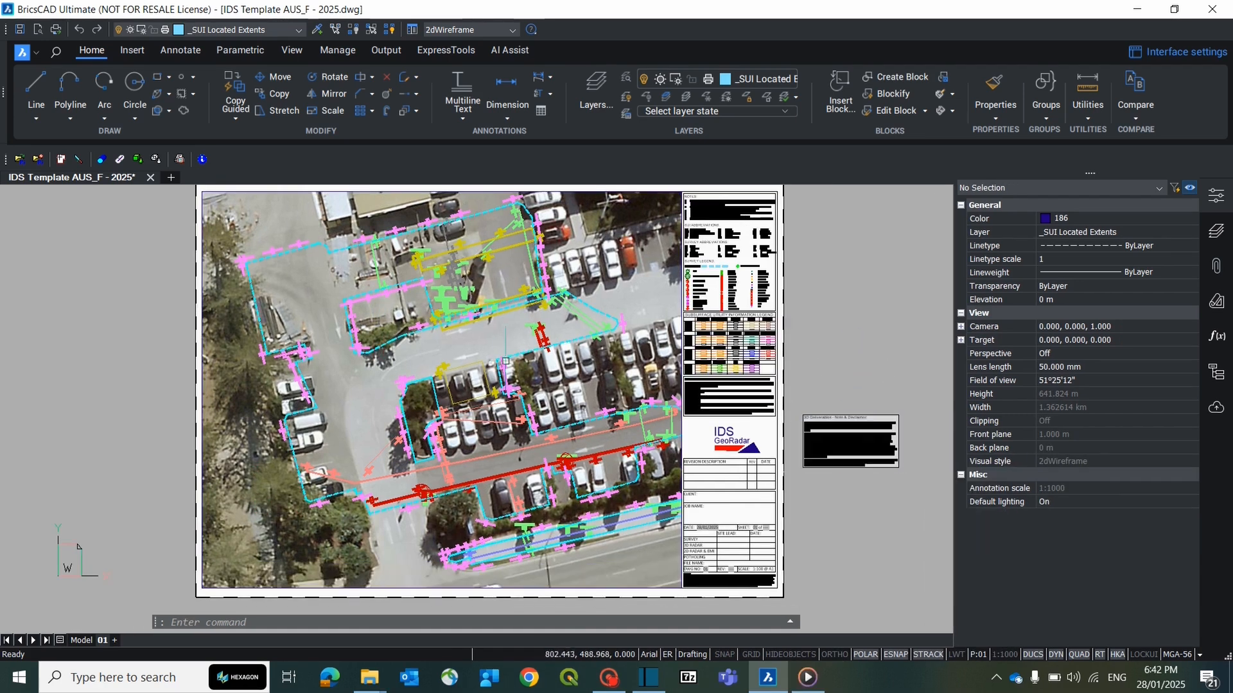
- Try a standard scale of 1:1000 for the survey viewport on layout 01
double_click(590, 378)
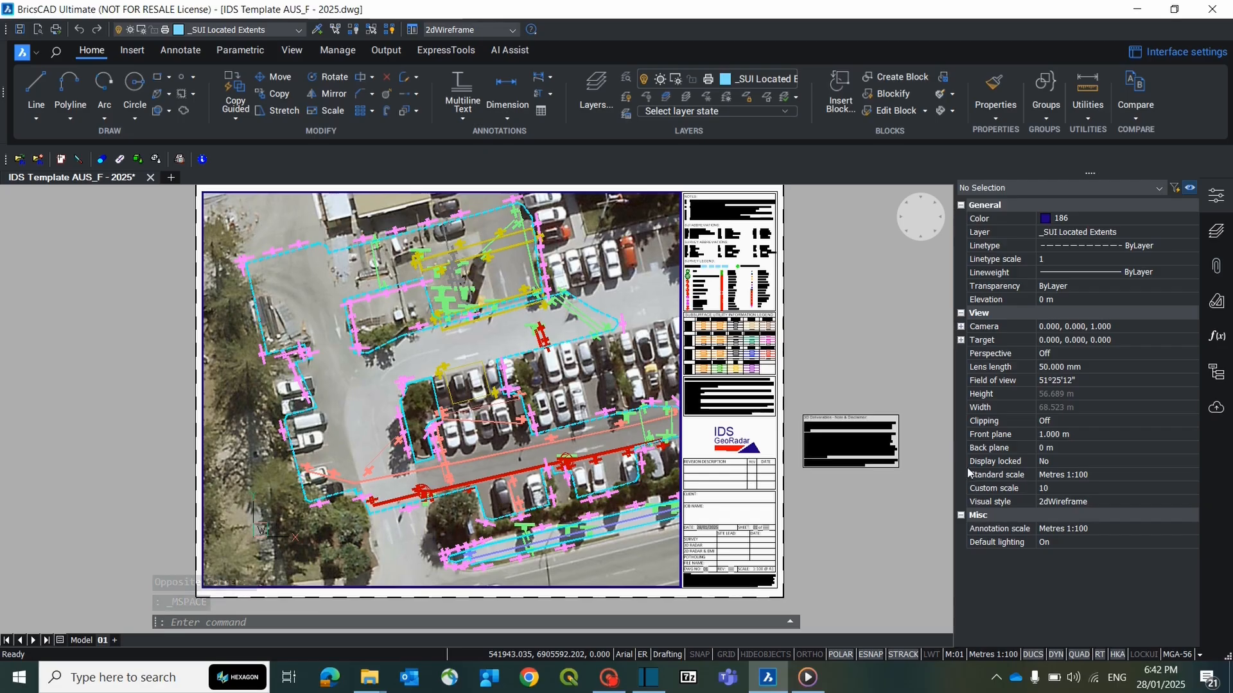
click(1123, 477)
click(1124, 476)
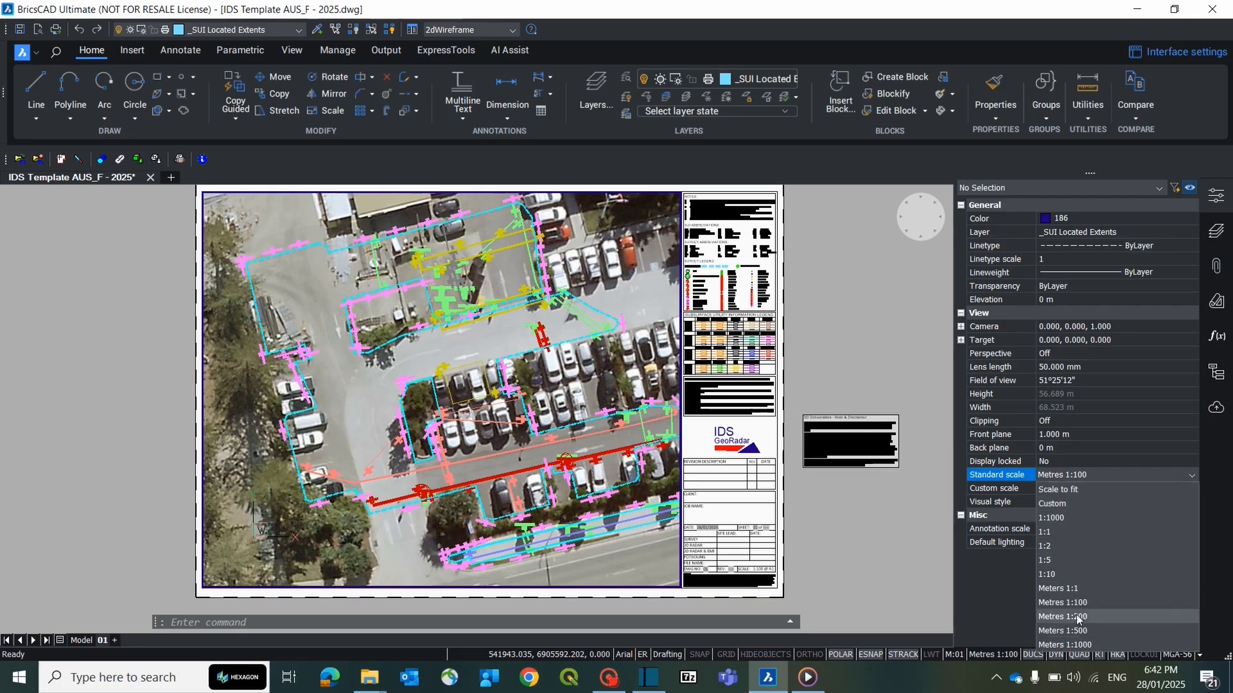
click(1059, 518)
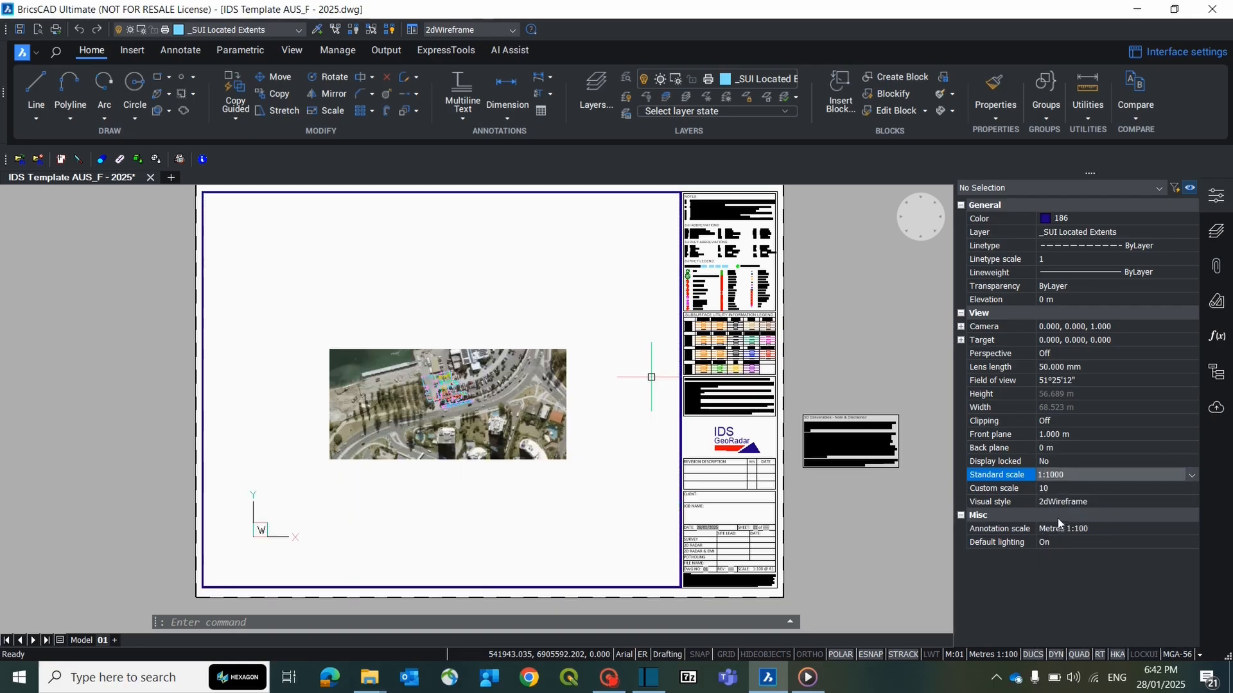
- Set the survey viewport's standard scale to Meters 1:100 and return to paper space
click(1084, 476)
click(1079, 476)
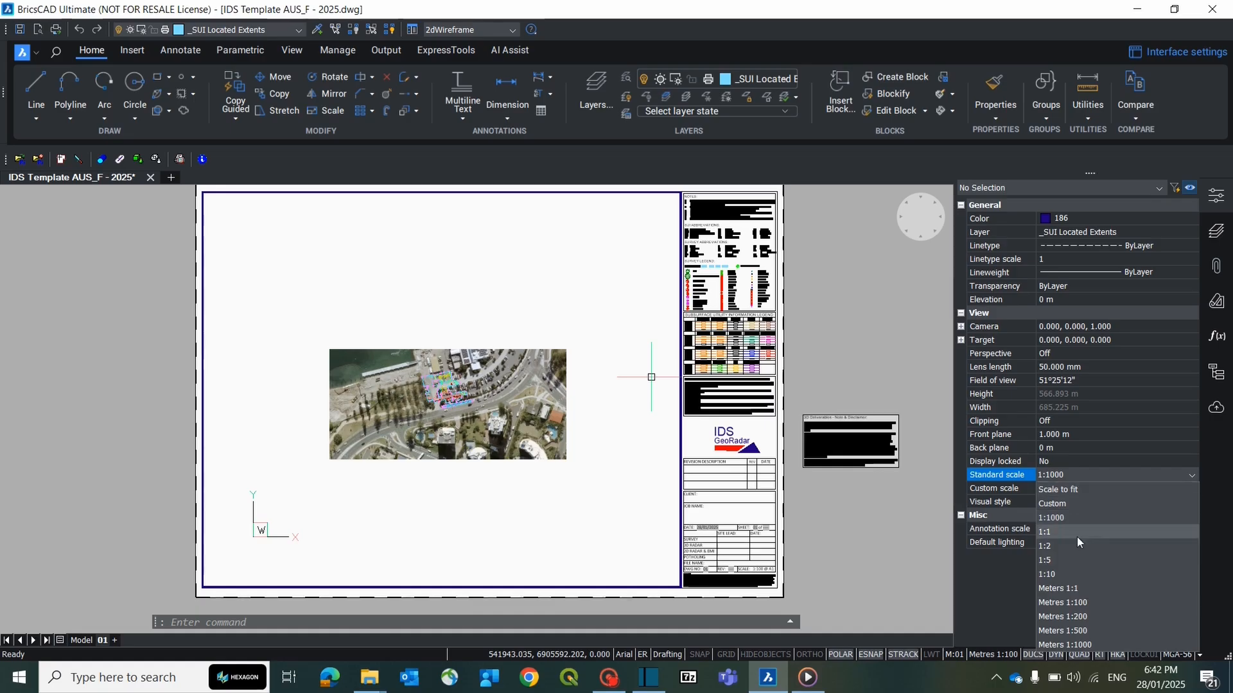
click(1079, 603)
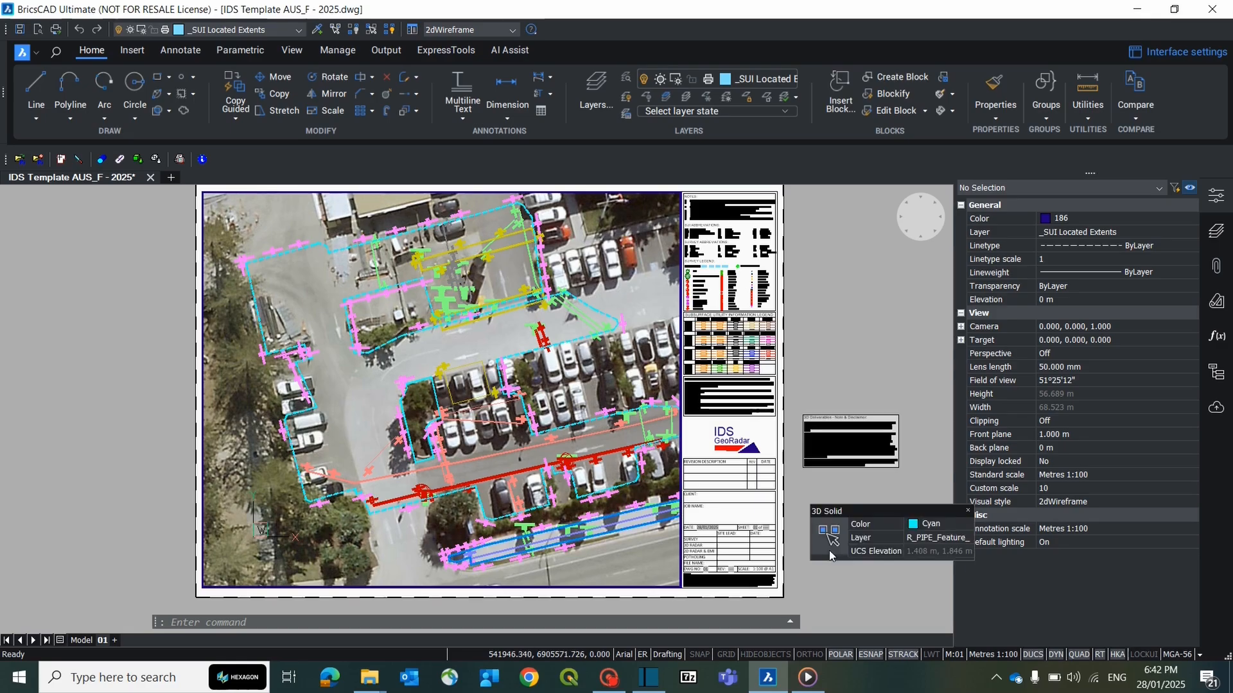
double_click(828, 349)
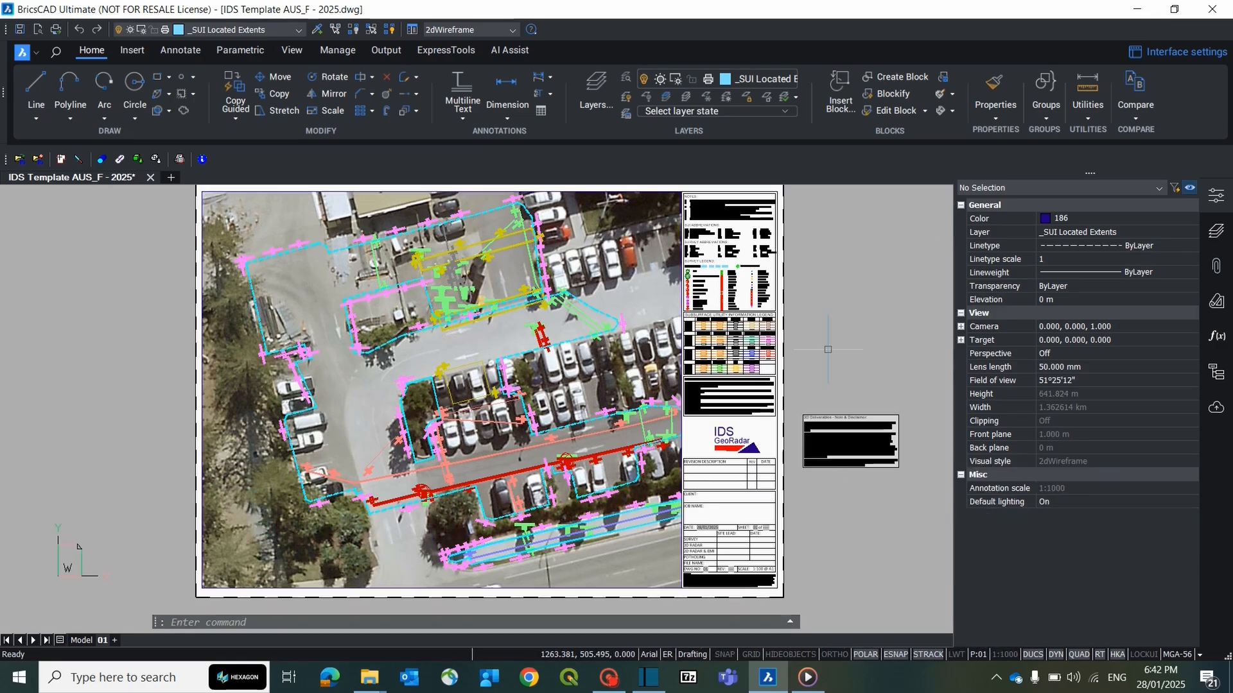
scroll(744, 542, up, 3)
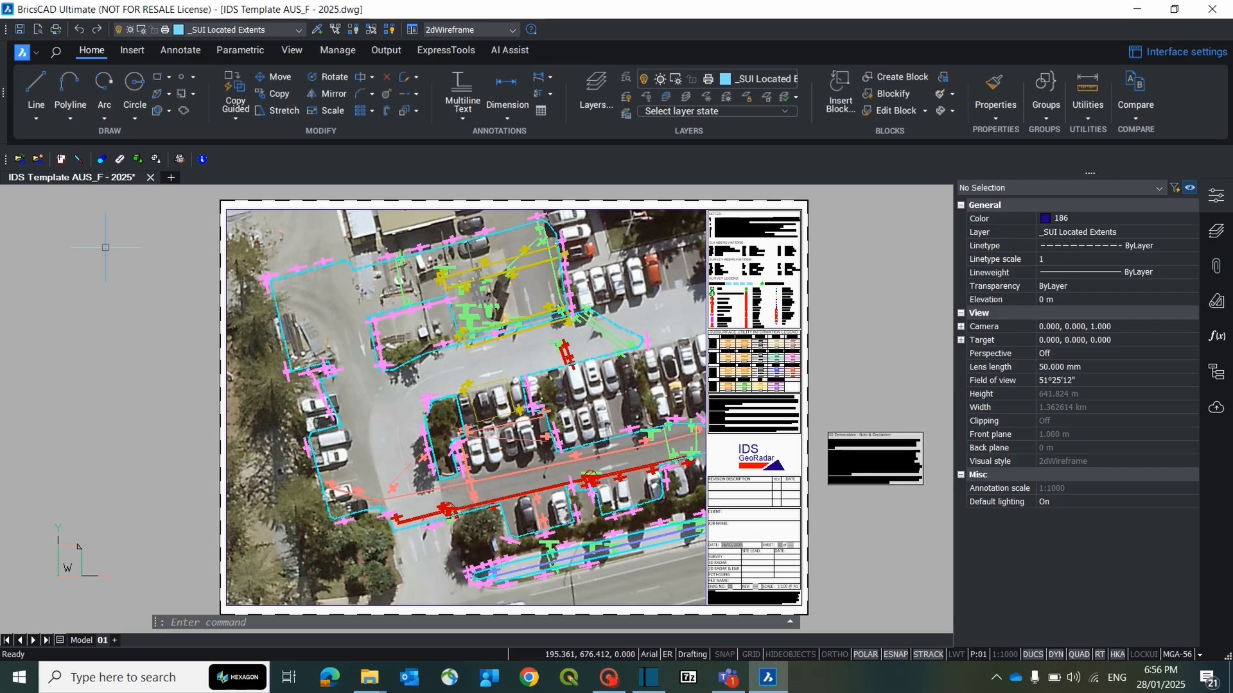
- Start printing layout 01 with the Print As PDF.pc3 plotter and keep the ISO A1 (594.00 x 841.00 MM) paper size
text(PRINT)
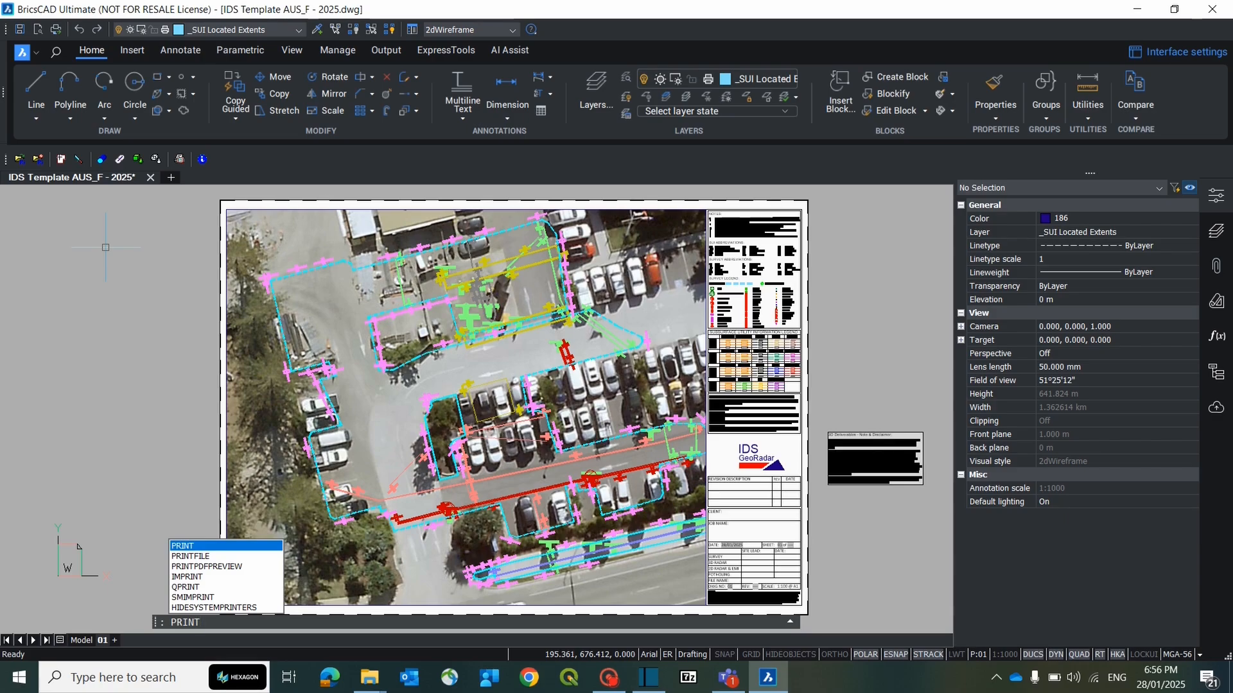
key(Return)
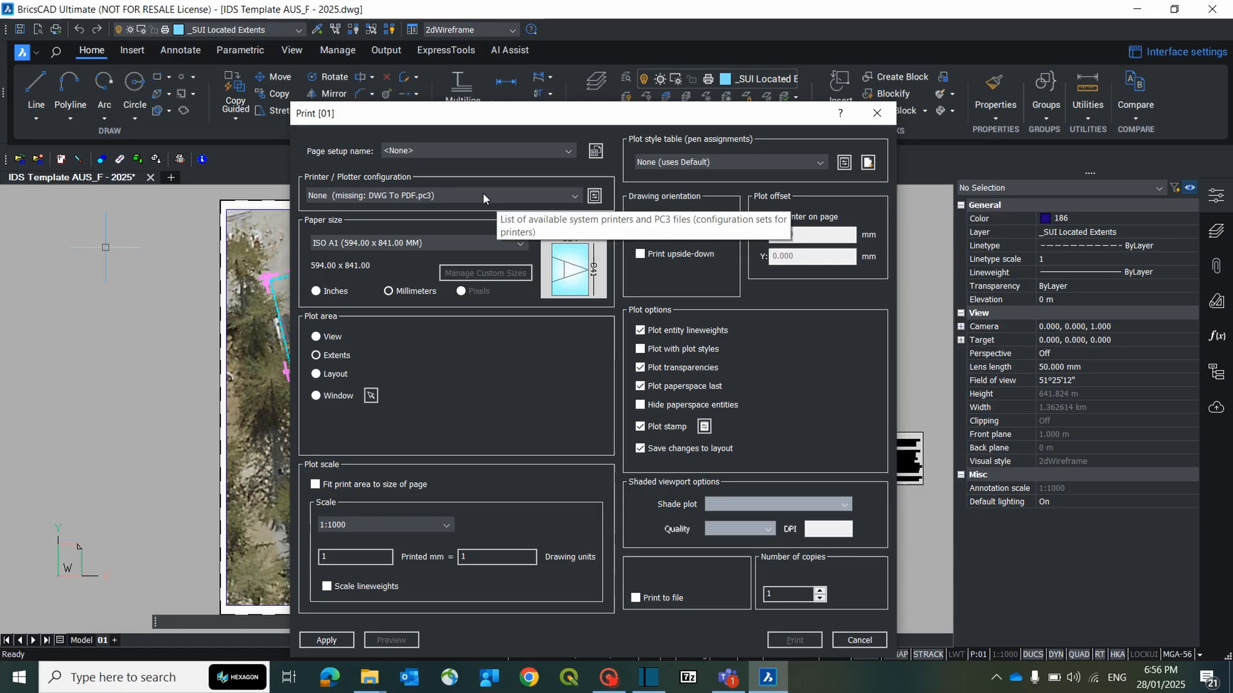
click(483, 193)
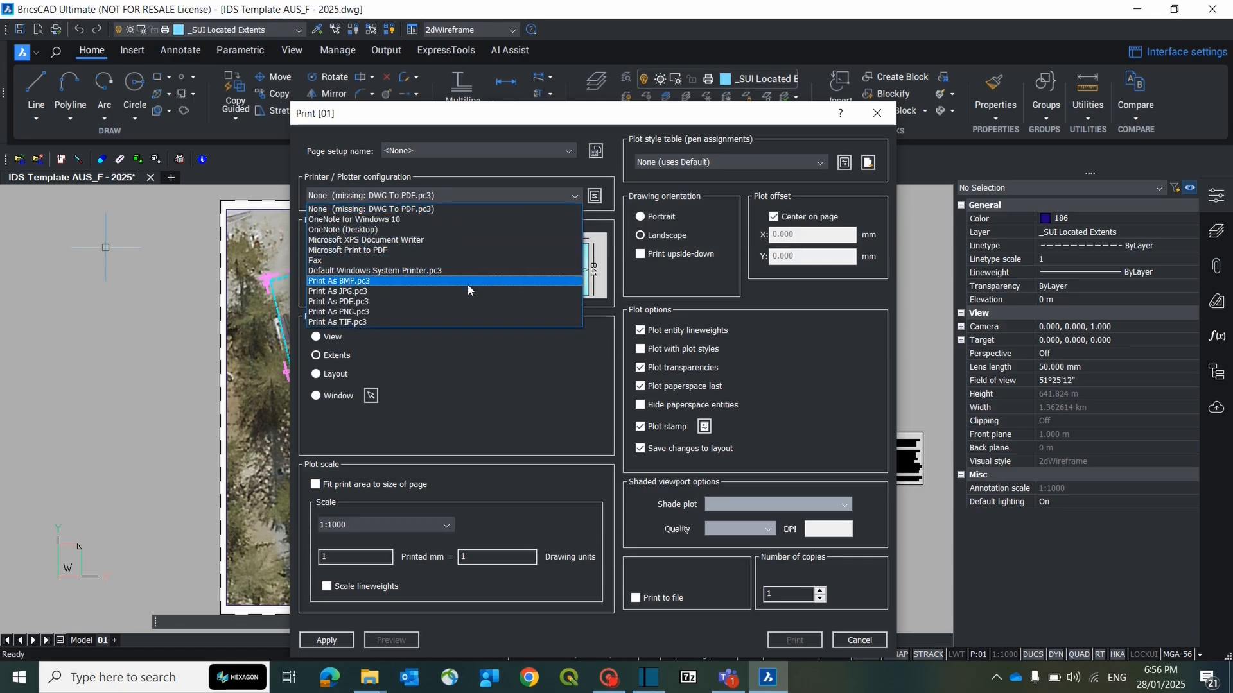
click(467, 302)
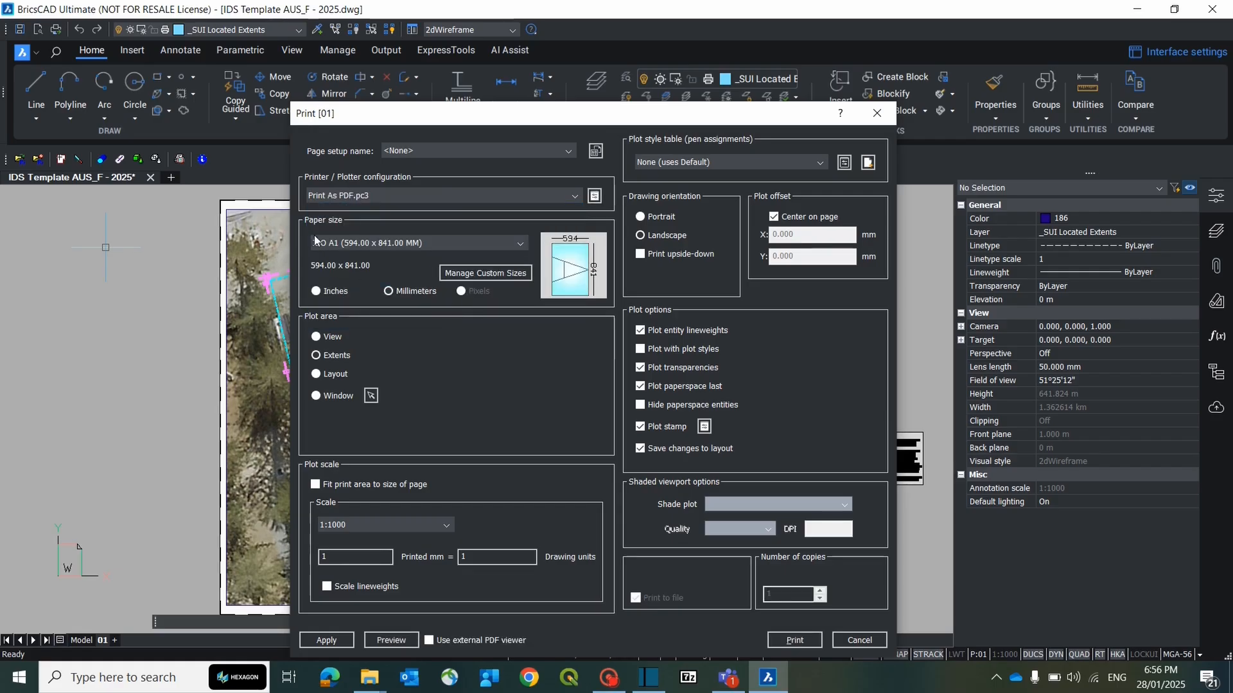
click(518, 244)
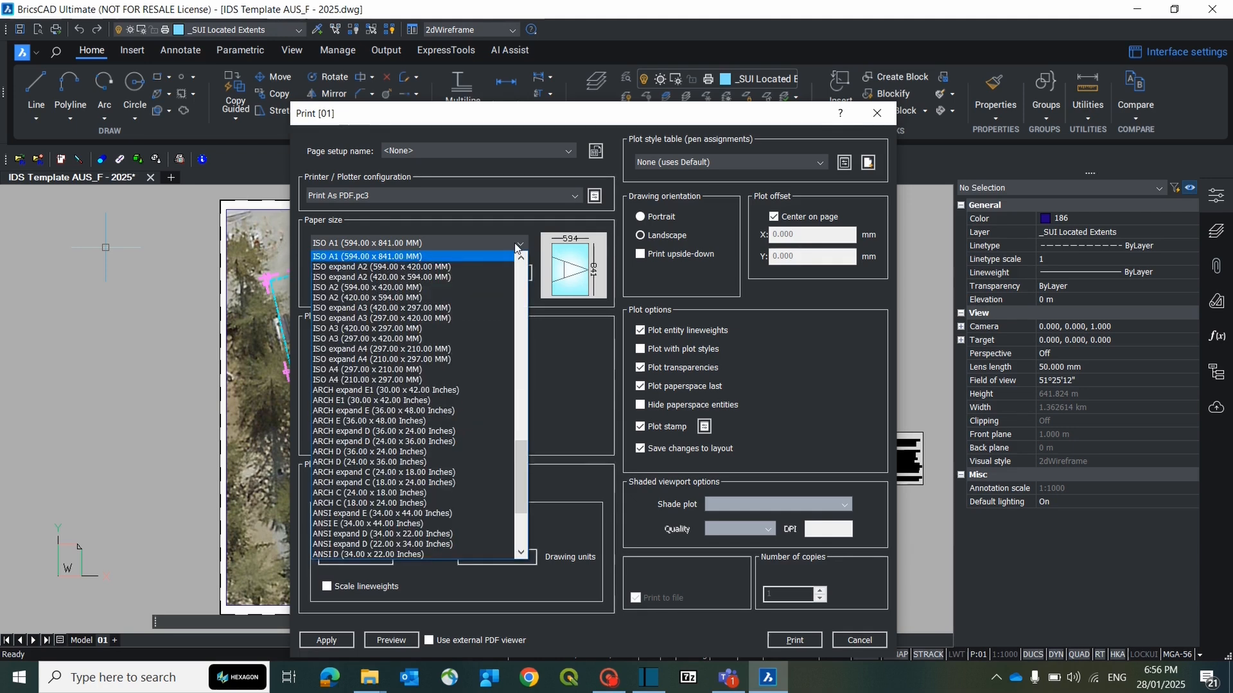
click(517, 245)
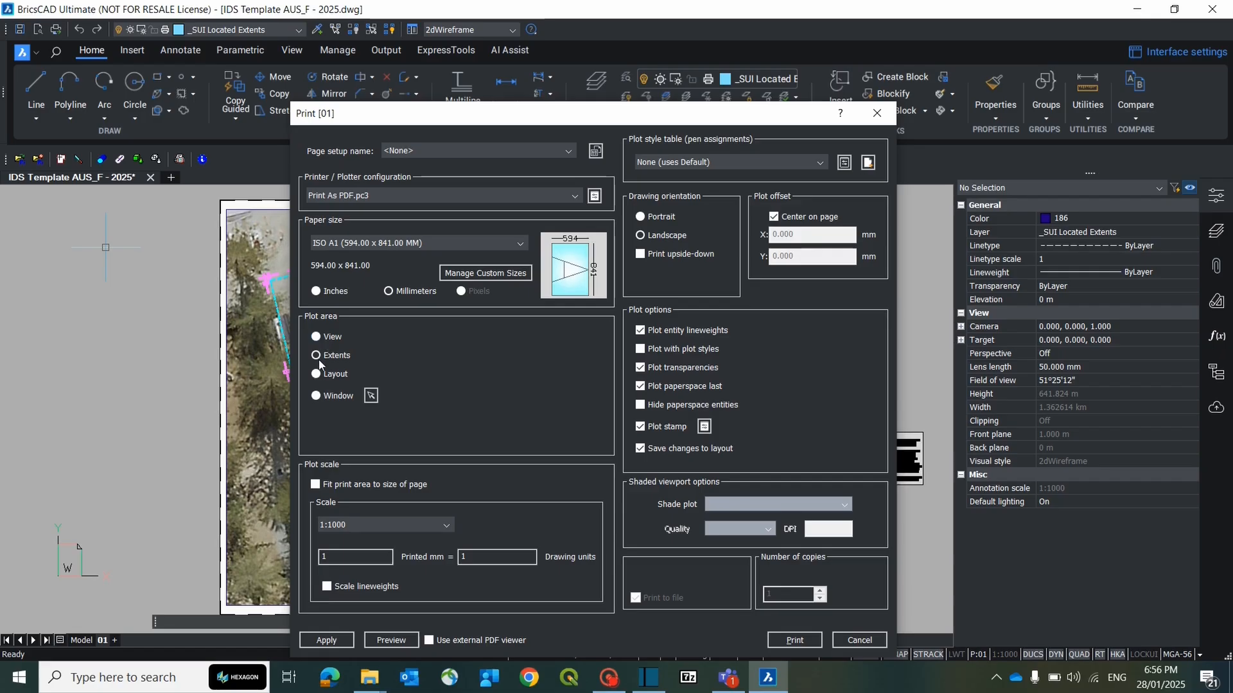
- Set the plot area to a window spanning the whole sheet border, from its upper-left to its lower-right corner
click(316, 396)
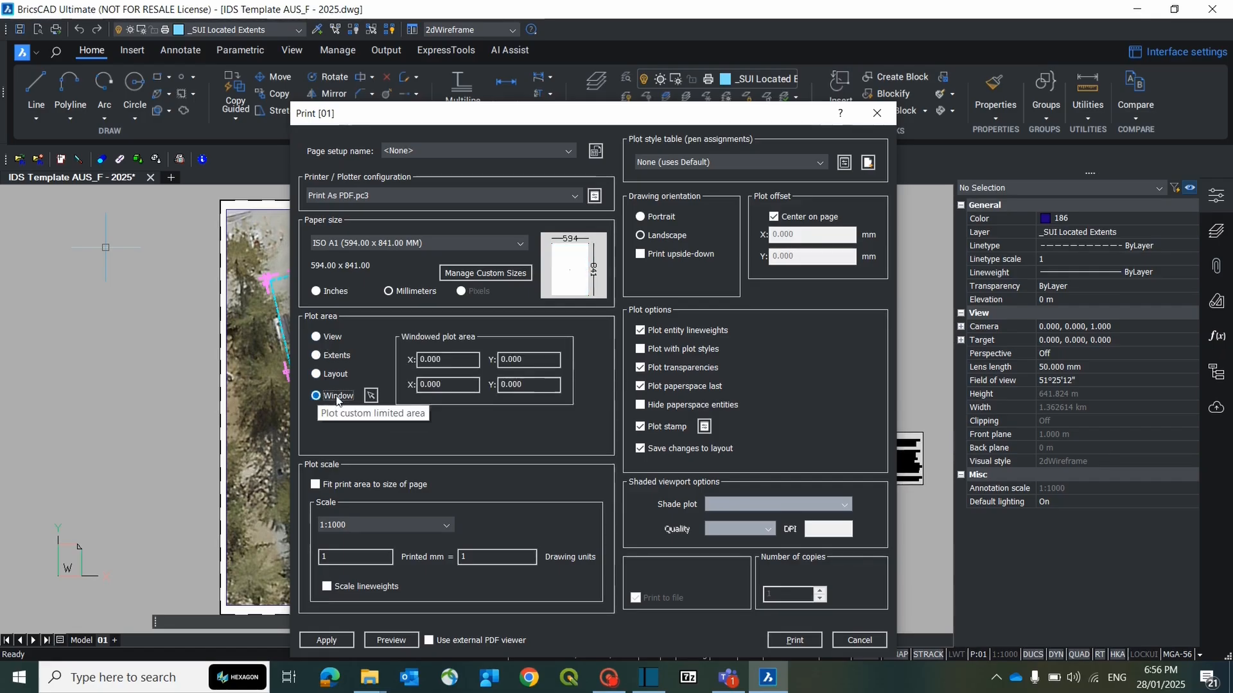
click(371, 396)
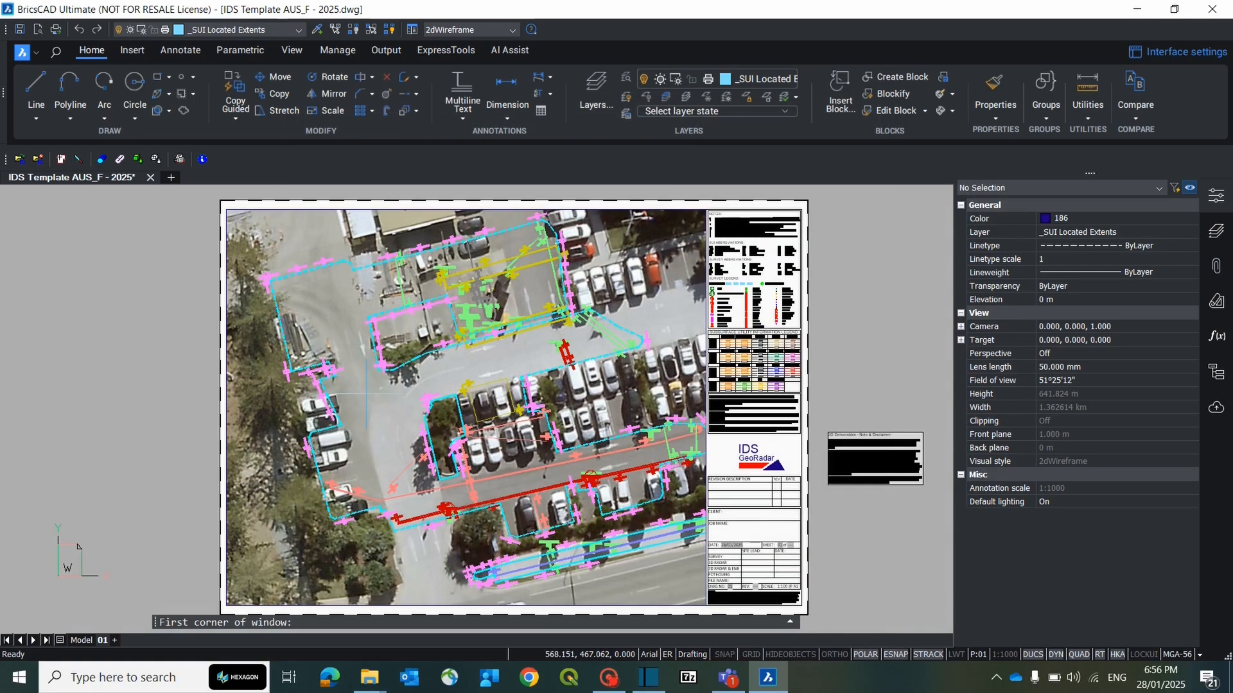
click(220, 200)
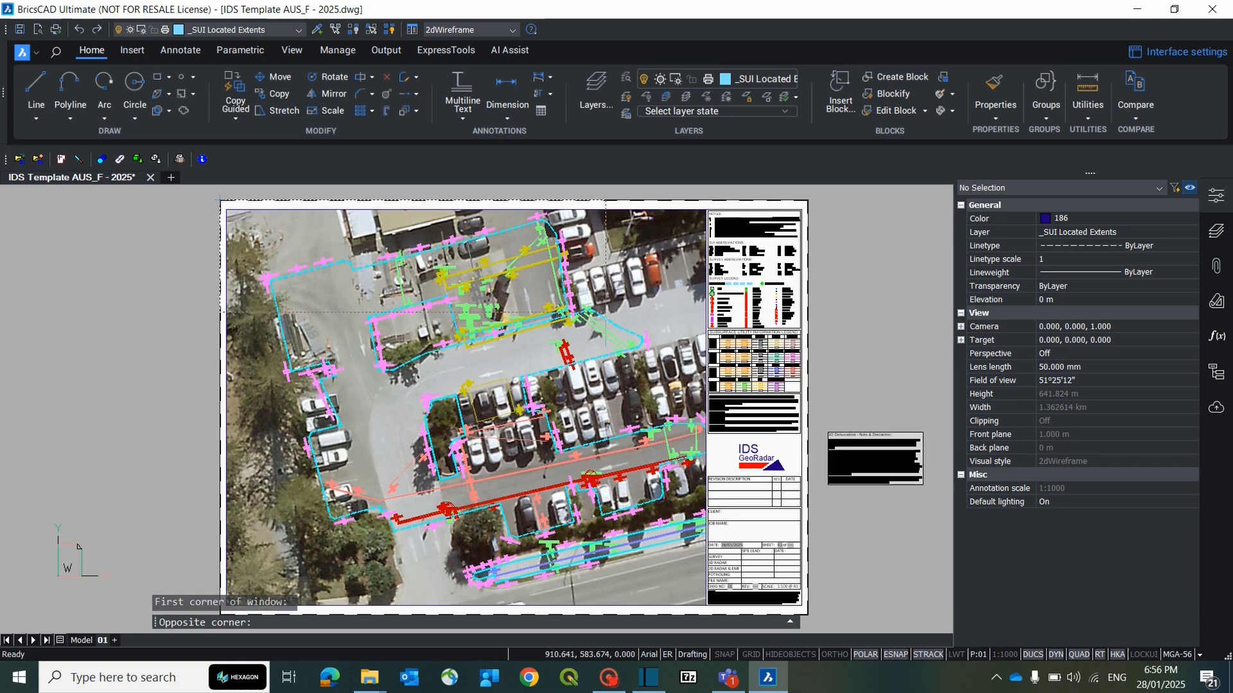
click(808, 615)
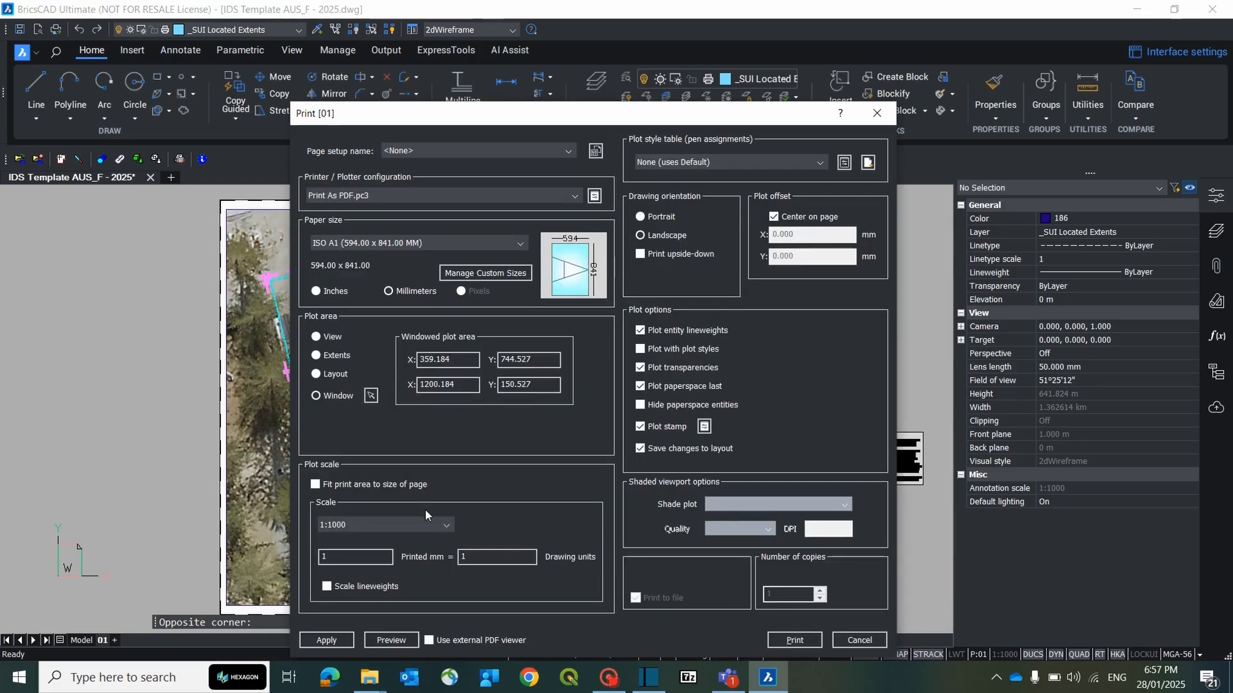
- Preview the print of layout 01 and examine the imagery, survey extents and legend before returning to the print settings
click(400, 641)
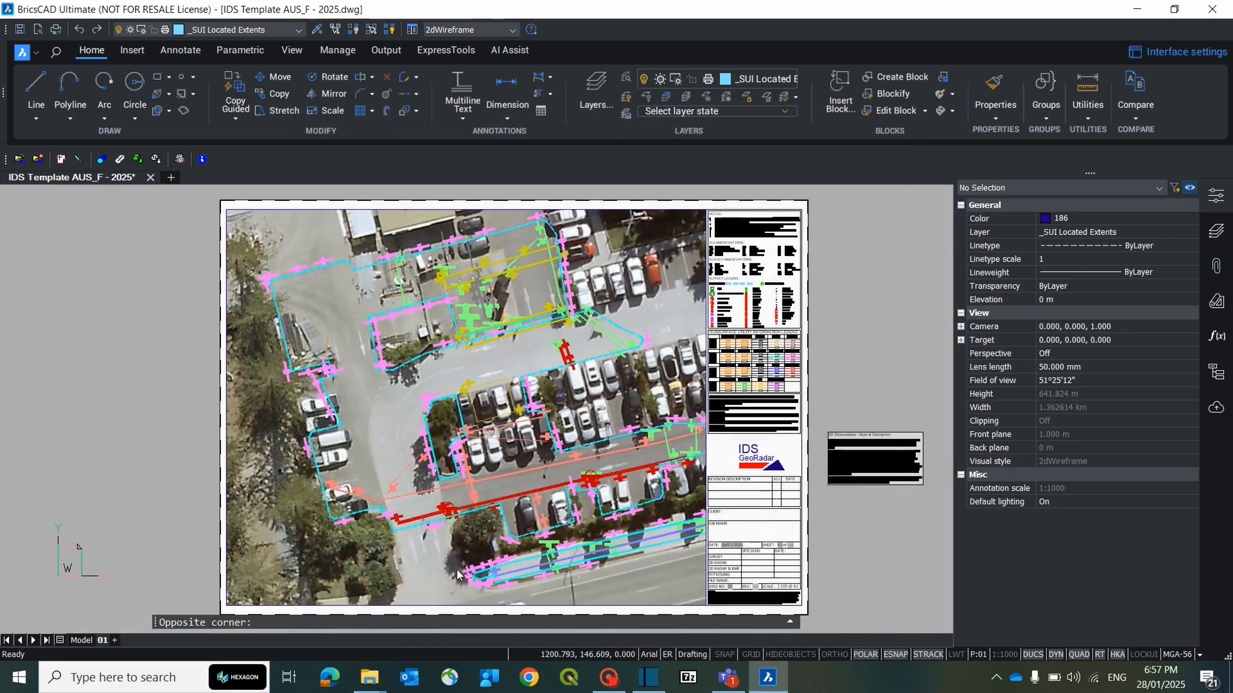
mouse_move(768, 677)
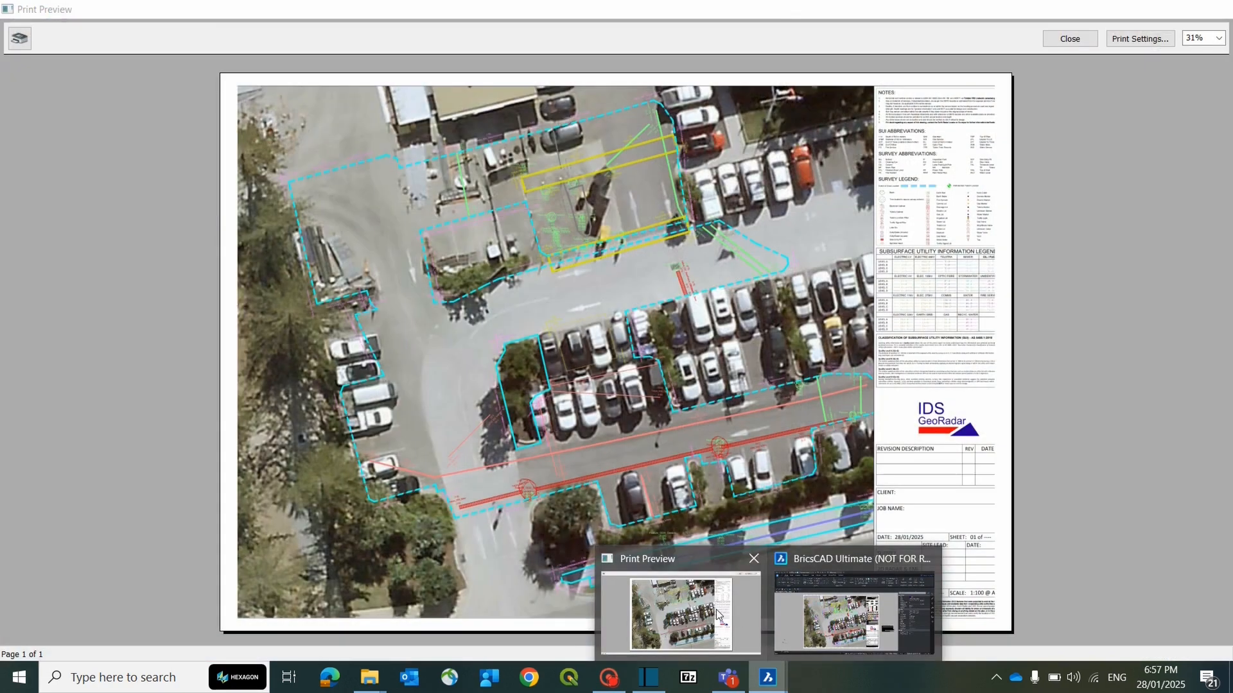
click(717, 615)
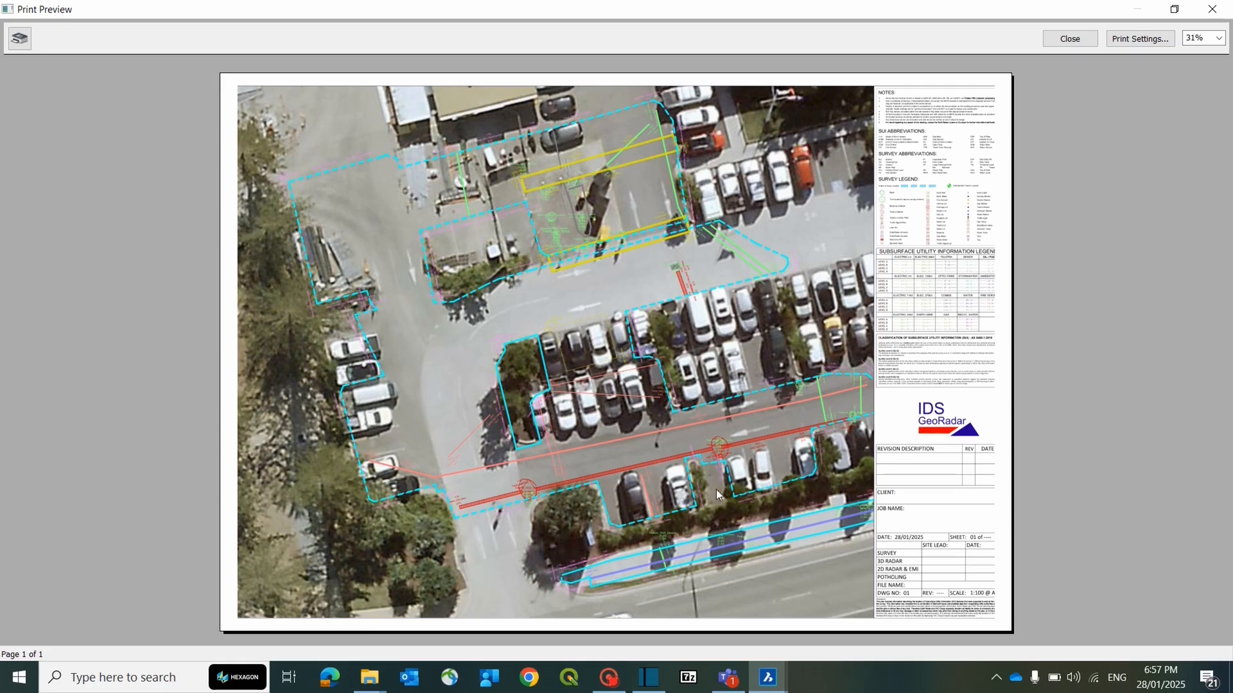
ctrl+scroll(715, 489, up, 2)
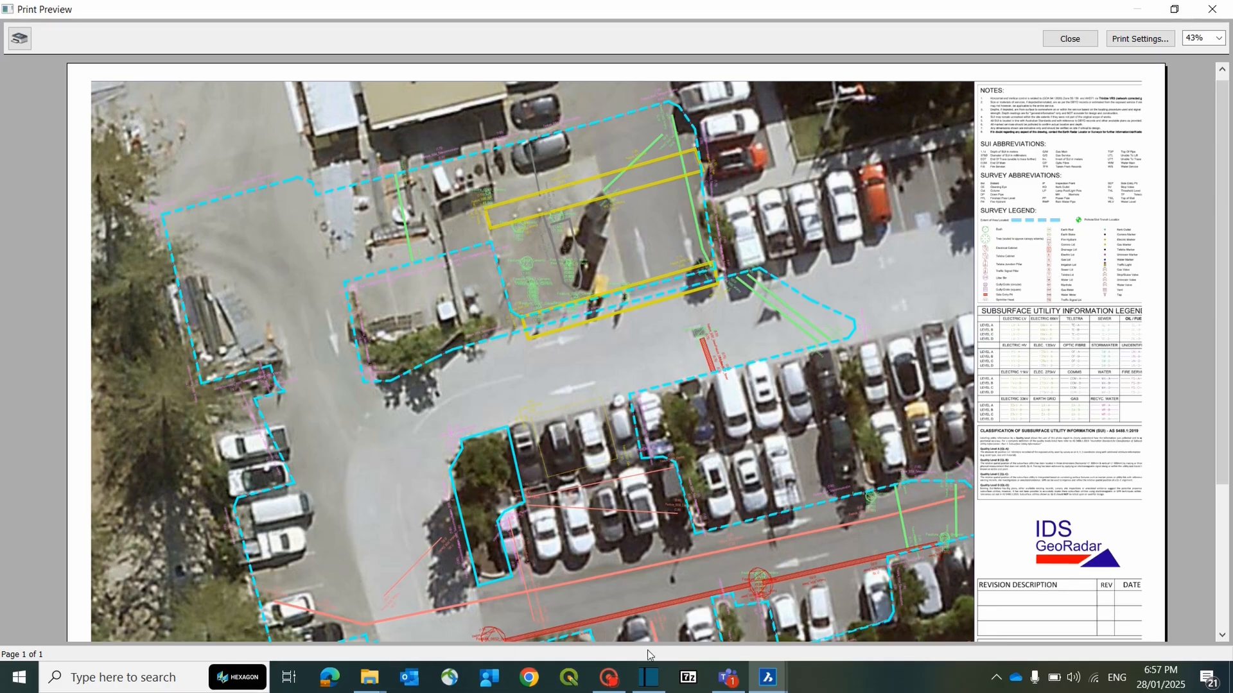
click(771, 681)
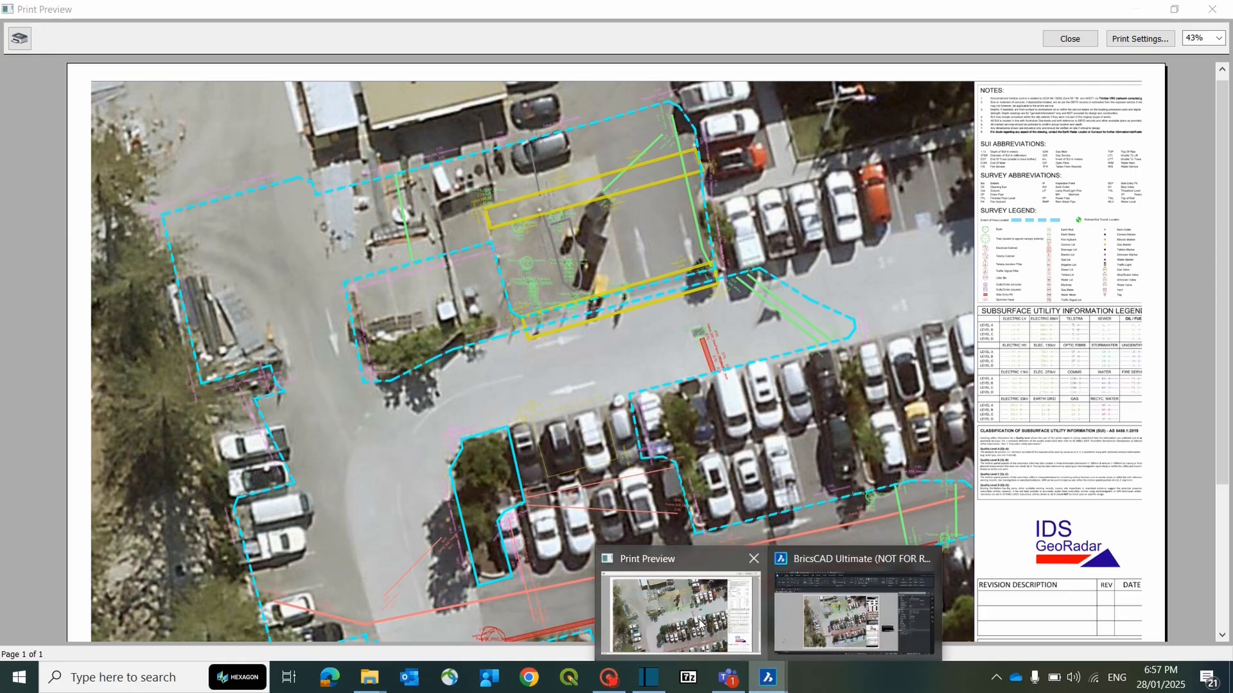
click(699, 624)
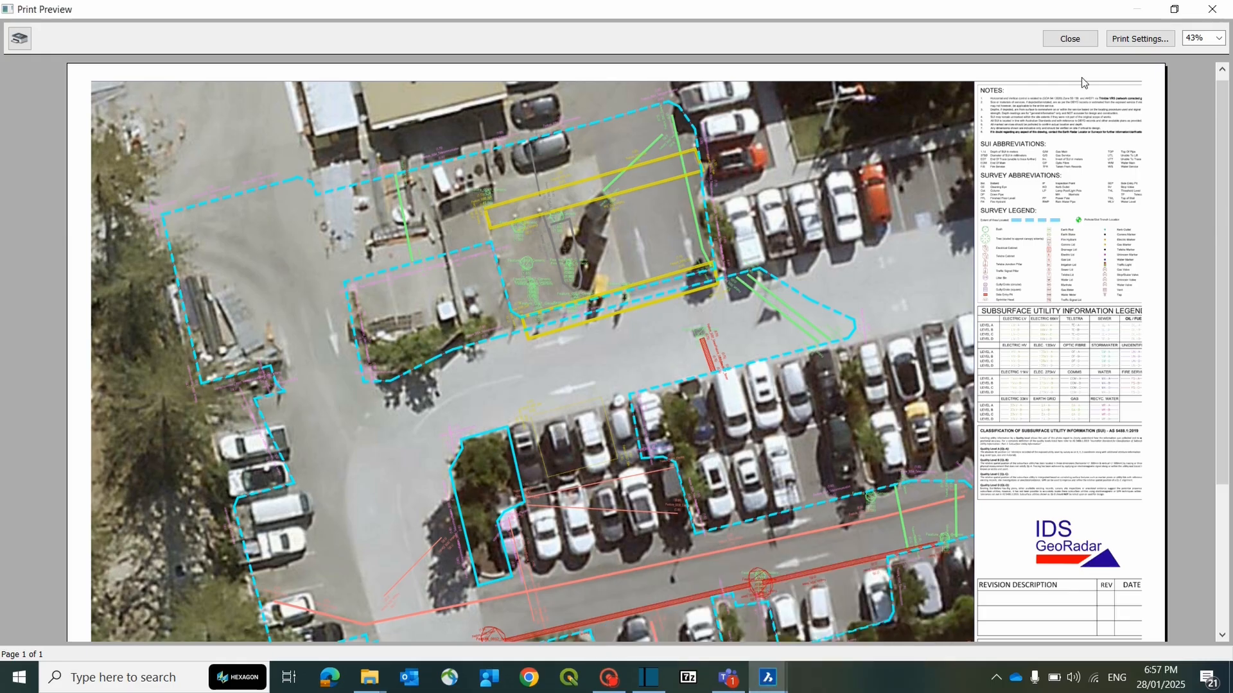
click(1071, 36)
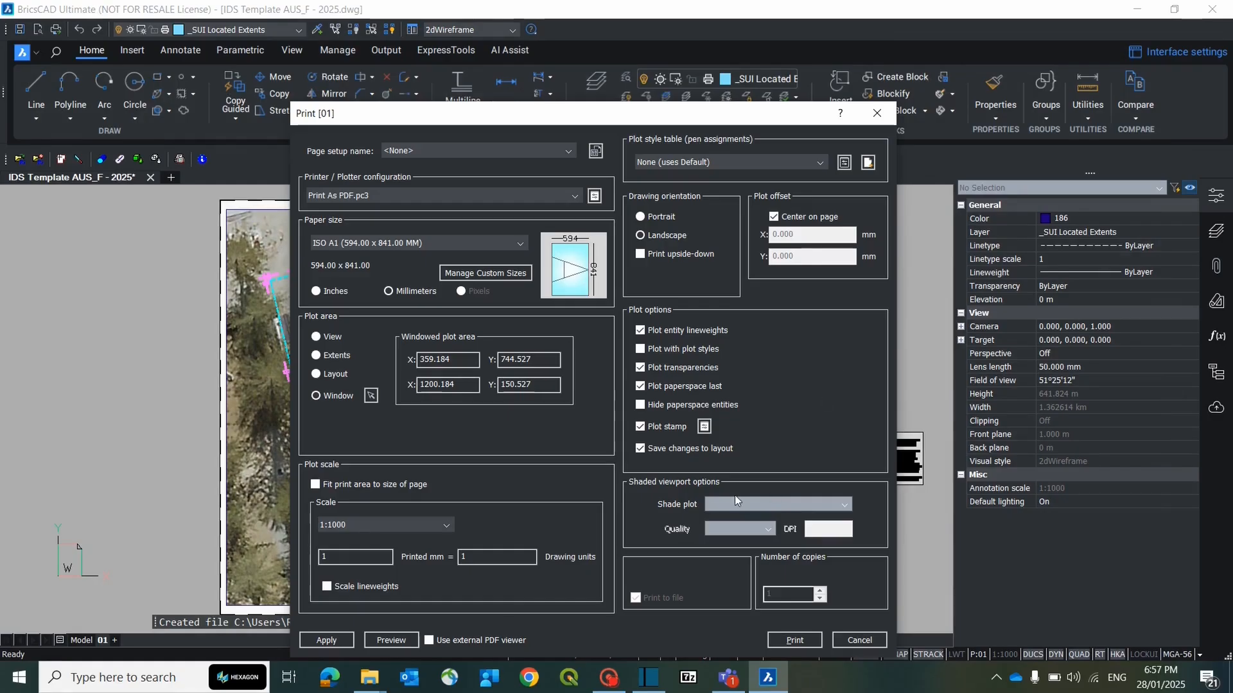
- Print the layout to a PDF file named IDS Template AUS_F - 2025-01_PDF in the Documents folder
click(795, 640)
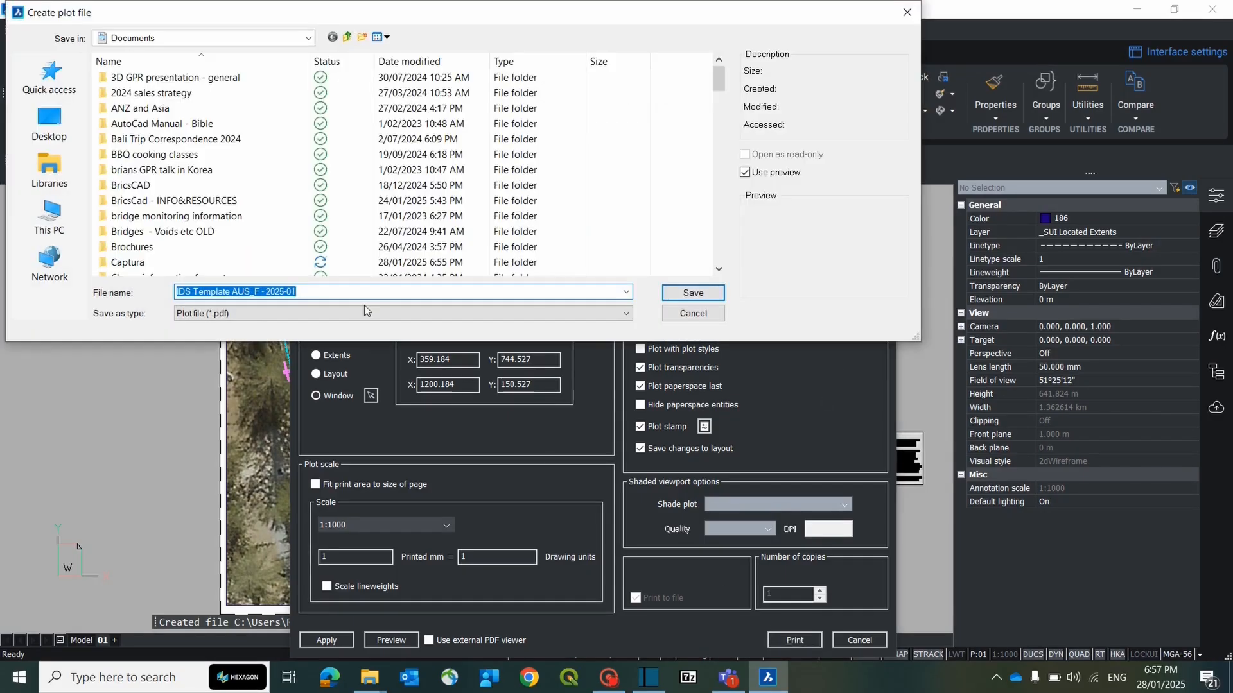
click(316, 289)
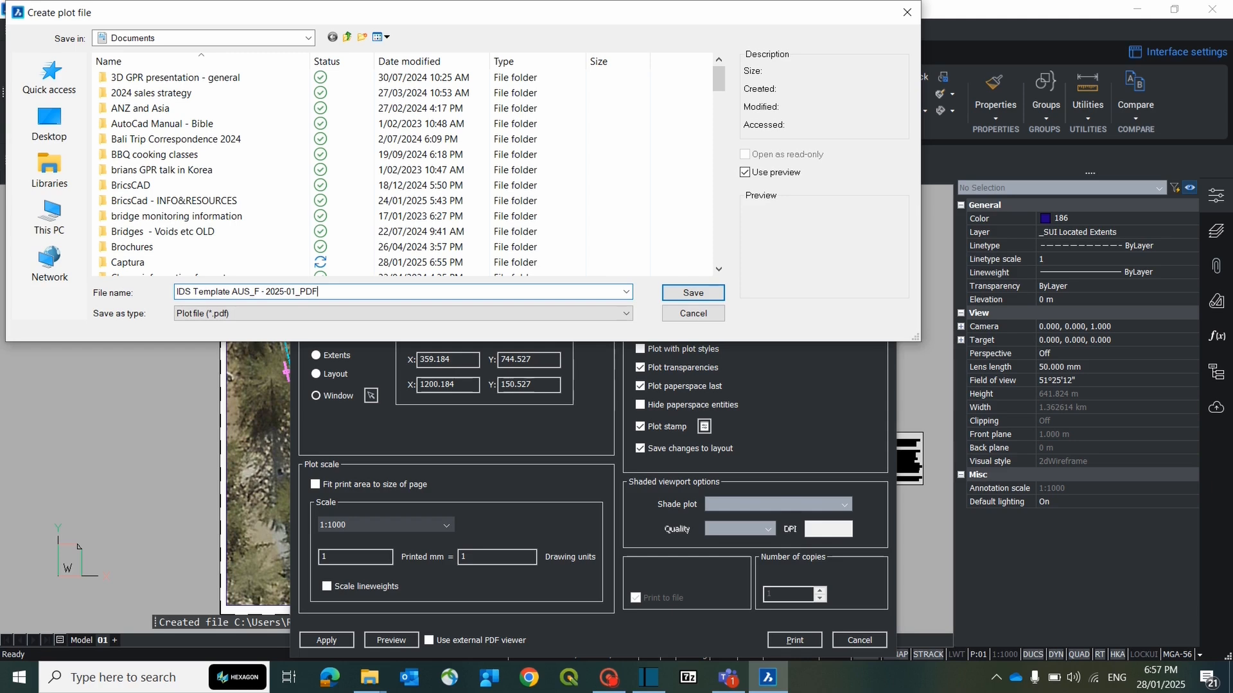
click(679, 293)
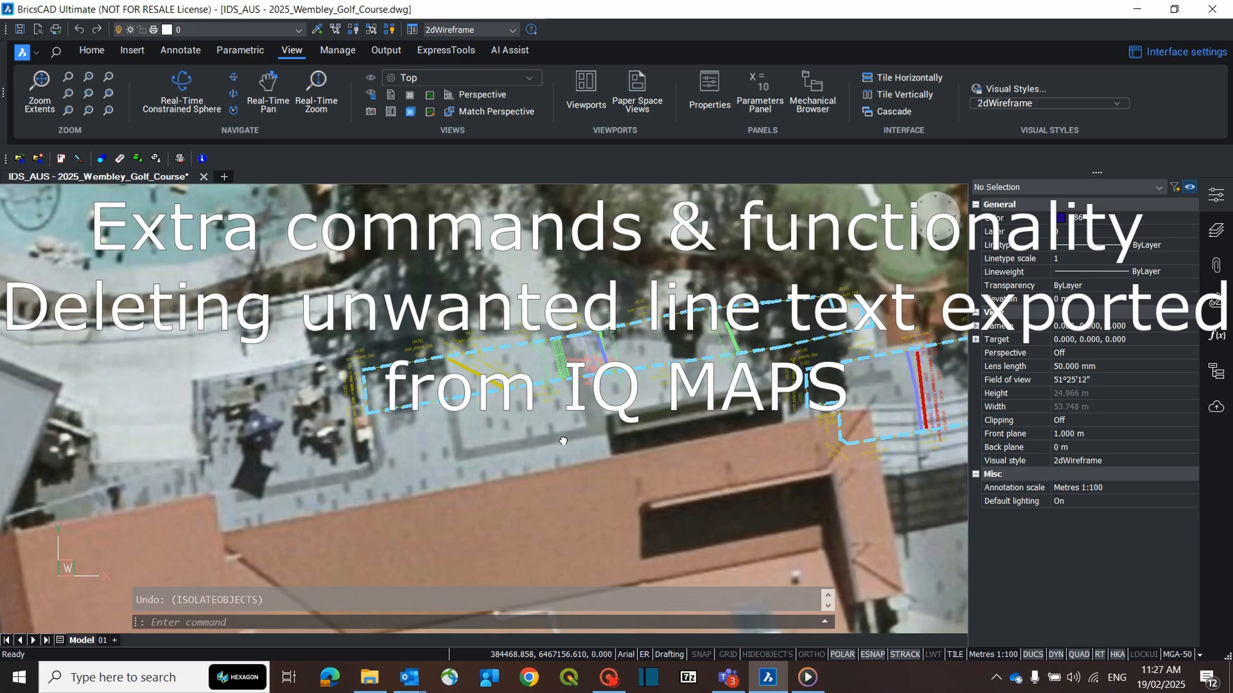
- Examine the exported line text along the dashed survey boundary in the Wembley Golf Course drawing
middle_drag(564, 442, 403, 459)
scroll(246, 414, up, 2)
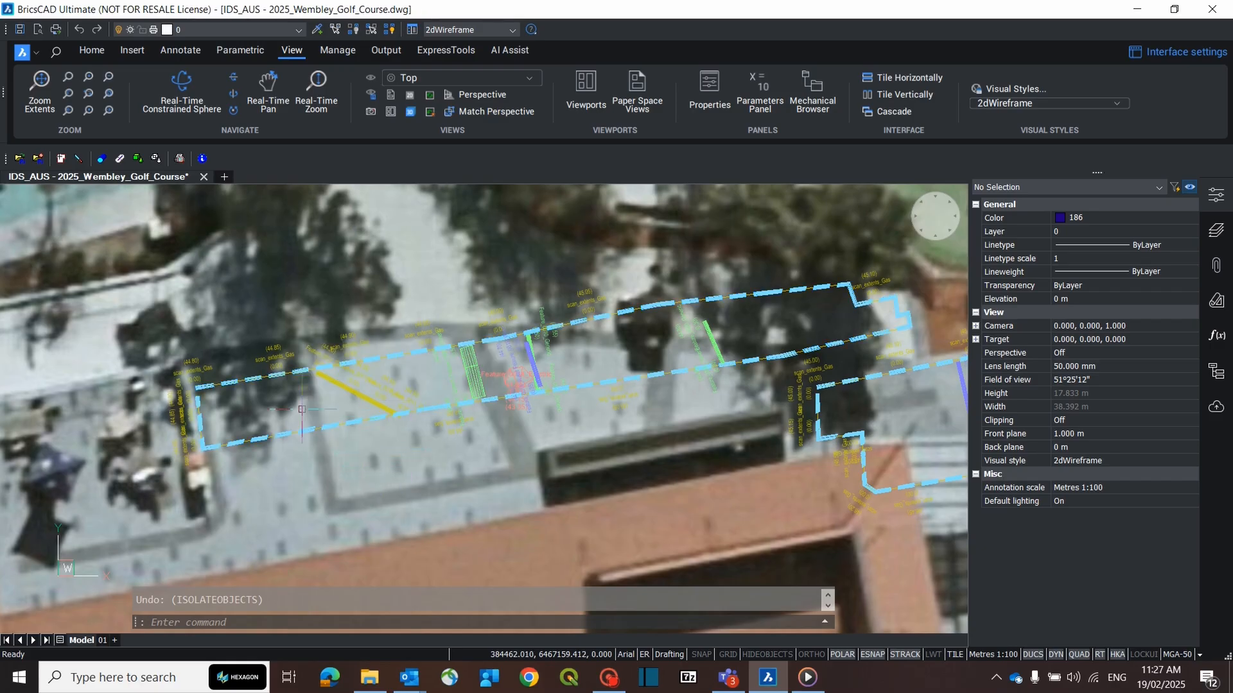
scroll(302, 409, up, 1)
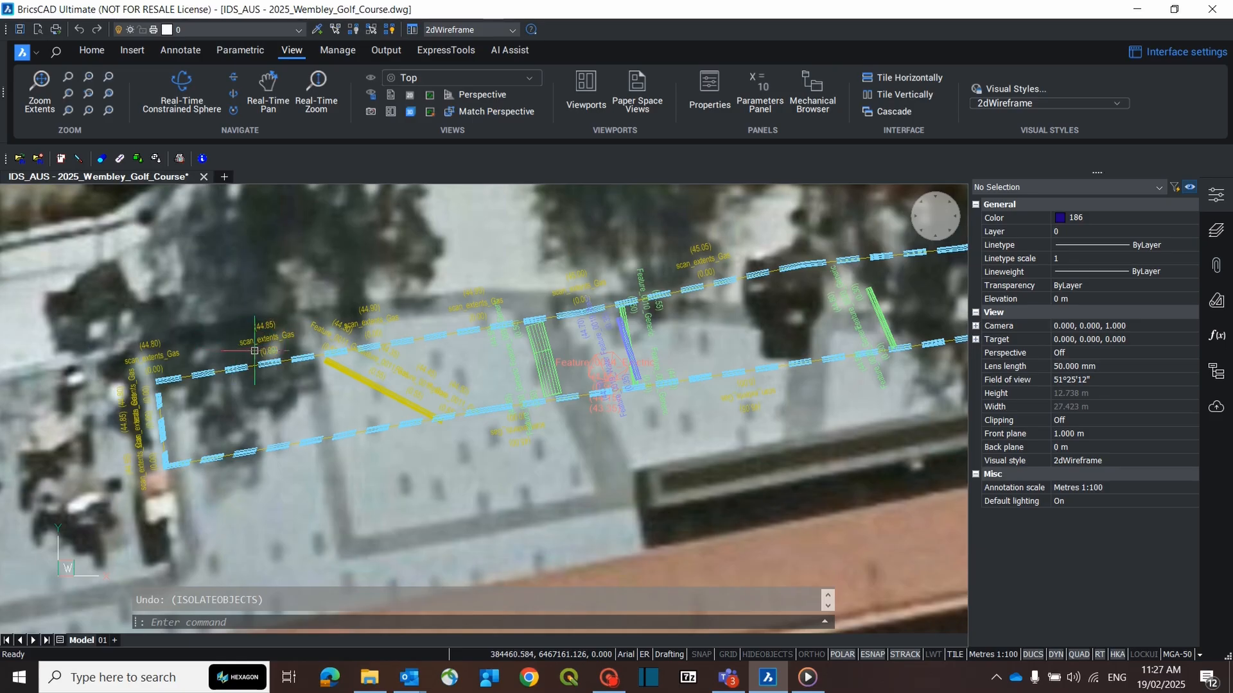
scroll(273, 346, up, 2)
scroll(273, 346, down, 2)
scroll(267, 294, up, 1)
scroll(350, 289, up, 2)
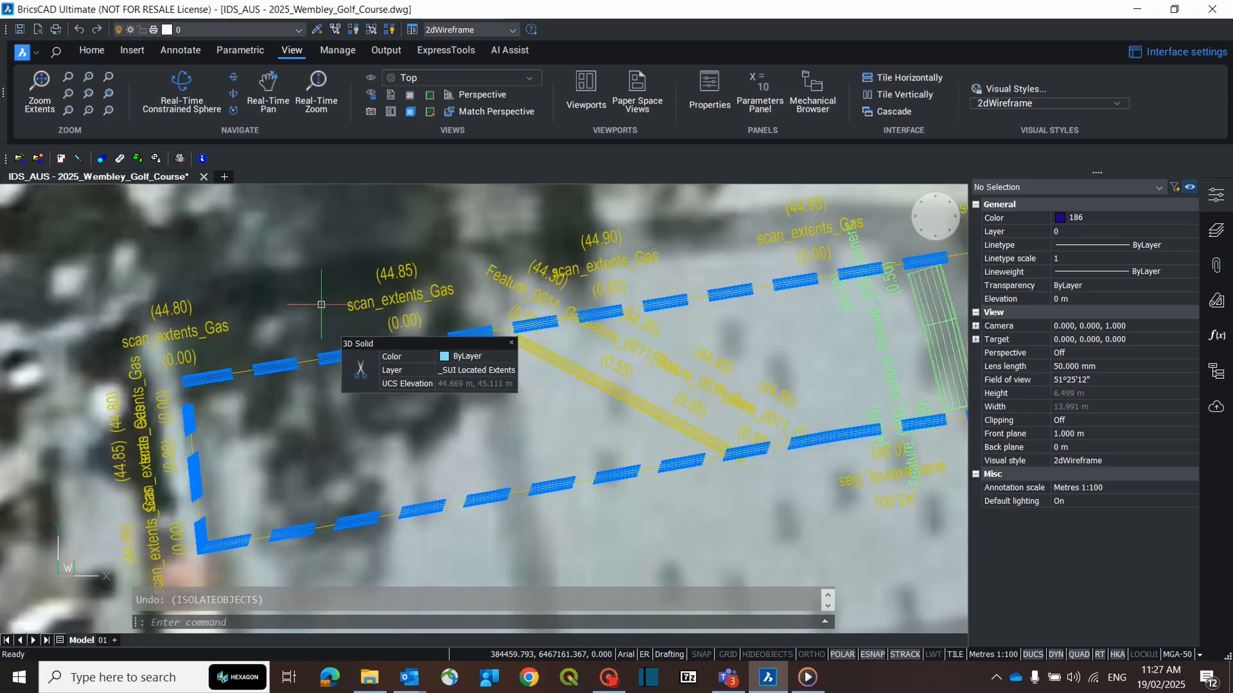
scroll(326, 282, down, 1)
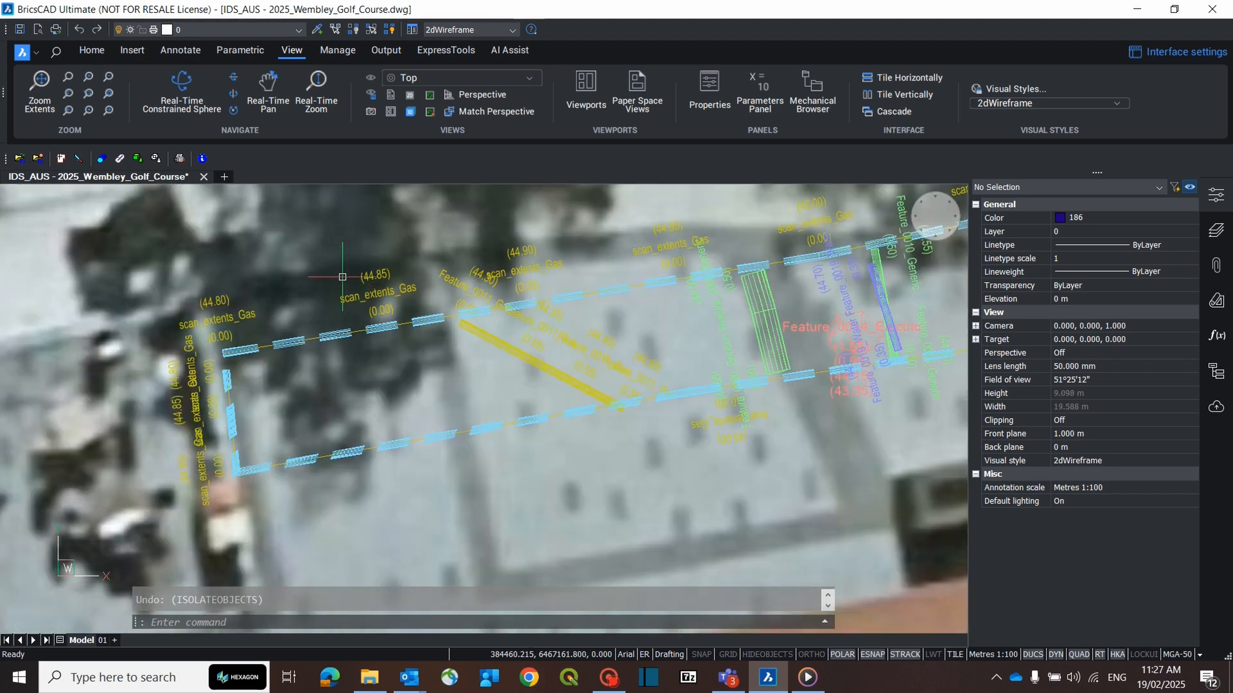
scroll(343, 277, up, 1)
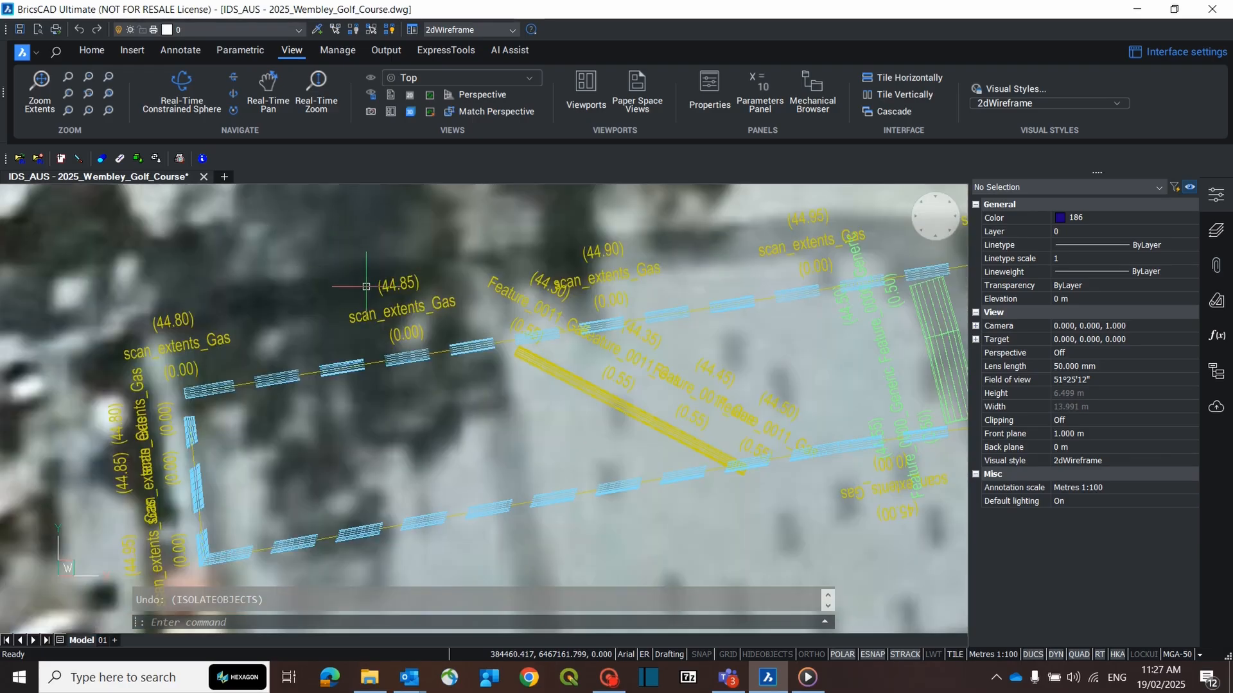
- Select the elevation, scan_extents_Gas and depth texts of one boundary label and extend the selection to all similar texts
click(384, 285)
click(381, 312)
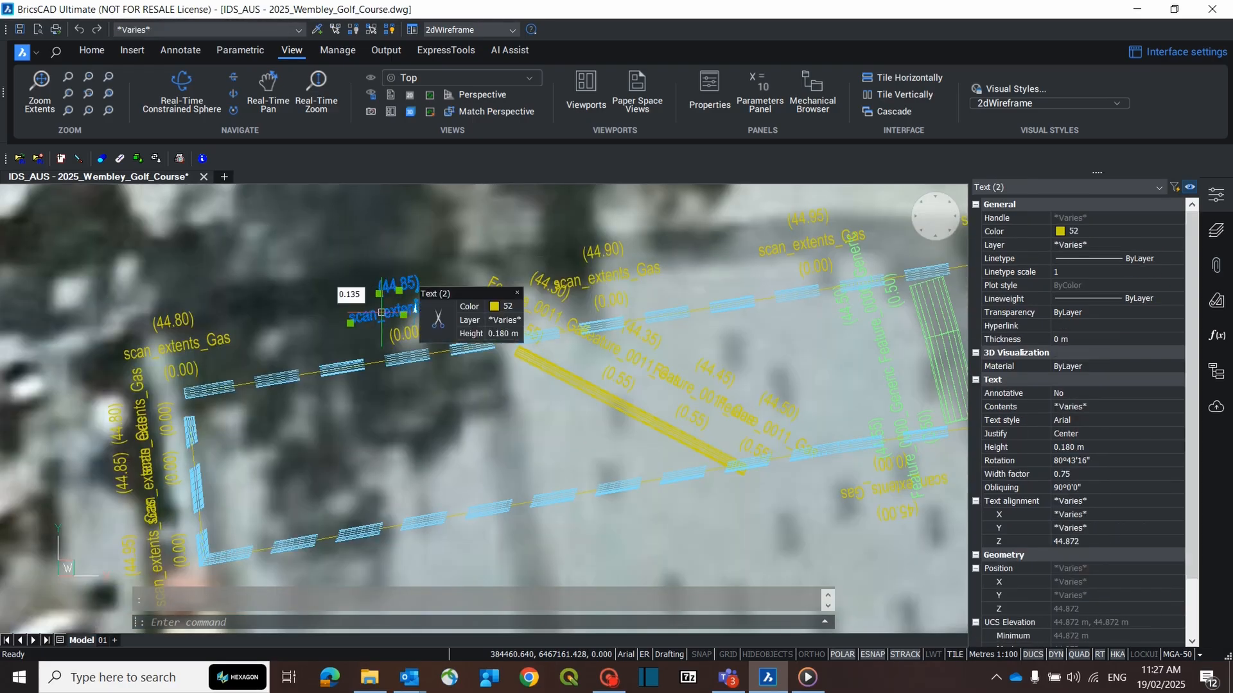
click(404, 333)
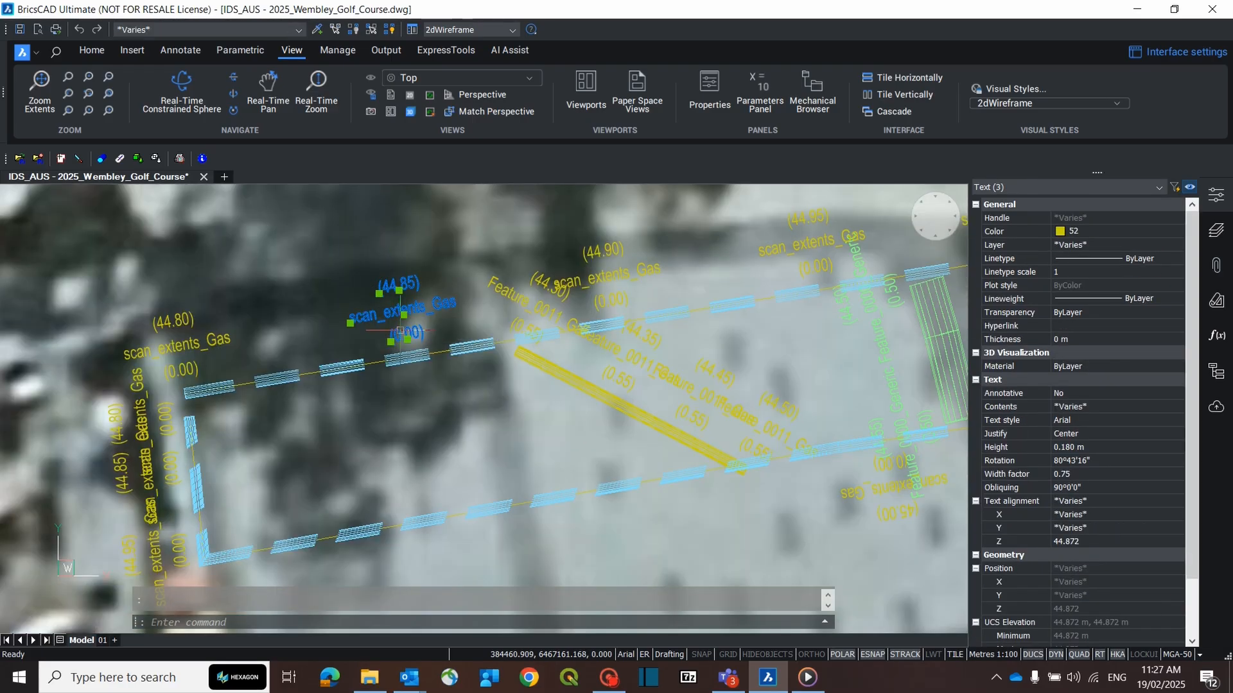
right_click(417, 281)
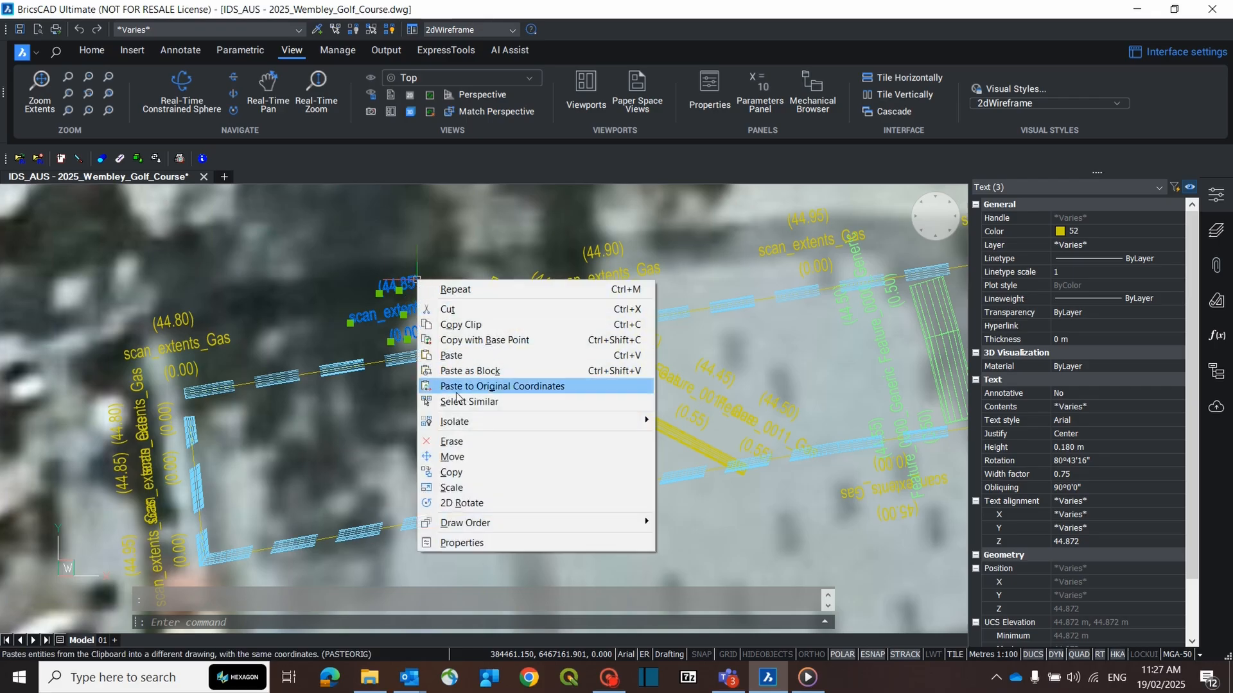
mouse_move(459, 422)
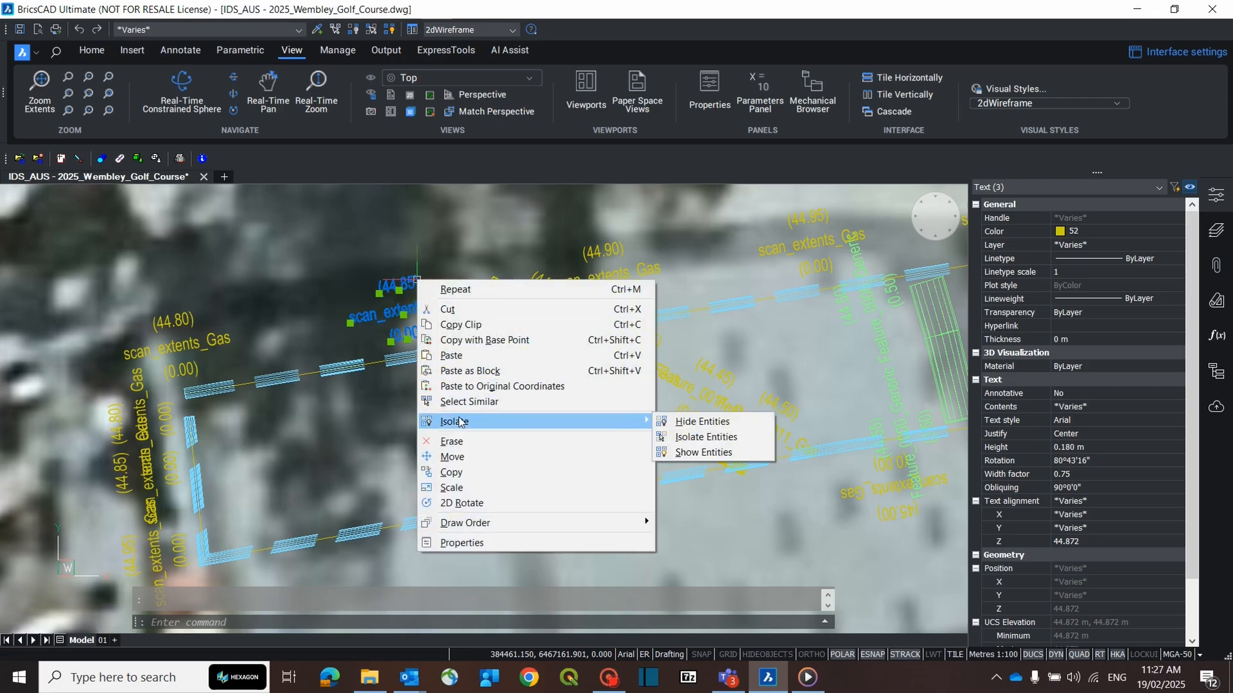
click(463, 402)
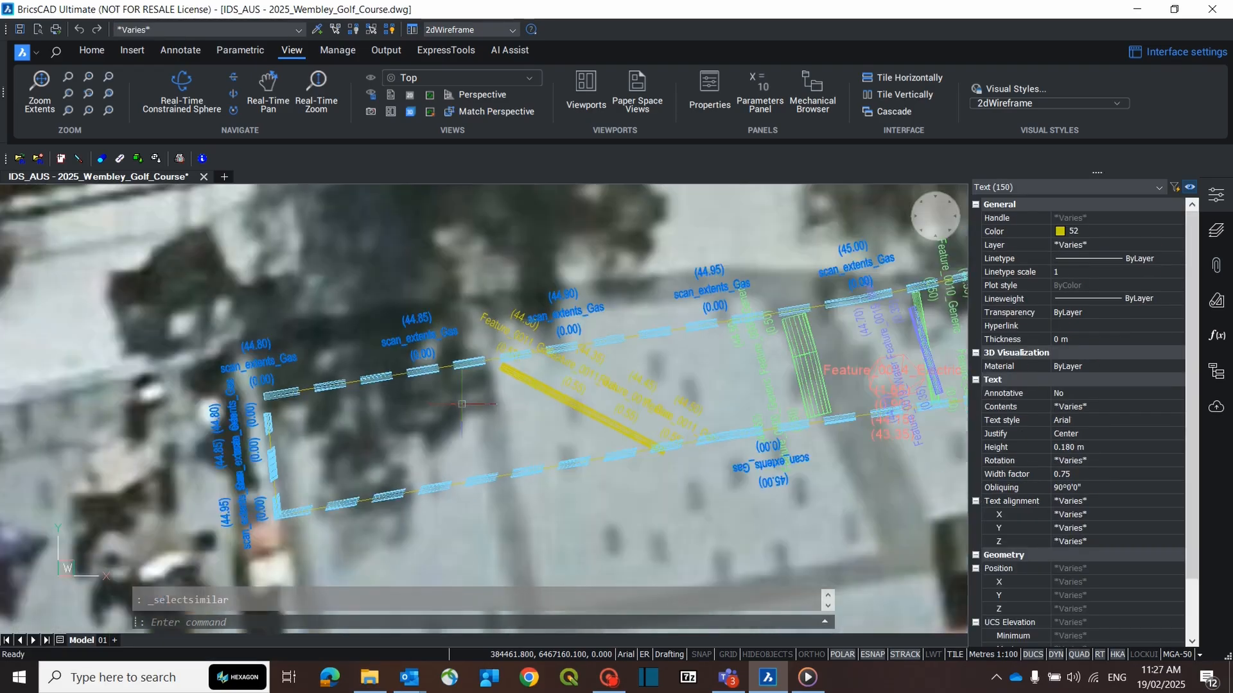
scroll(462, 404, down, 2)
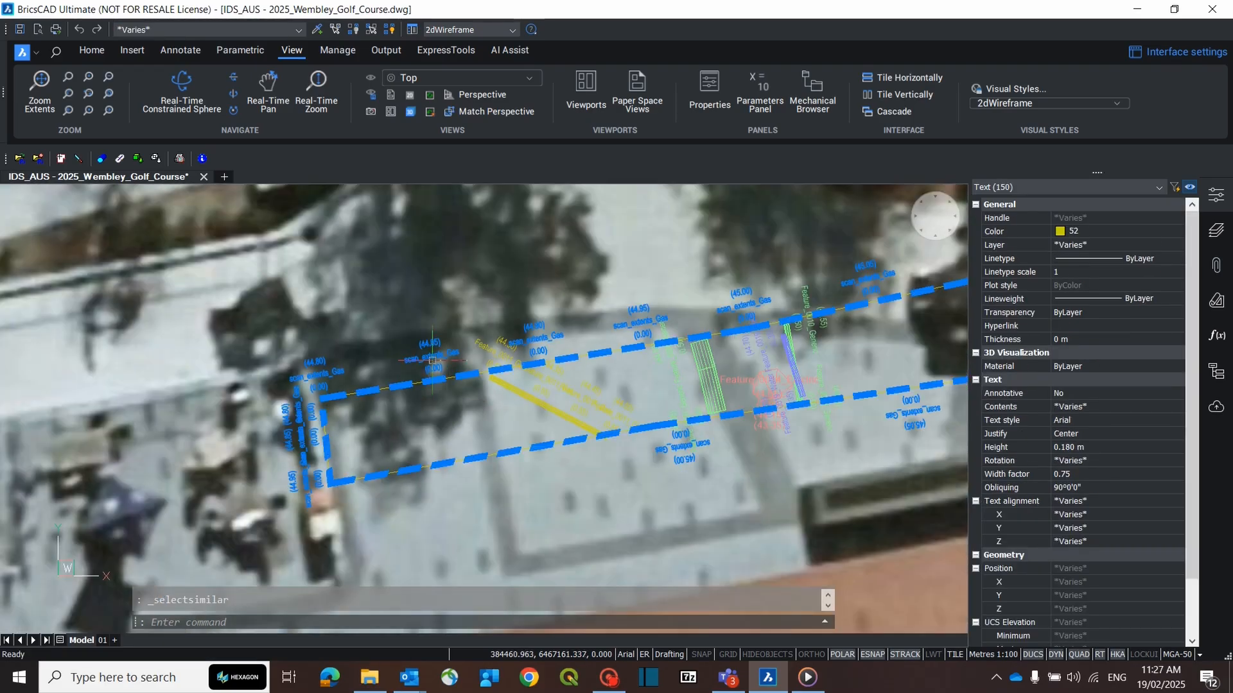
- Isolate the selected scan extents texts from the rest of the drawing
right_click(446, 308)
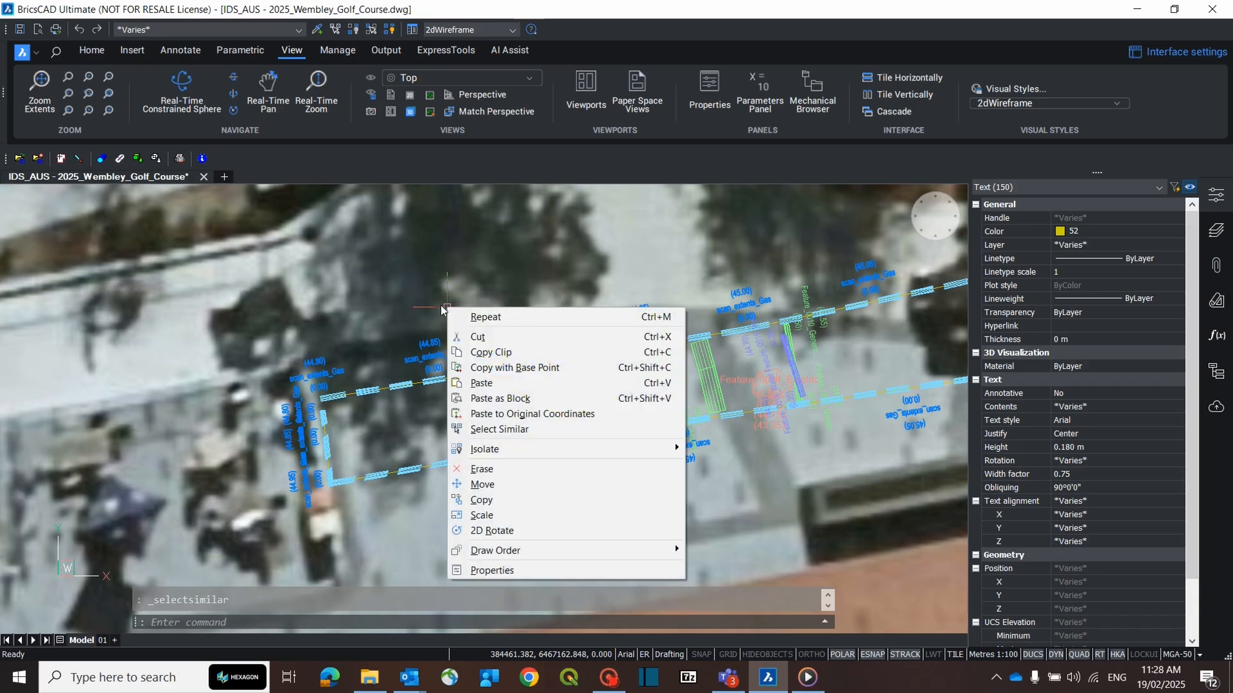
mouse_move(498, 452)
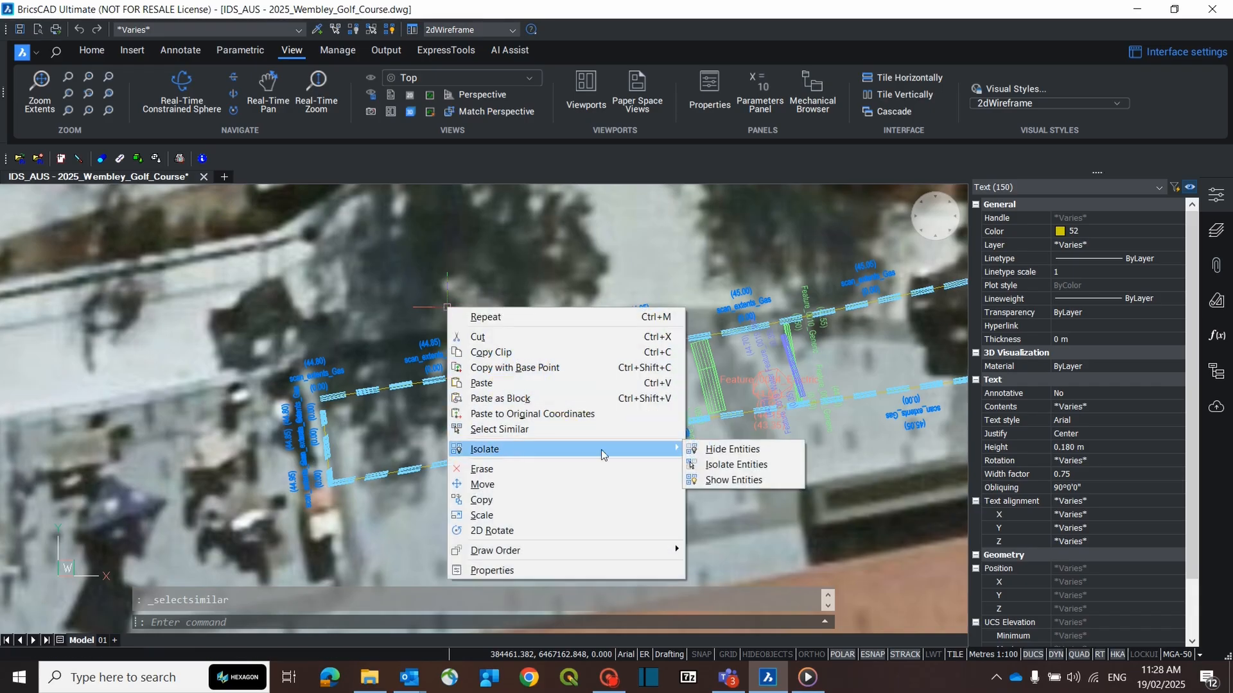
click(734, 465)
scroll(721, 454, down, 4)
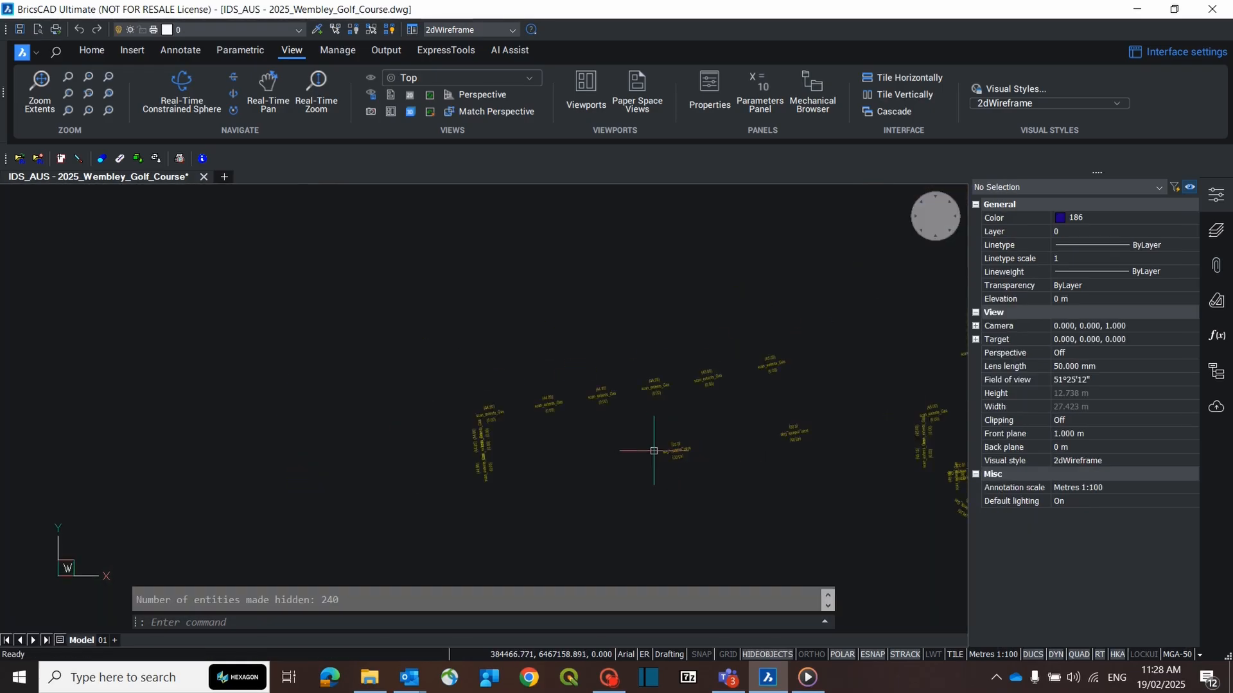
- Delete all of the isolated scan extents texts and show the hidden entities again
middle_drag(603, 452, 325, 416)
scroll(325, 415, down, 3)
mouse_move(188, 257)
mouse_down()
mouse_move(461, 248)
mouse_move(693, 268)
mouse_move(708, 330)
mouse_move(436, 467)
mouse_move(234, 465)
mouse_up()
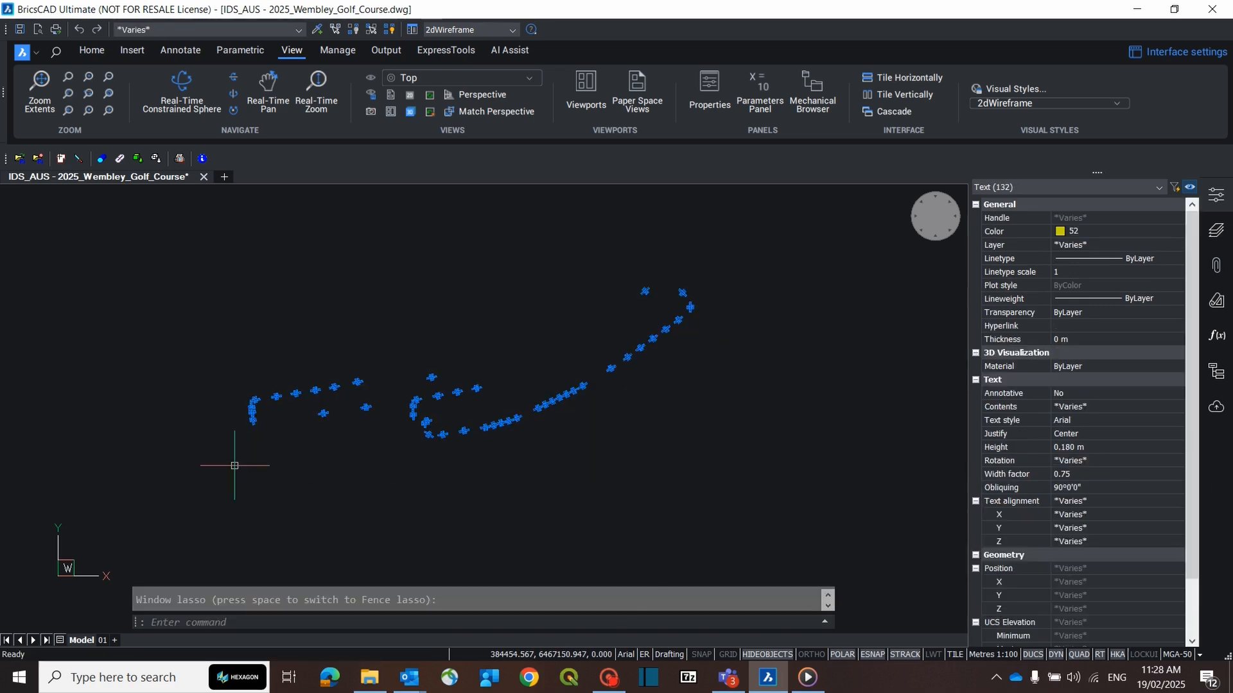
key(Delete)
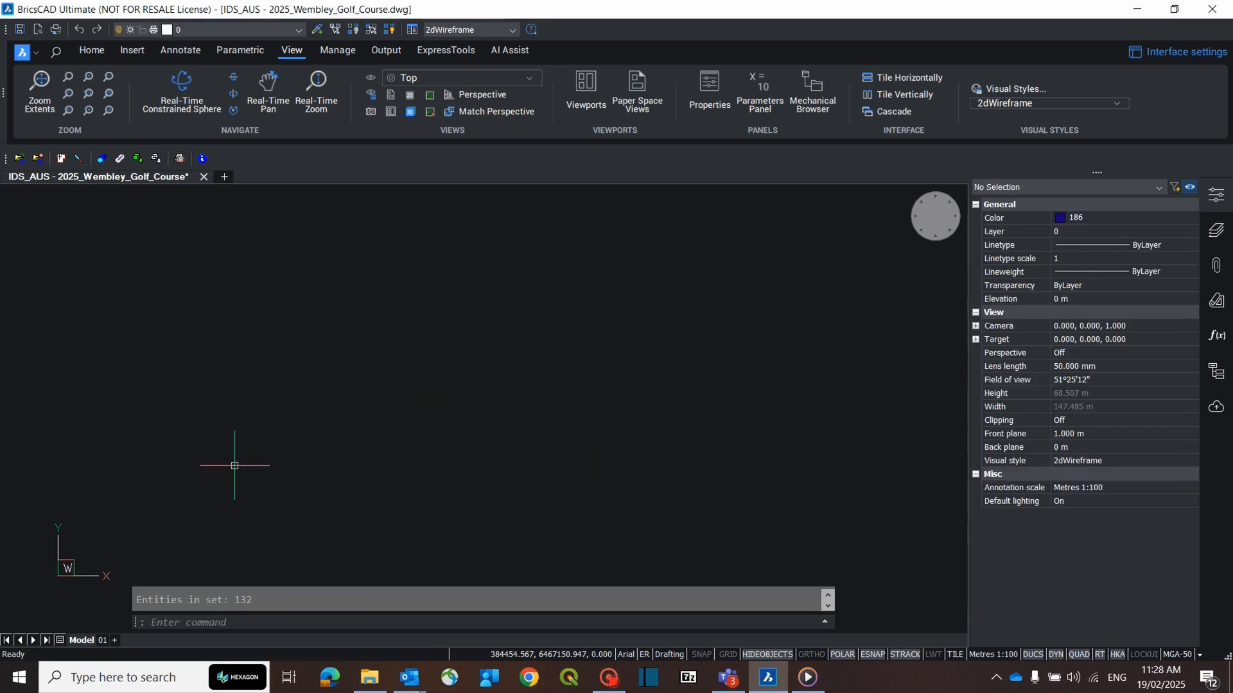
right_click(386, 371)
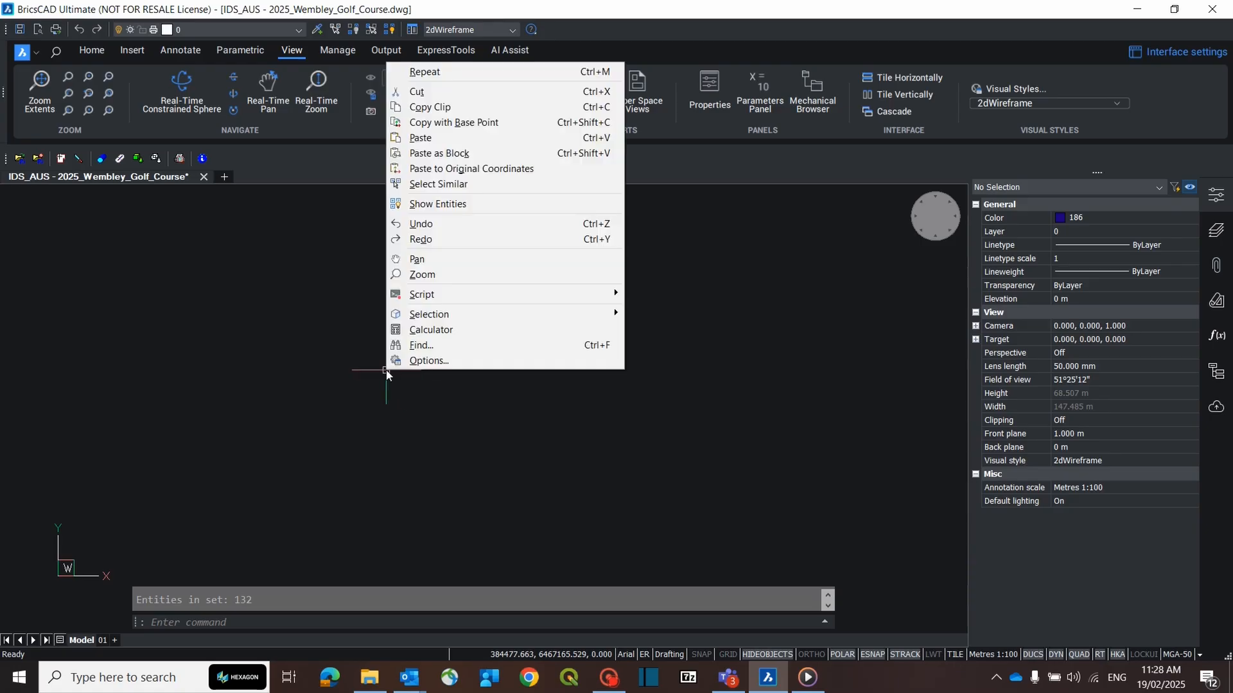
click(439, 209)
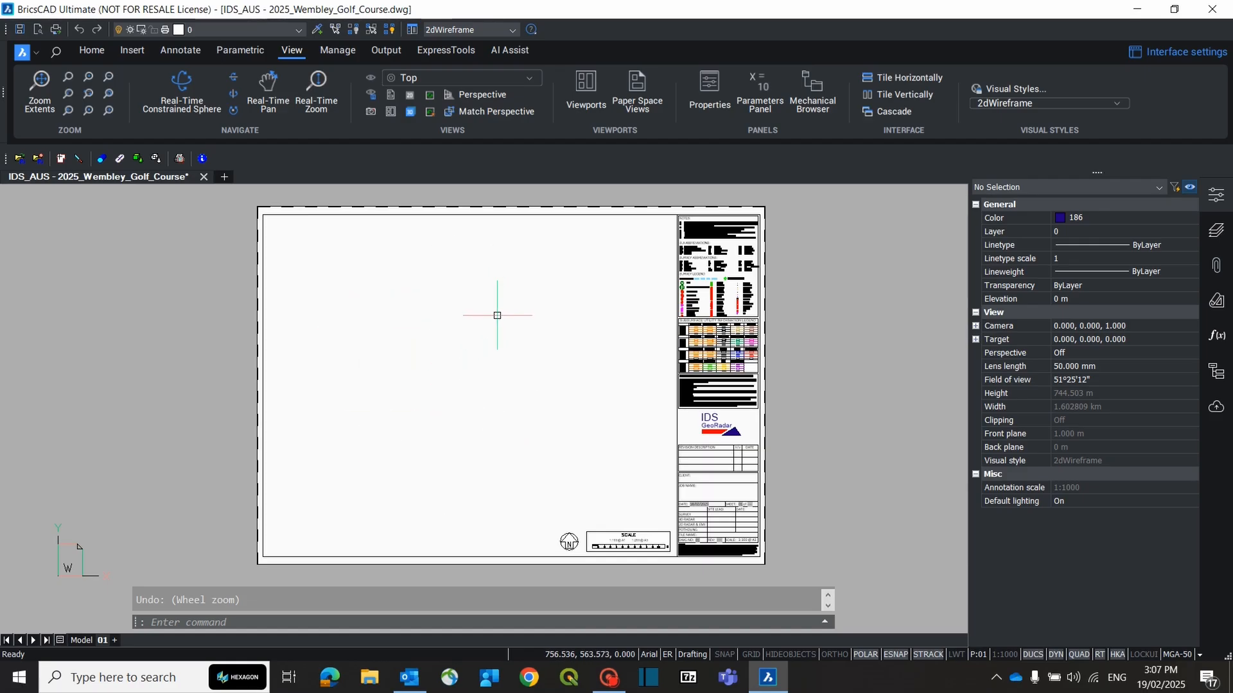
- Try three horizontal viewports spanning the empty drawing frame of layout 01, then undo them
click(583, 89)
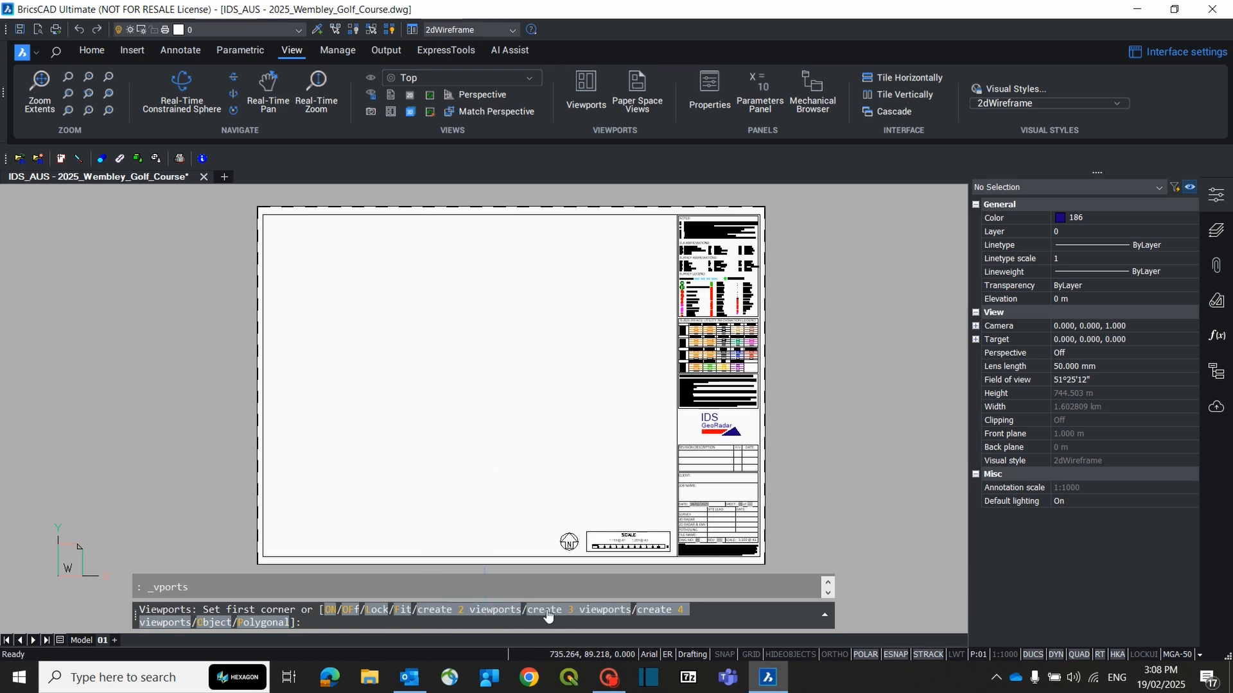
click(573, 613)
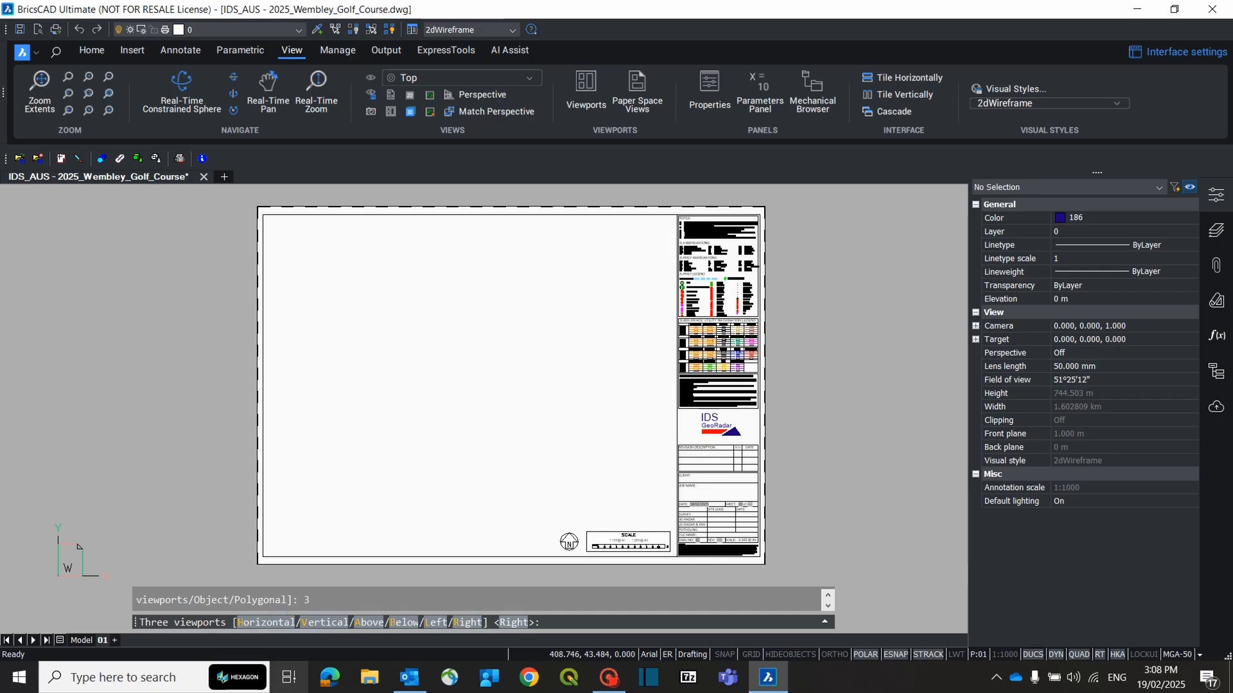
text(h)
key(Return)
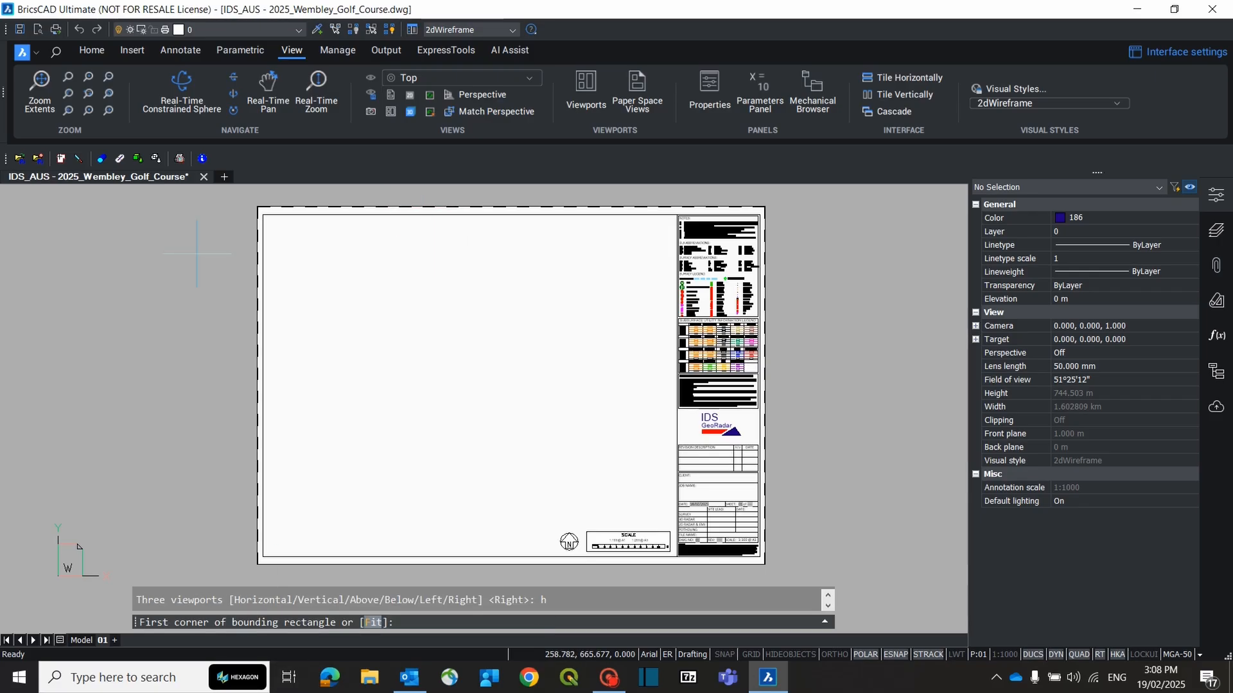
click(263, 215)
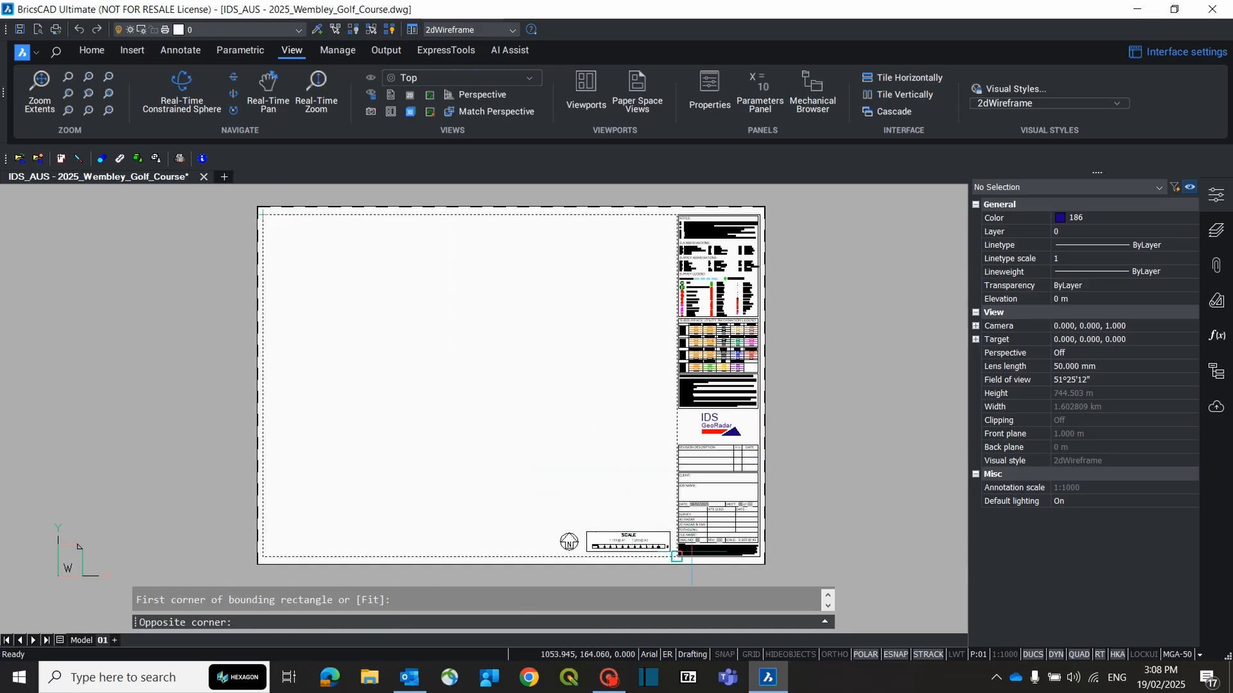
click(677, 557)
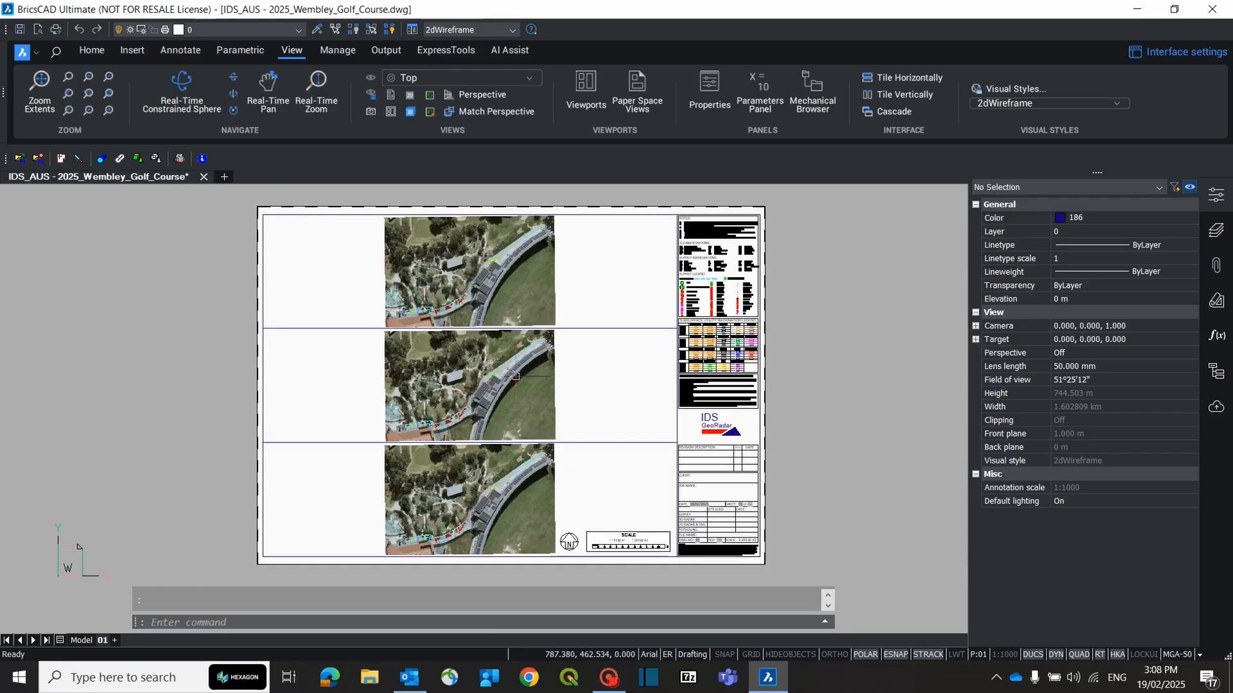
key(ctrl+z)
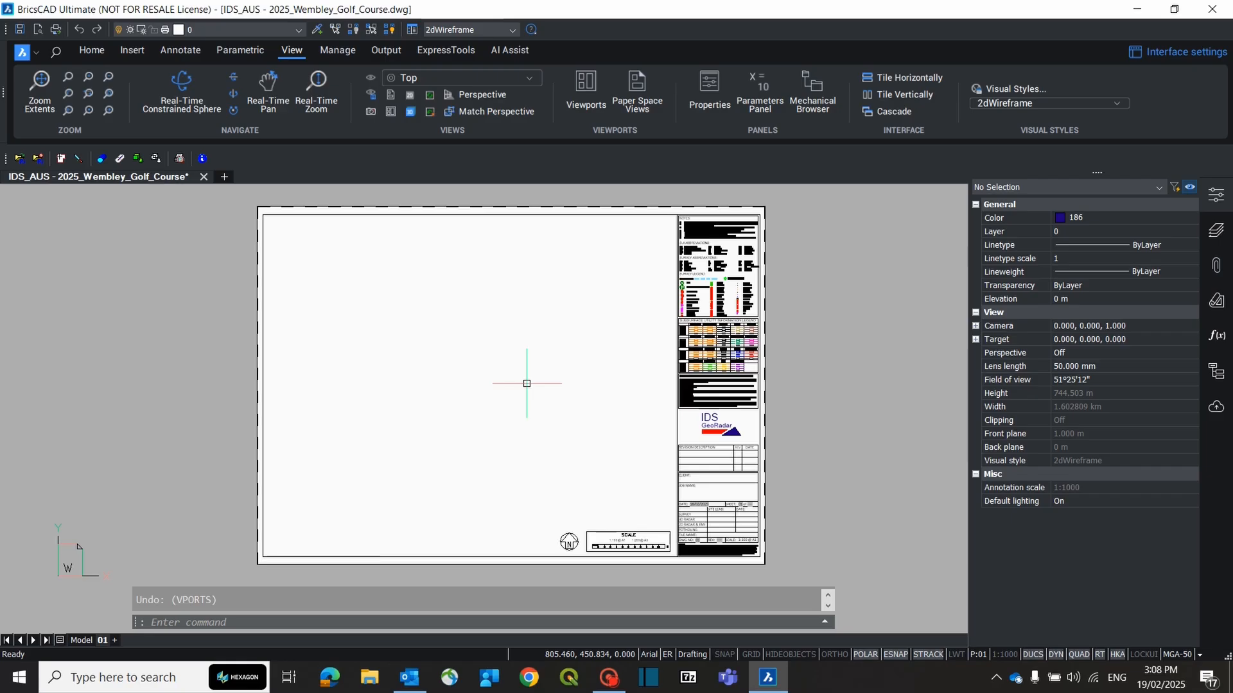
- Create three viewports in the Below arrangement, spanning the empty drawing frame beside the title block of layout 01
click(585, 90)
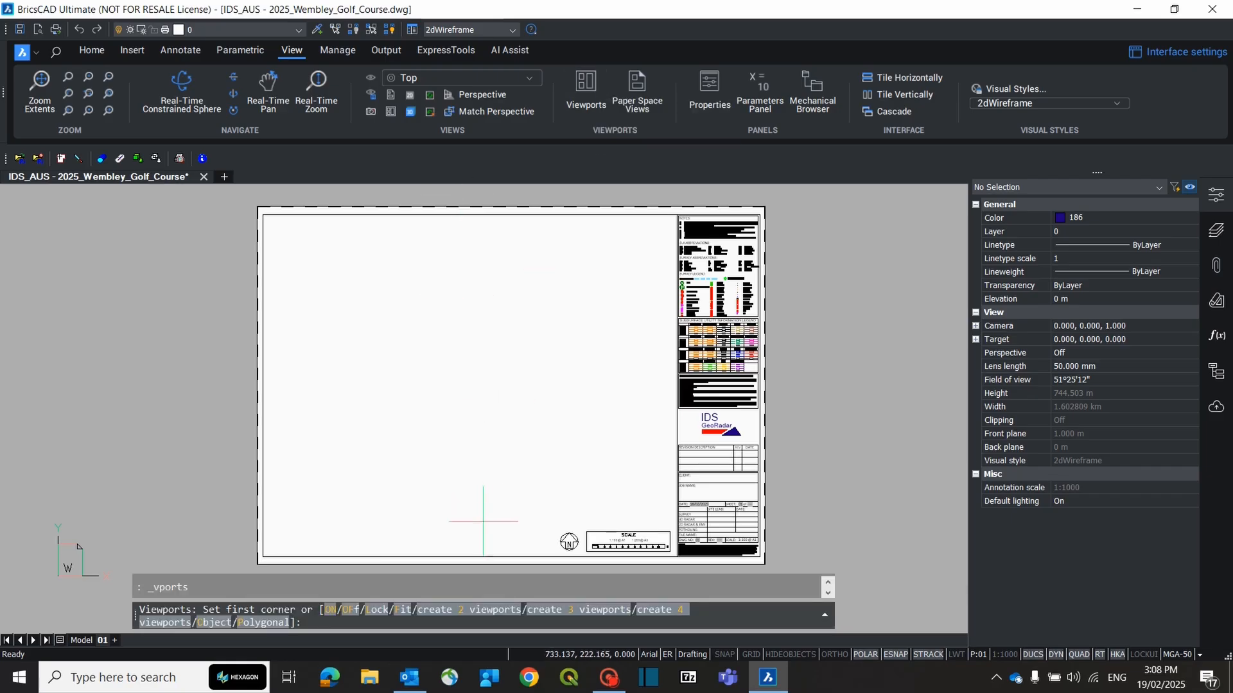
click(588, 610)
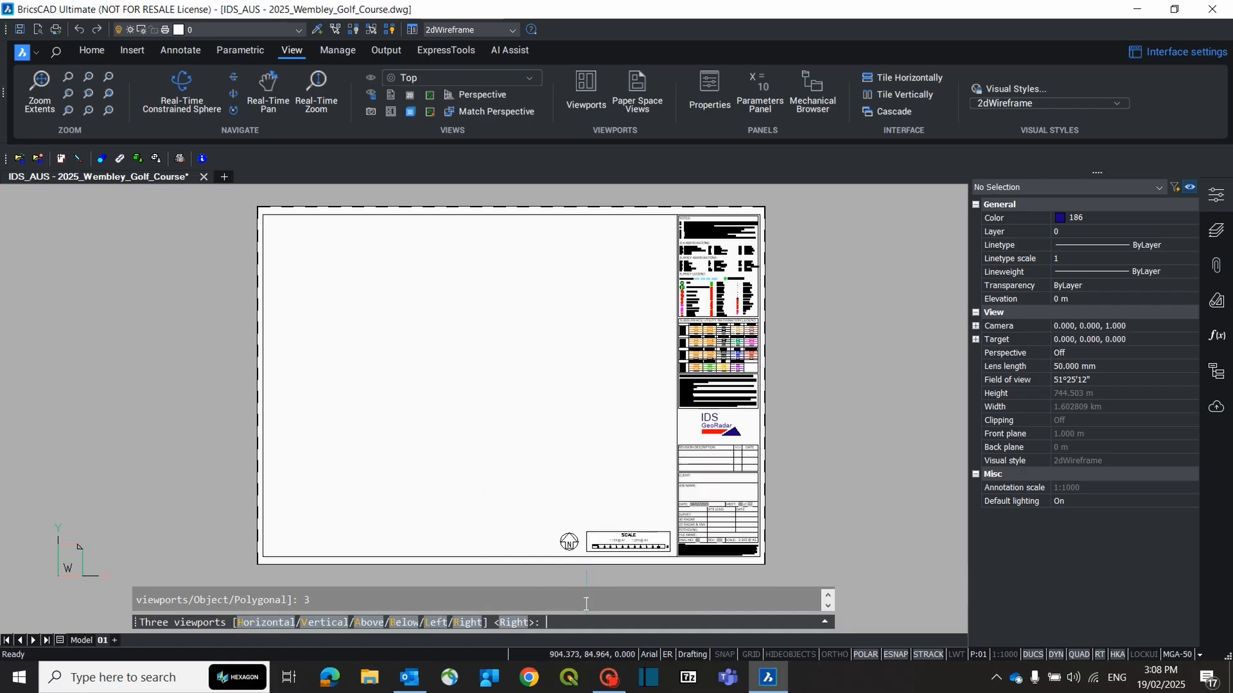
click(406, 623)
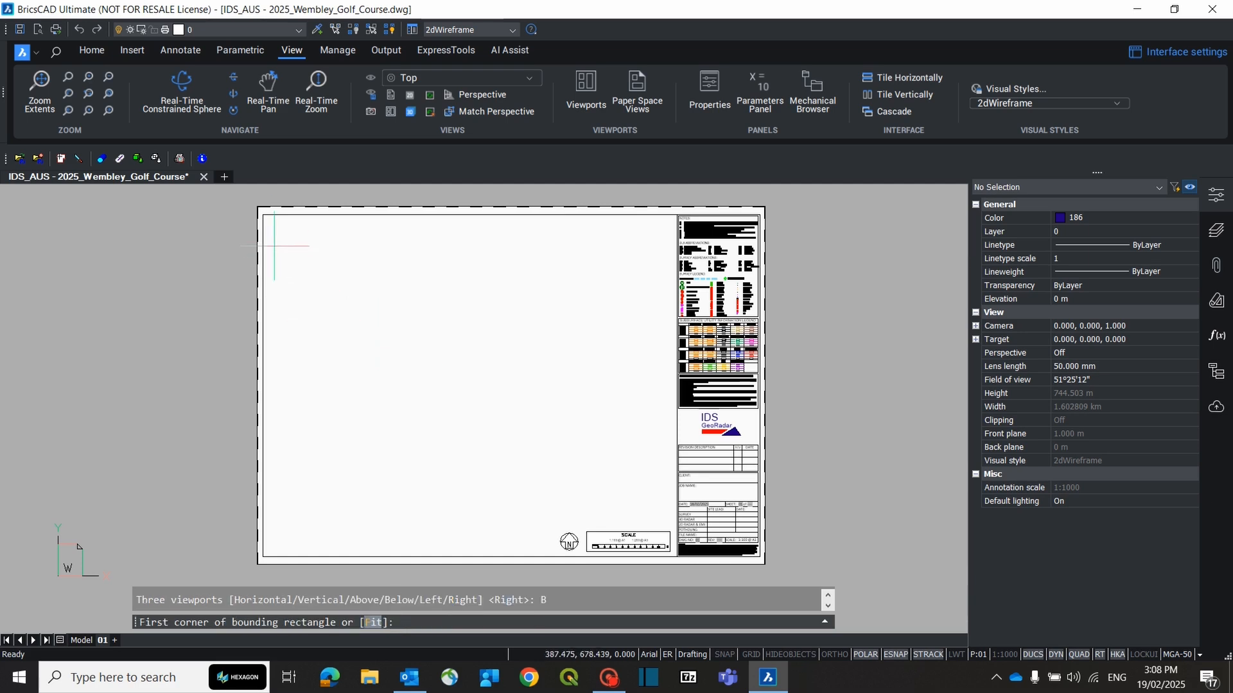
click(263, 215)
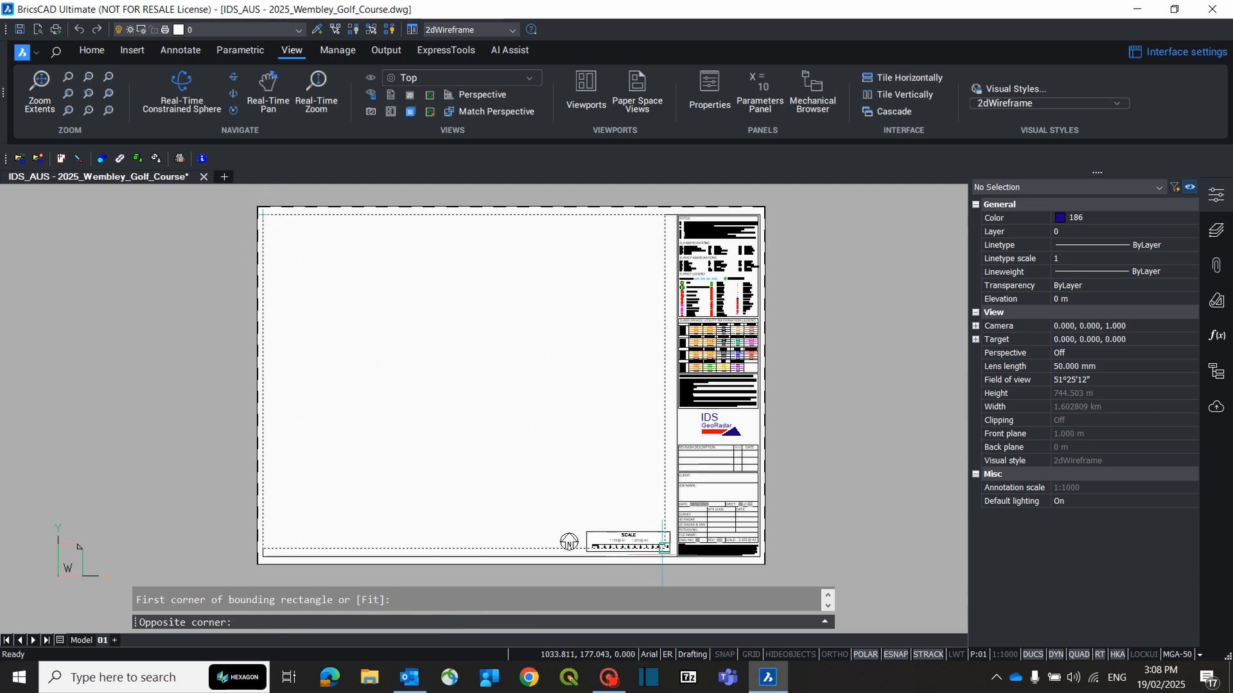
click(664, 547)
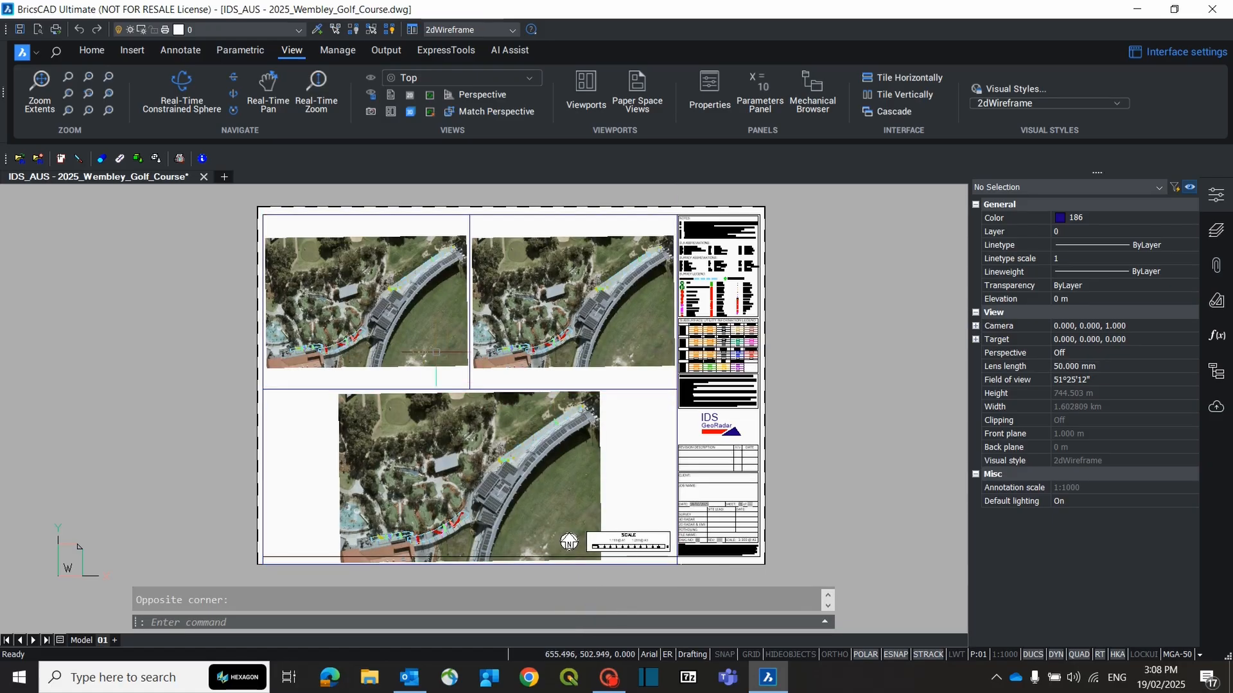
- Frame the upper-left viewport closely on the red, green and magenta utility features along the curved path, and return to paper space
double_click(341, 226)
scroll(348, 339, up, 5)
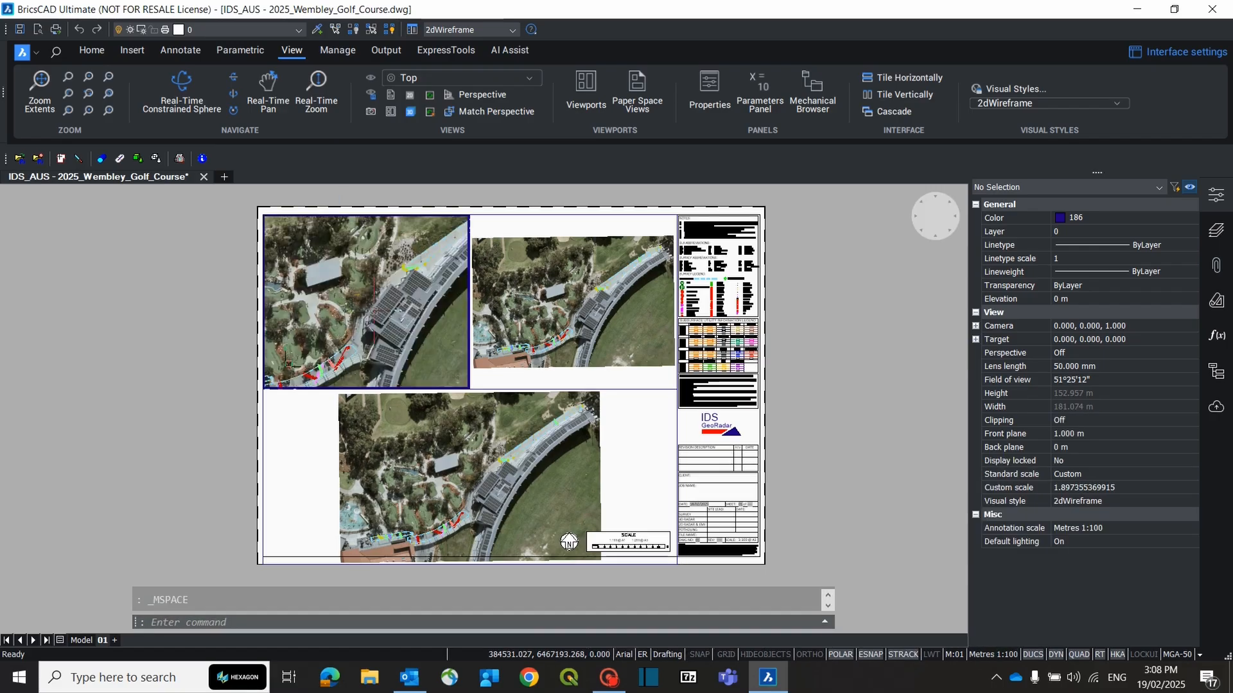
middle_drag(348, 338, 454, 217)
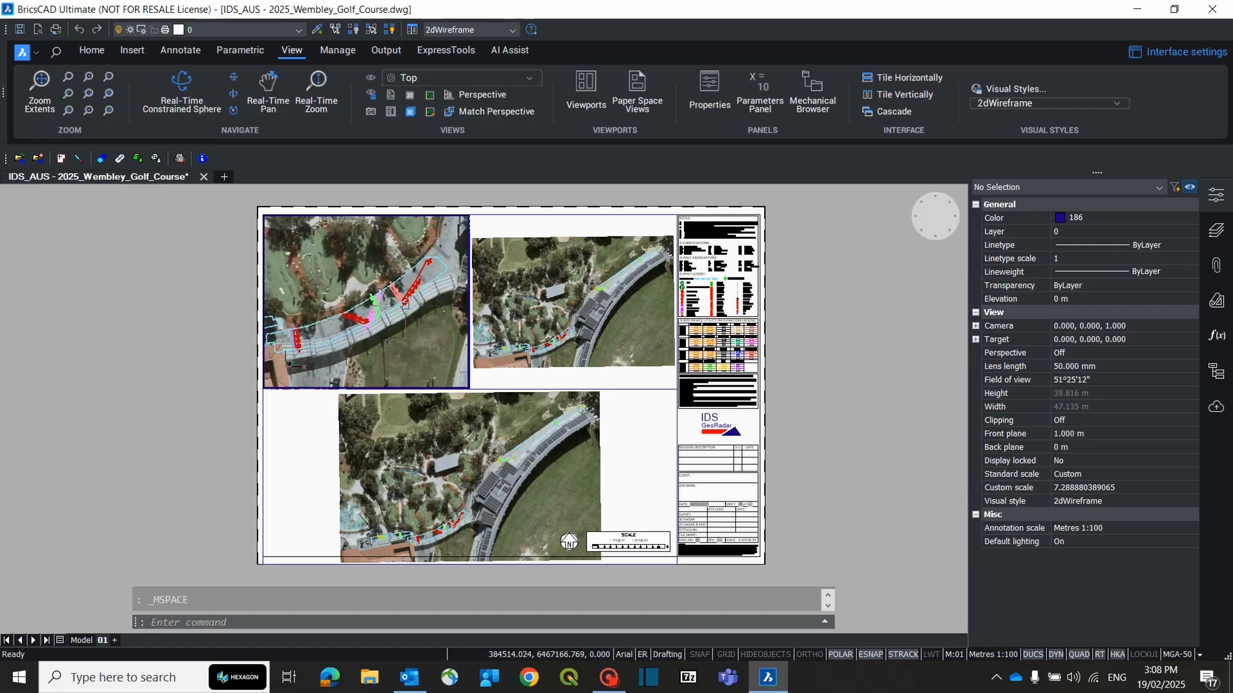
middle_drag(374, 345, 399, 374)
scroll(398, 374, up, 2)
scroll(394, 370, down, 2)
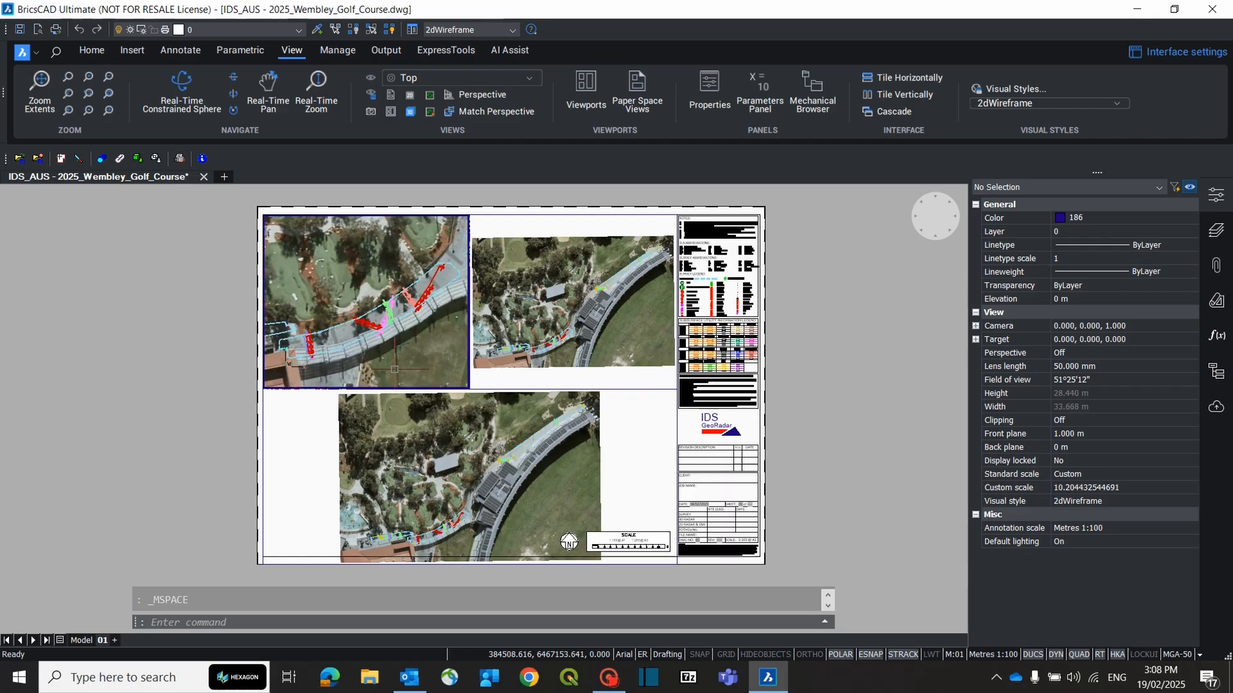
double_click(158, 303)
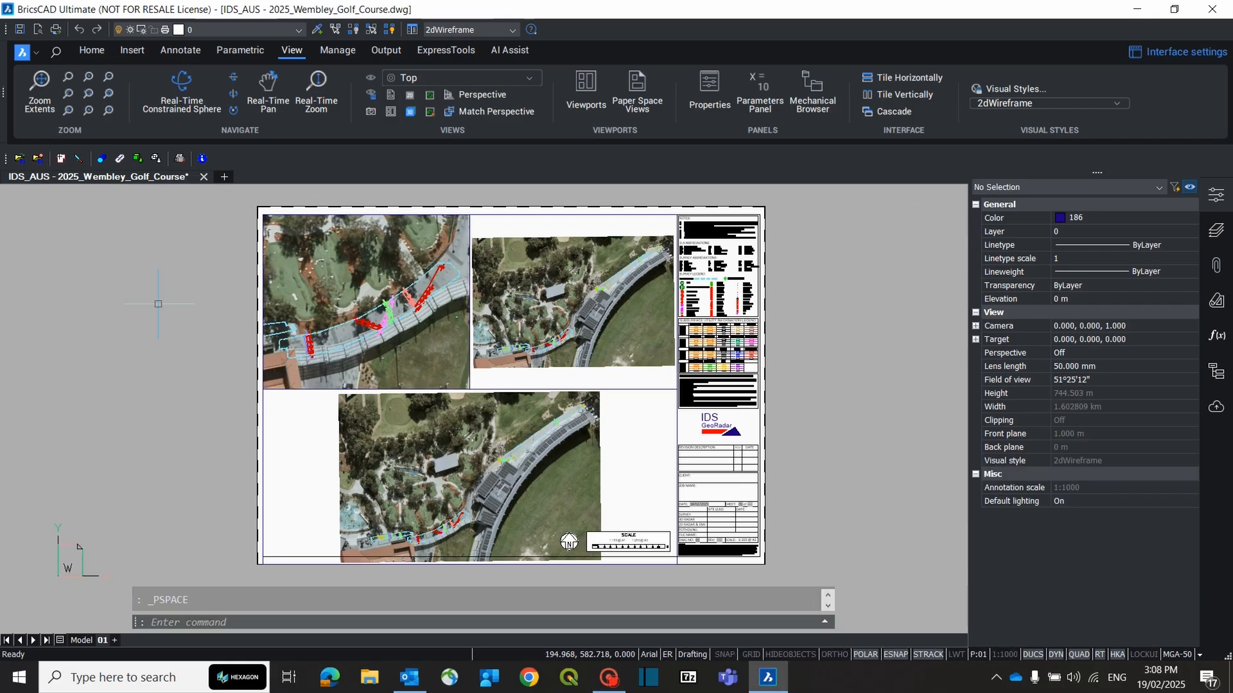
- Frame the upper-right viewport closely on the yellow, green and purple utility features beside the orange-roofed building, and return to paper space
double_click(617, 324)
scroll(525, 346, up, 3)
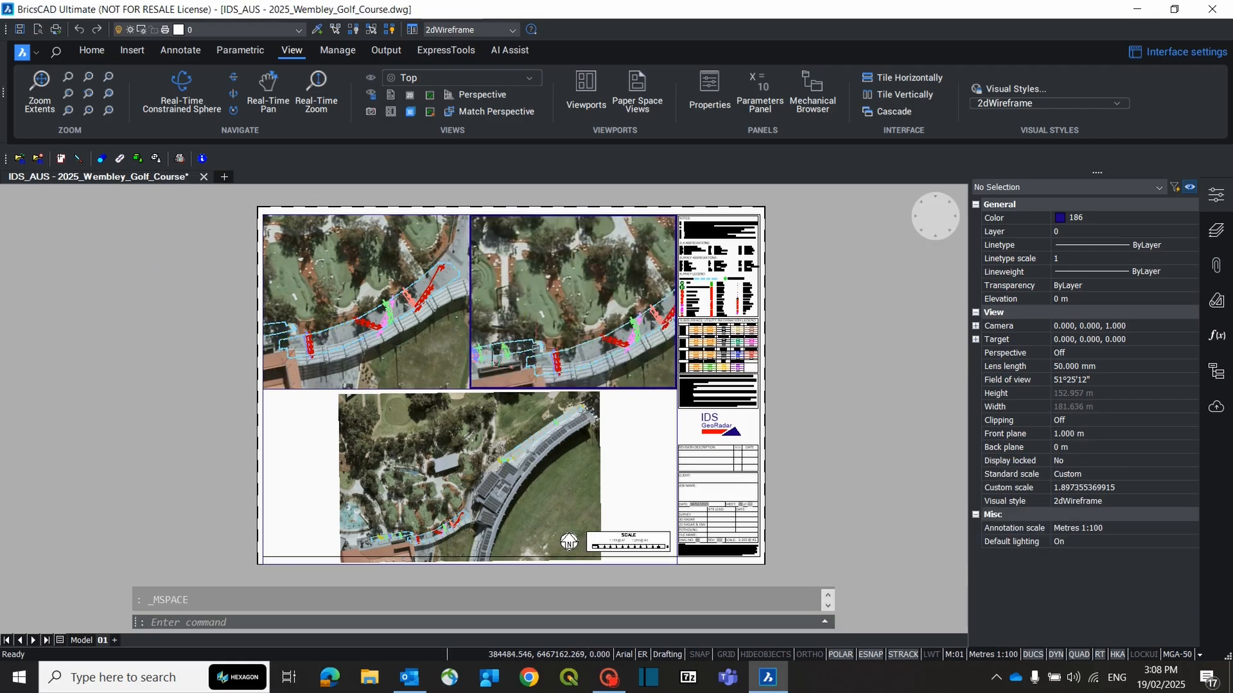
mouse_move(567, 319)
middle_down()
mouse_move(631, 251)
mouse_move(666, 253)
middle_up()
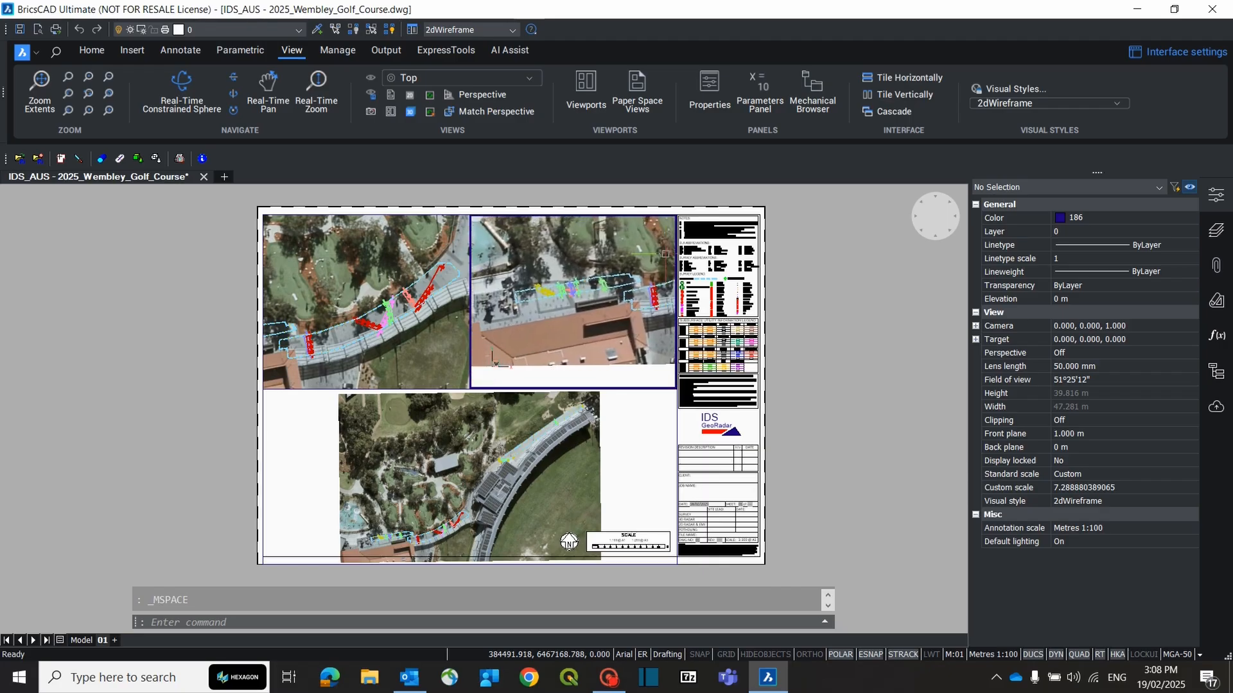
scroll(592, 329, up, 4)
scroll(581, 328, down, 4)
middle_drag(570, 358, 578, 346)
scroll(578, 347, up, 2)
scroll(578, 347, down, 2)
scroll(578, 347, up, 2)
scroll(572, 346, up, 1)
middle_drag(572, 345, 559, 360)
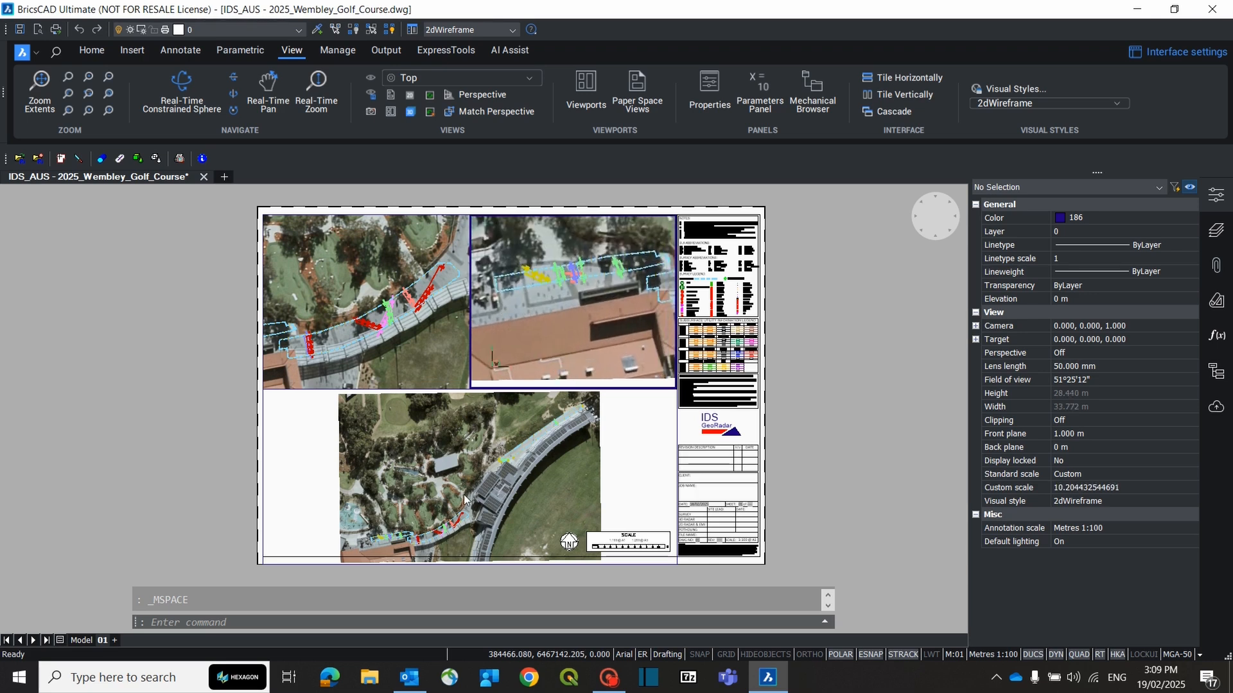
double_click(888, 423)
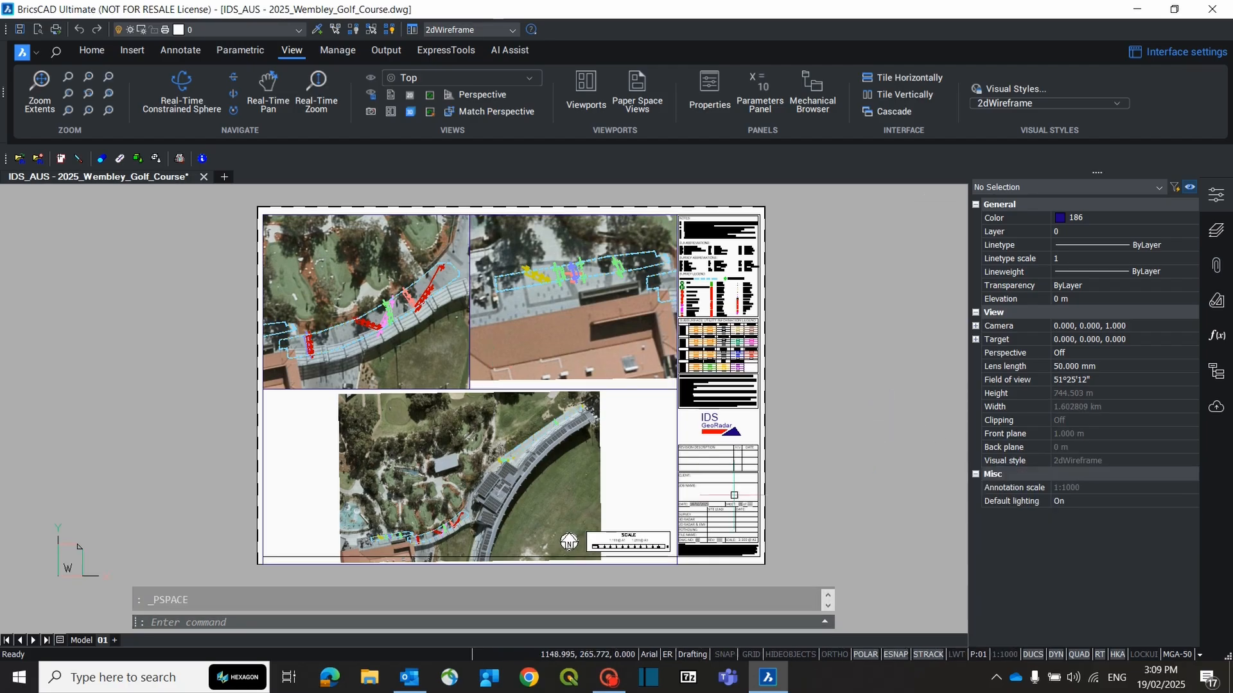
- Frame the large lower viewport as an overview of the whole aerial image, and return to paper space
double_click(631, 467)
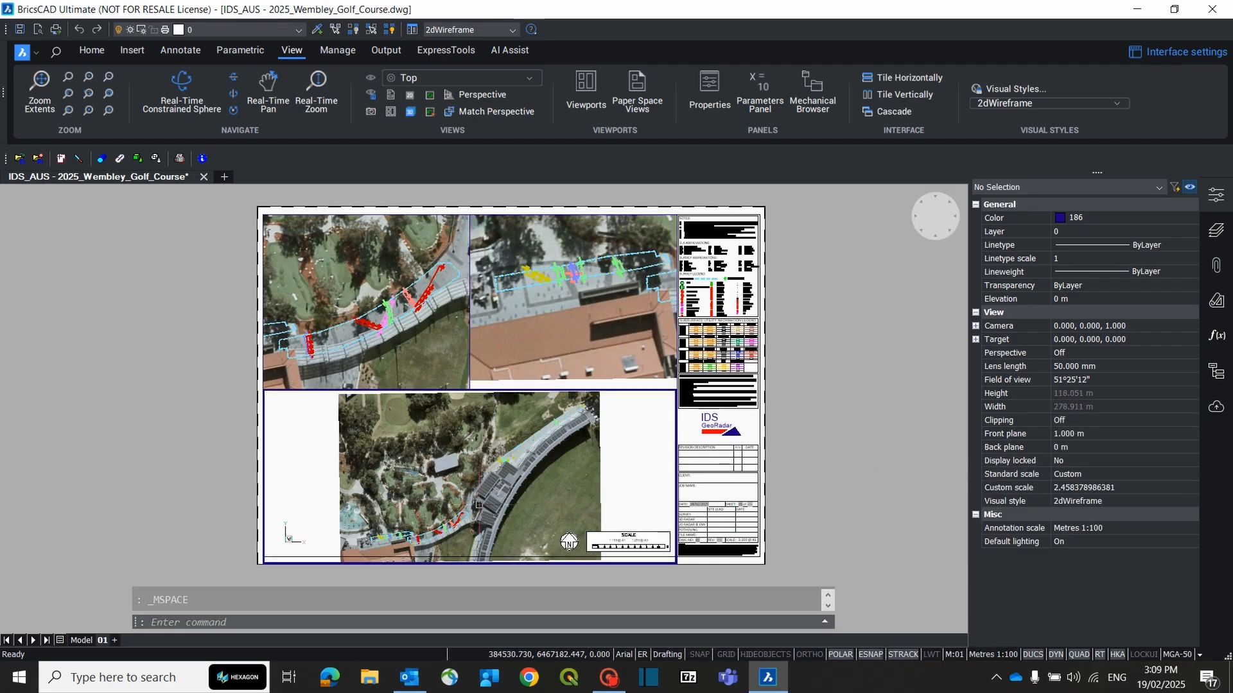
scroll(485, 511, up, 2)
middle_drag(486, 511, 539, 472)
scroll(540, 472, down, 4)
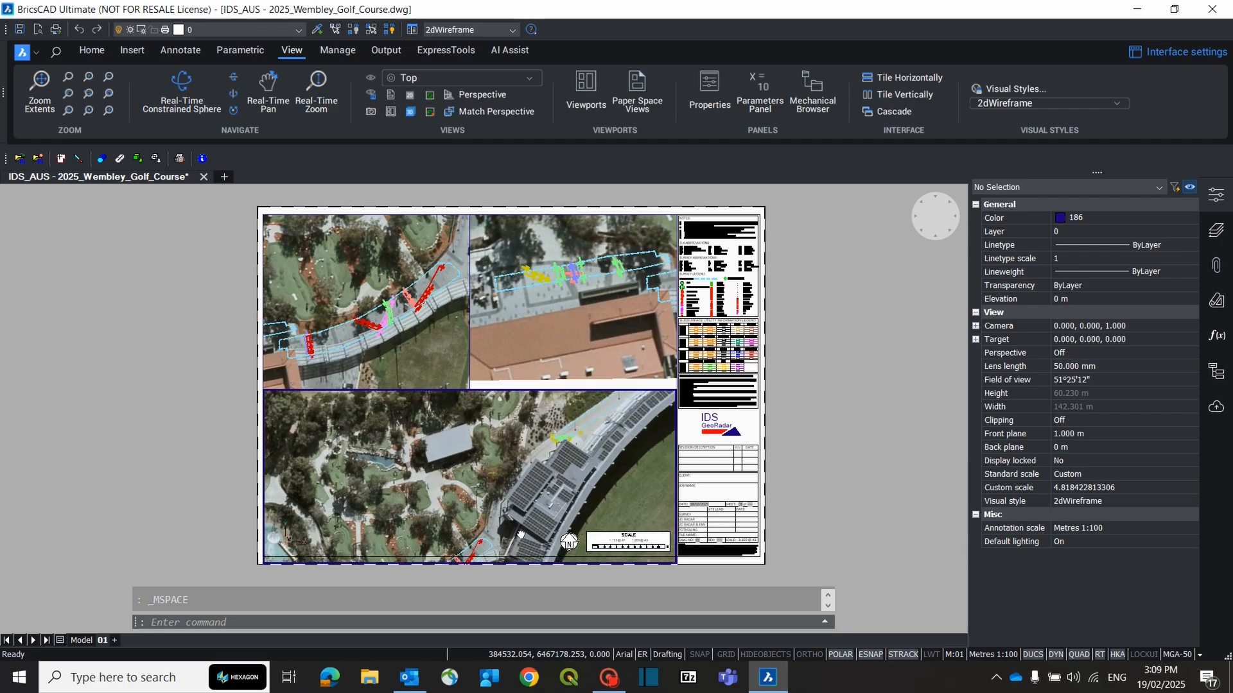
middle_drag(565, 499, 529, 516)
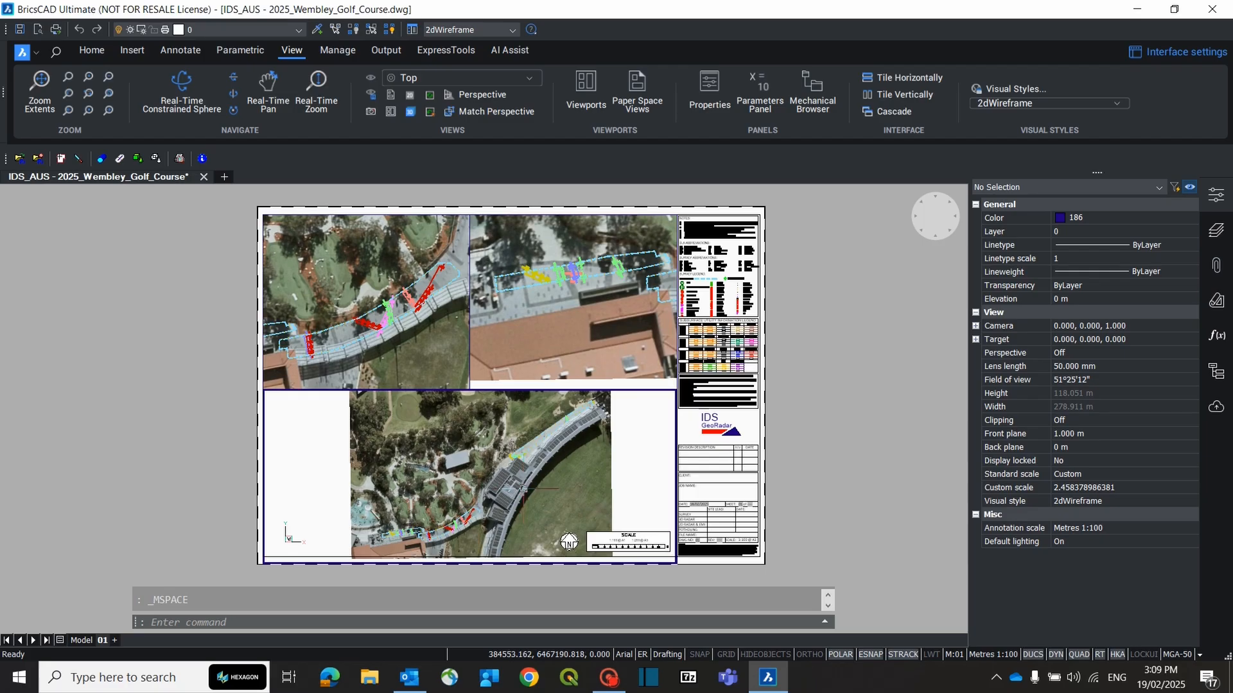
double_click(888, 445)
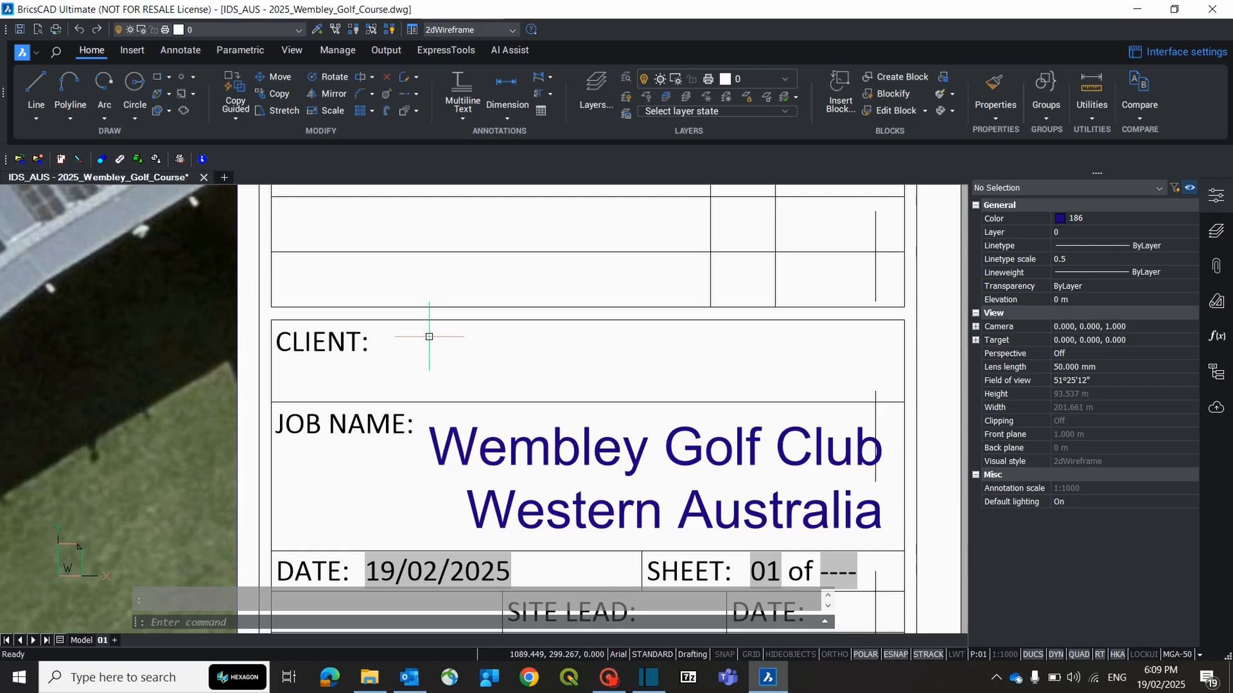
- Add the horizontal single-line text Wembley Golf Club beside the CLIENT label in the title block
text(tex)
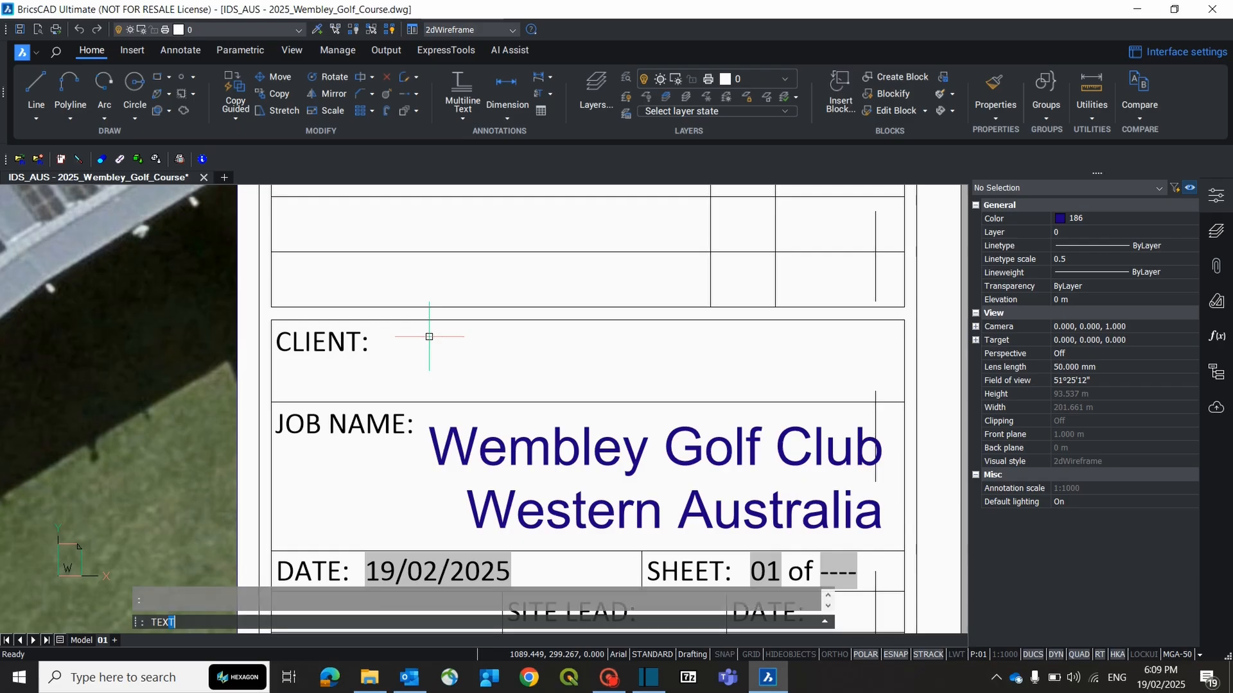
text(t)
key(Return)
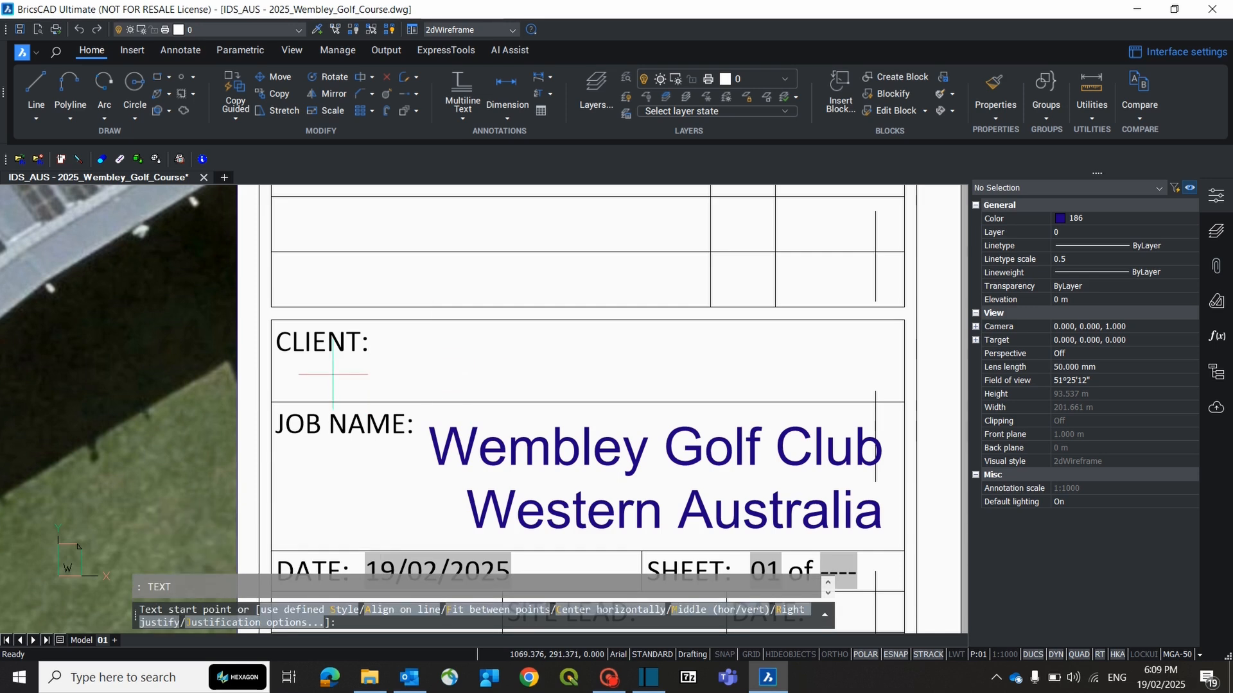
click(397, 380)
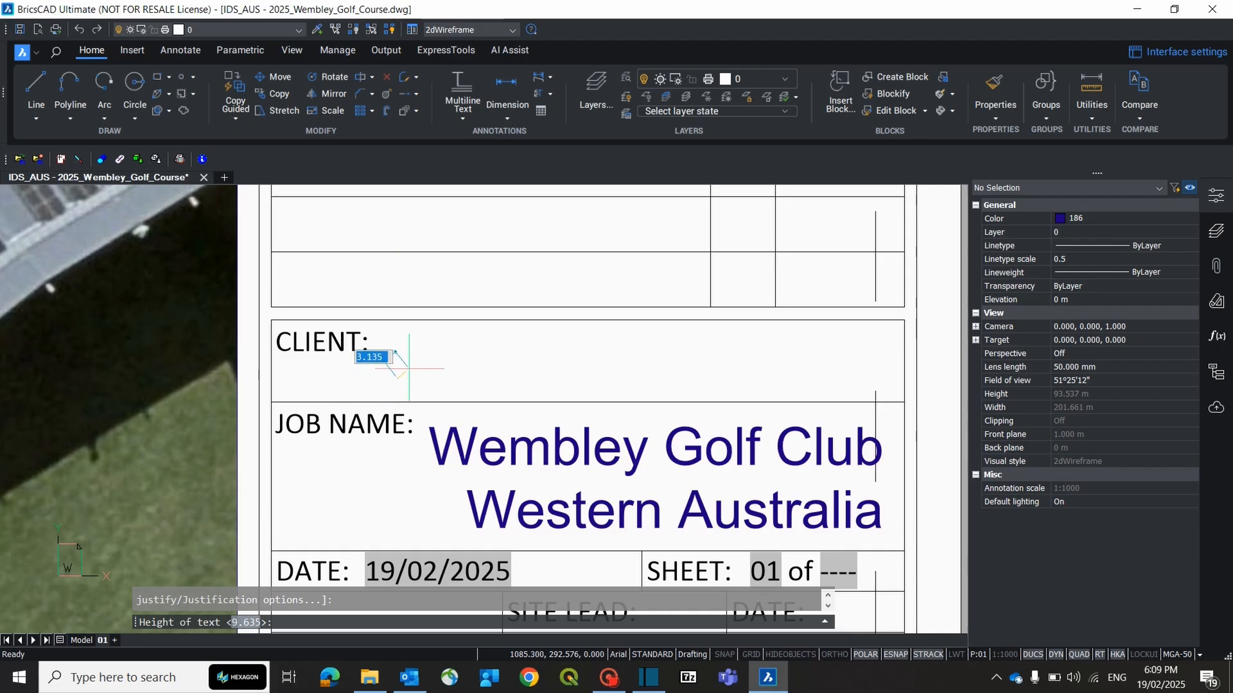
click(398, 336)
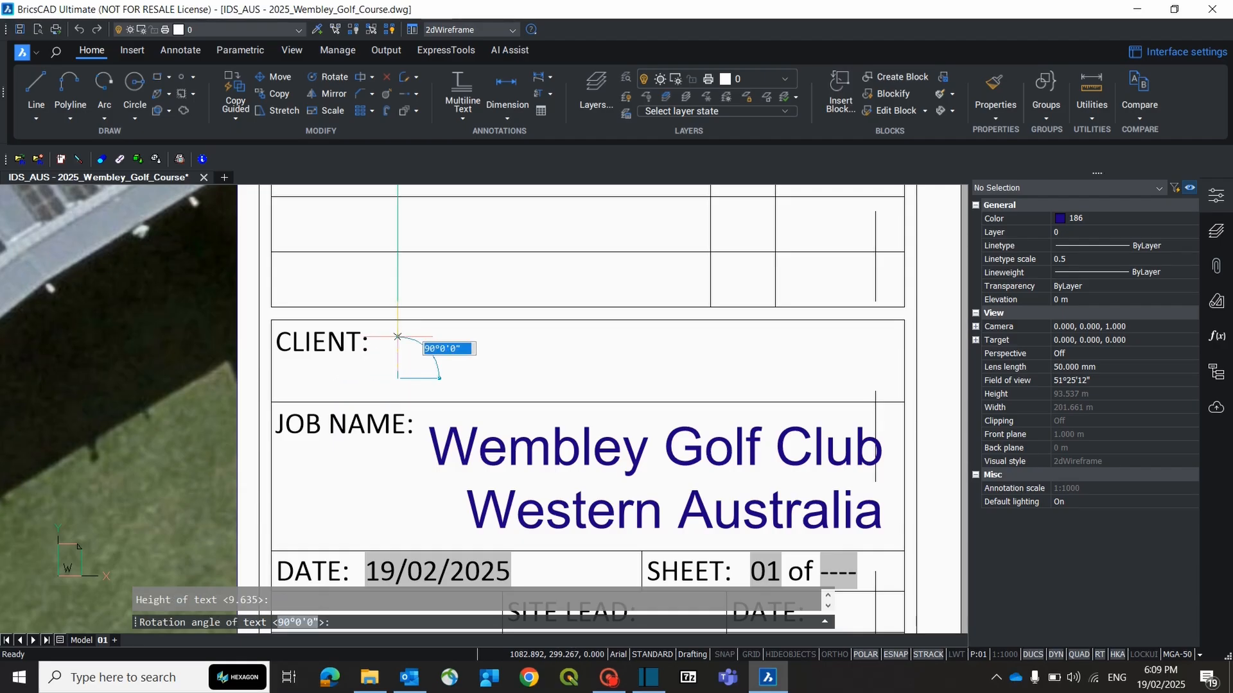
click(438, 378)
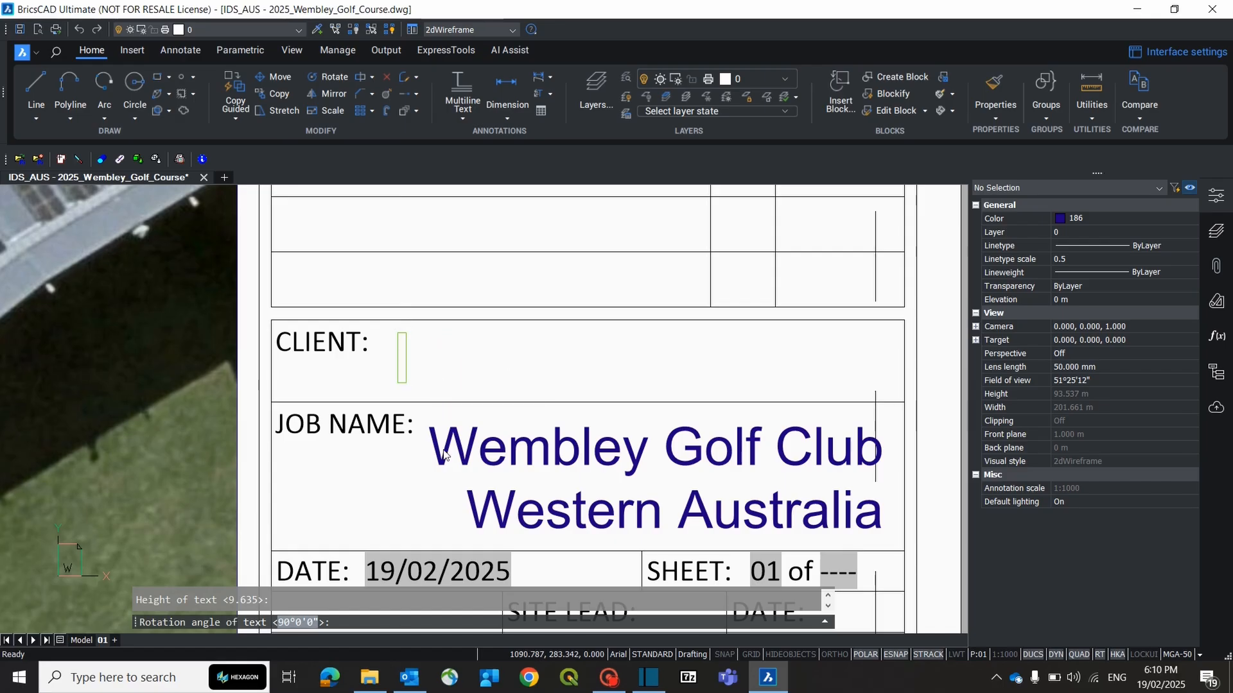
text(We)
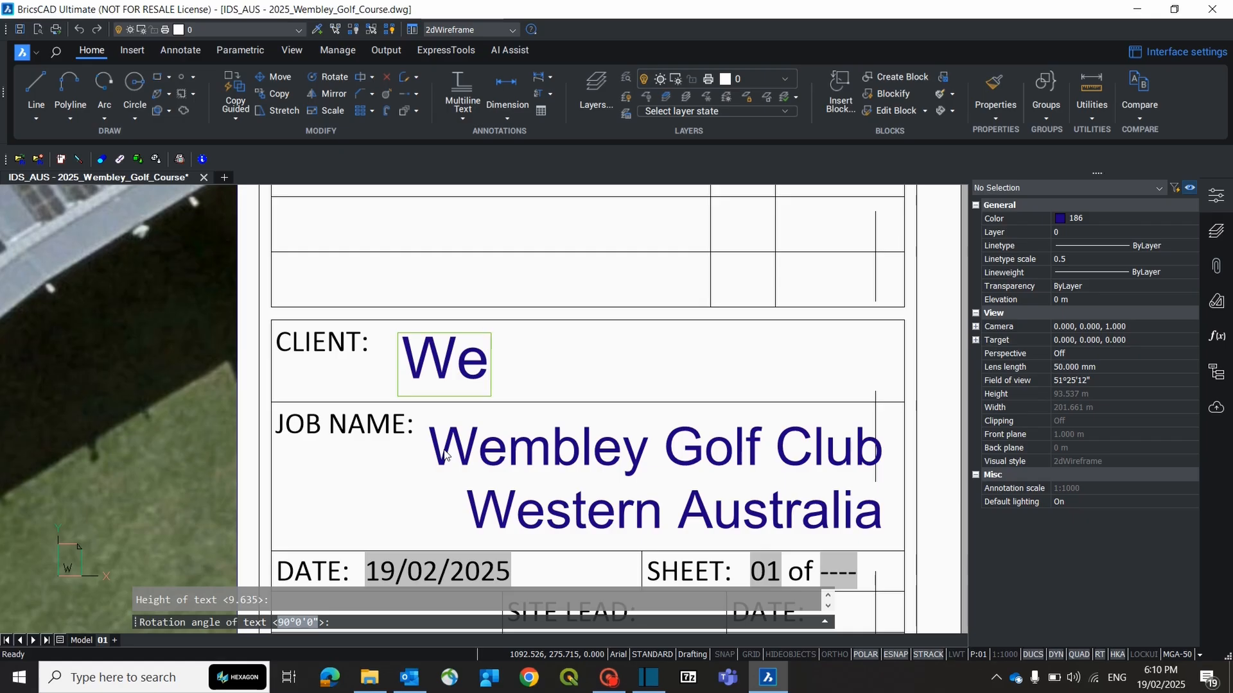
text(mbley)
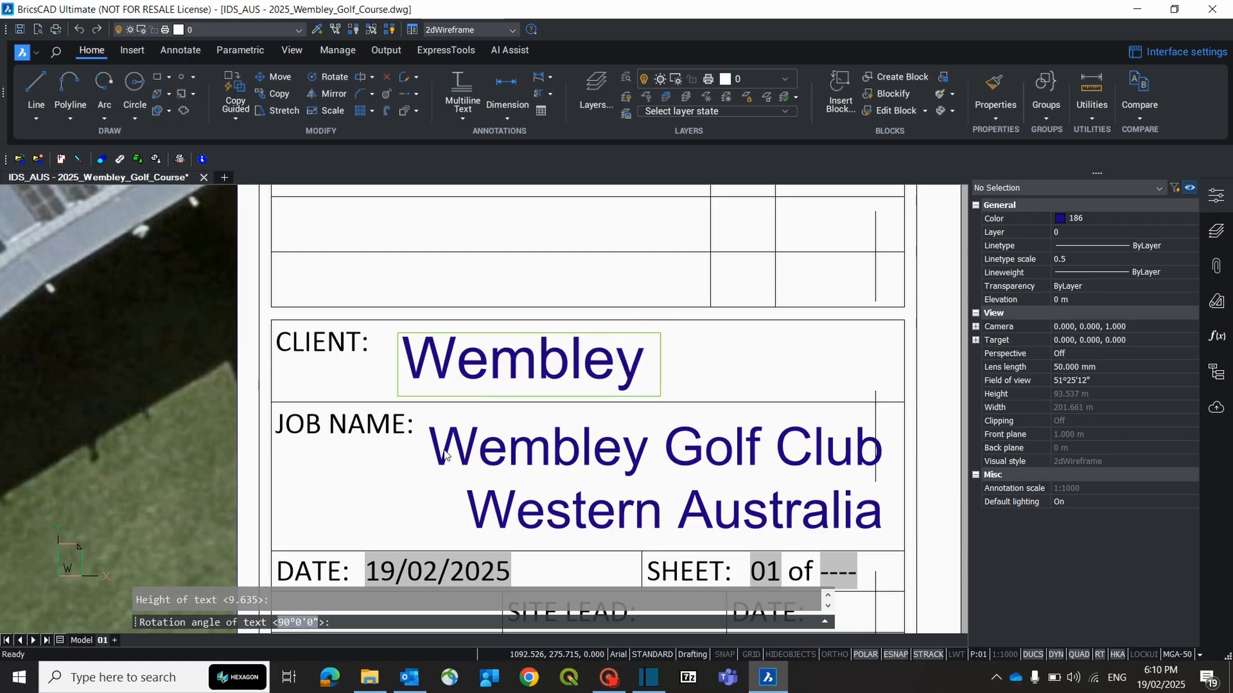
text( Gold)
key(BackSpace)
text(f Club)
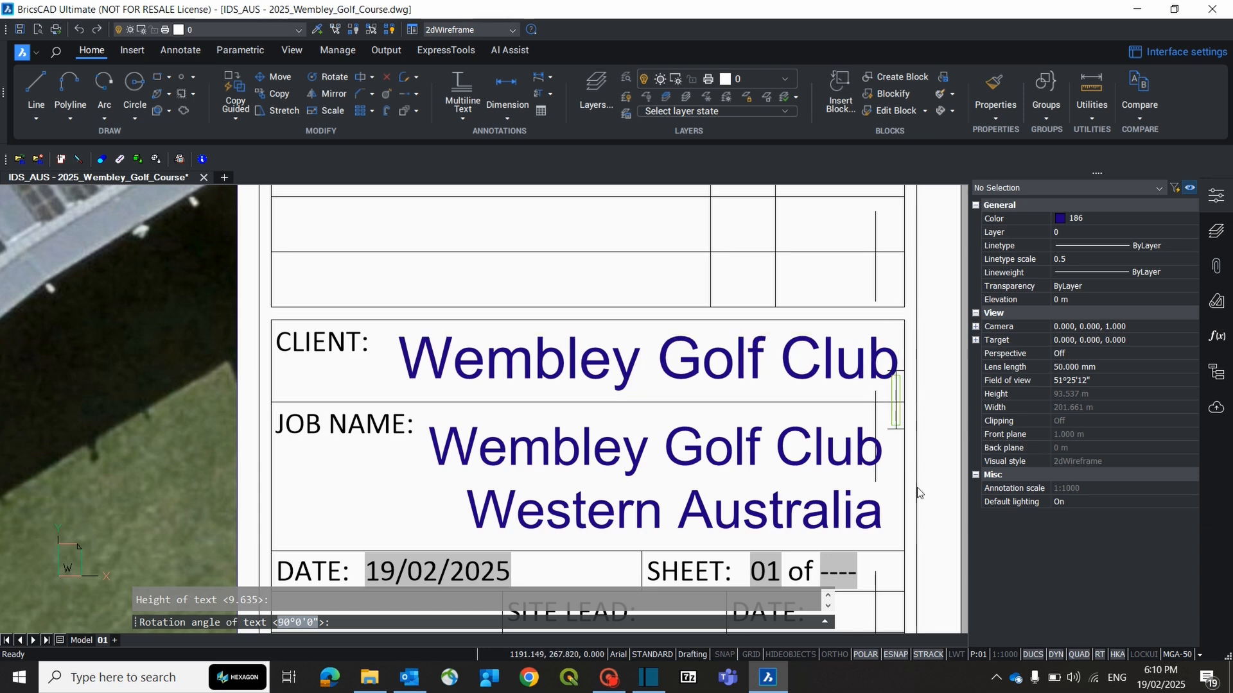
key(Escape)
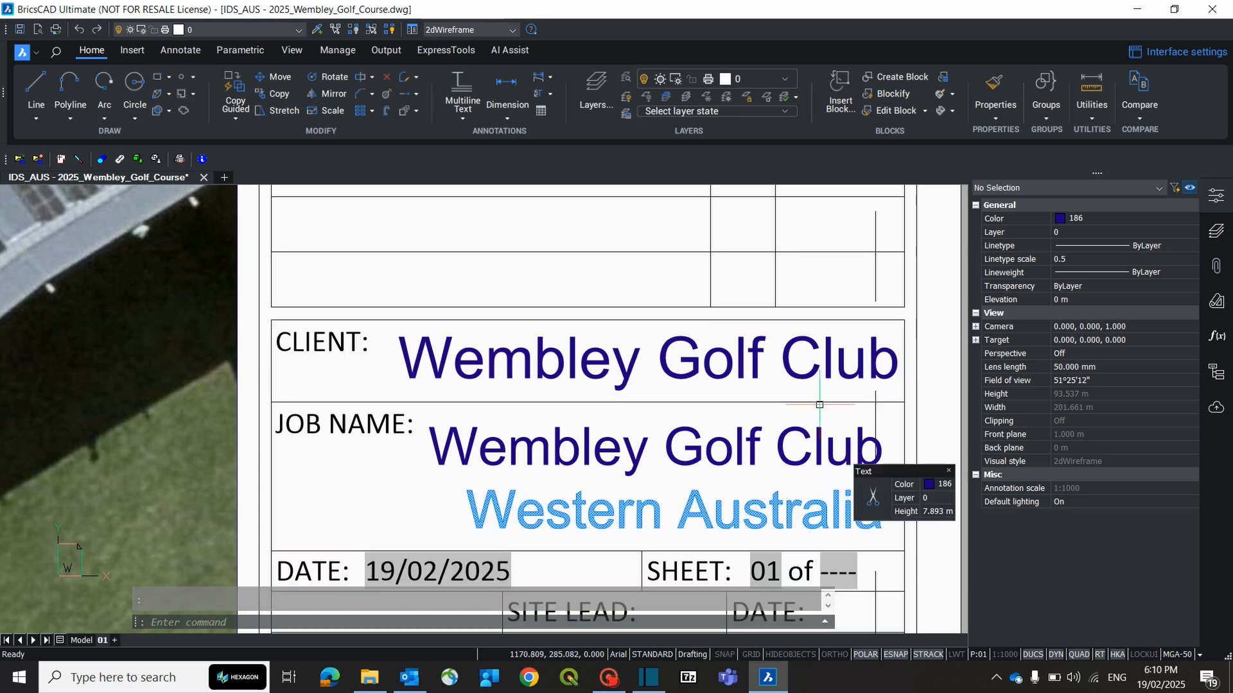